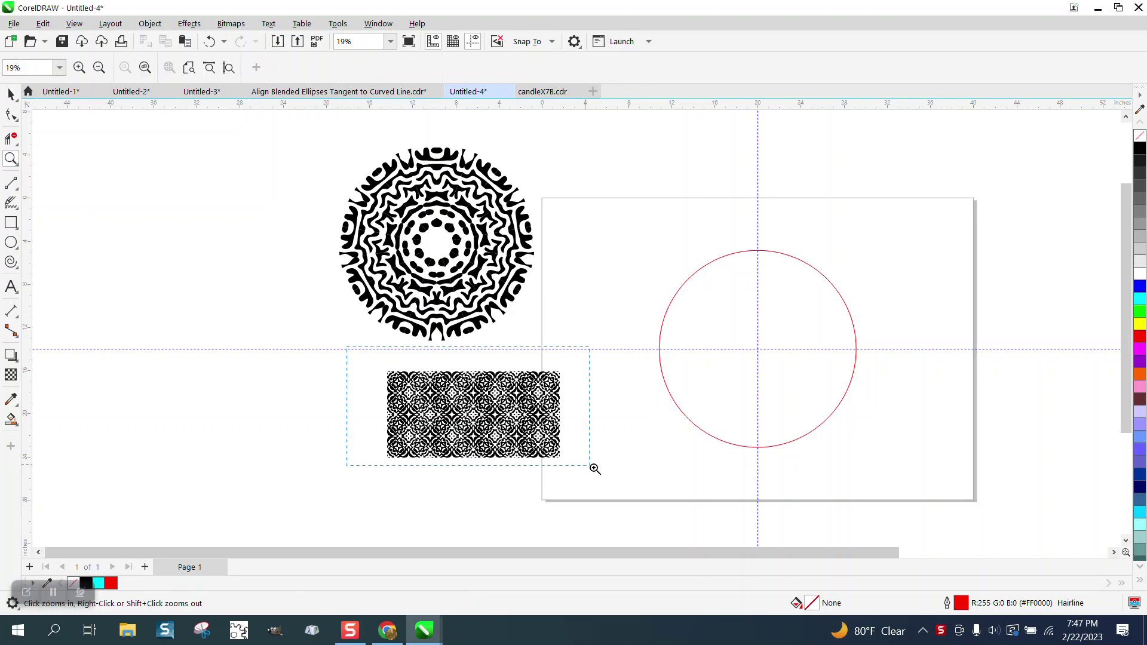
Step: Zoom in to look closely at the patterned rectangle sample
{"action": "left_click_drag", "start_coordinate": [595, 470], "coordinate": [653, 490]}
{"action": "scroll", "coordinate": [425, 279], "scroll_direction": "down", "scroll_amount": 5}
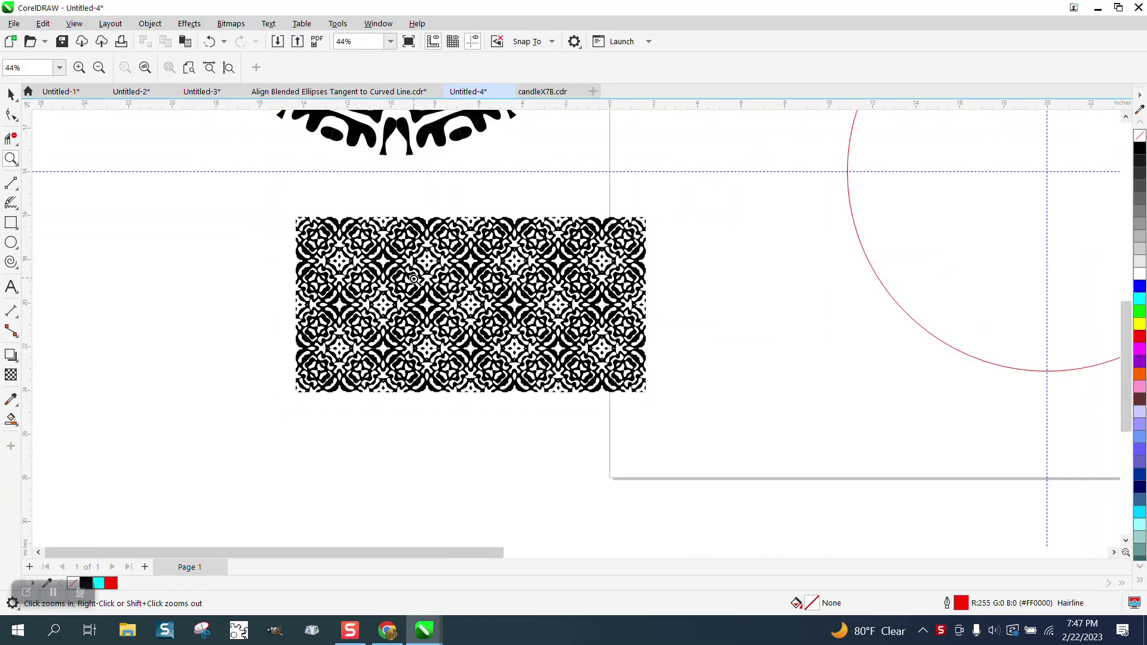
{"action": "left_click_drag", "start_coordinate": [419, 296], "coordinate": [566, 369]}
{"action": "scroll", "coordinate": [563, 373], "scroll_direction": "down", "scroll_amount": 2}
{"action": "scroll", "coordinate": [562, 378], "scroll_direction": "down", "scroll_amount": 5}
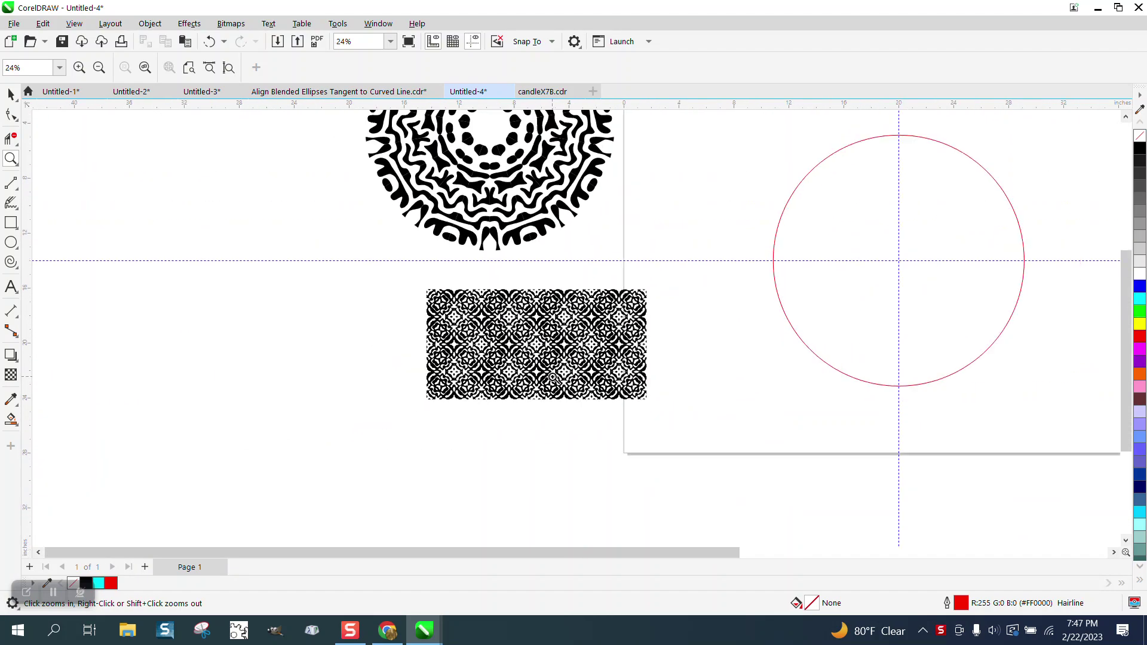
Step: Inspect the round mandala sample, then zoom in on the red guide circle
{"action": "left_click_drag", "start_coordinate": [443, 191], "coordinate": [600, 321]}
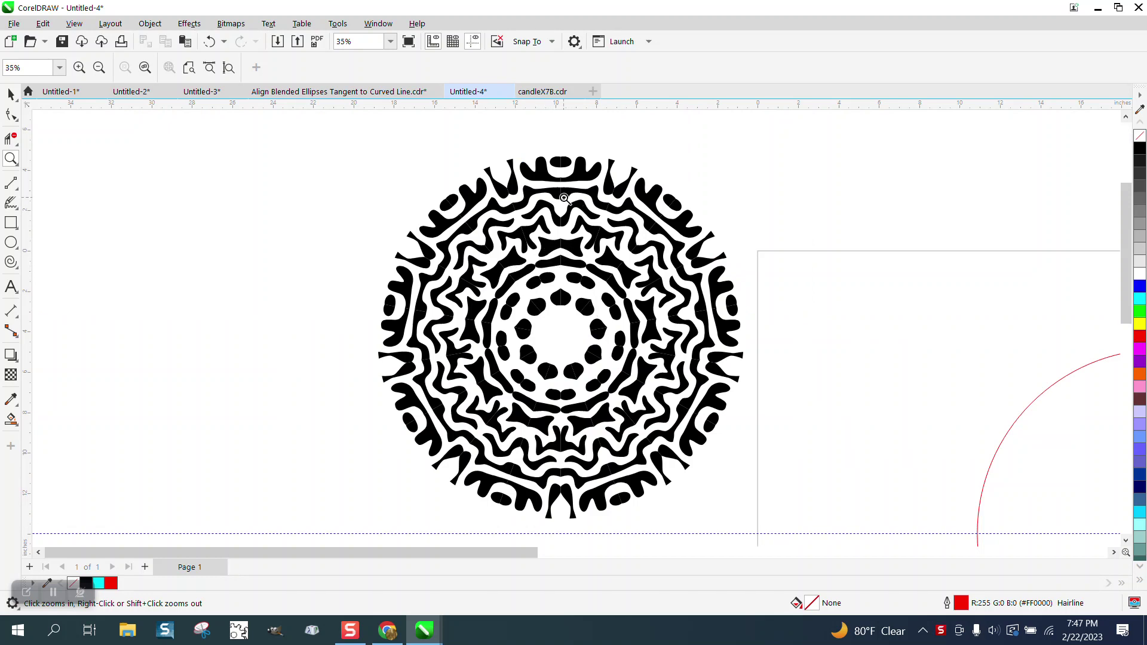
{"action": "scroll", "coordinate": [521, 197], "scroll_direction": "down", "scroll_amount": 2}
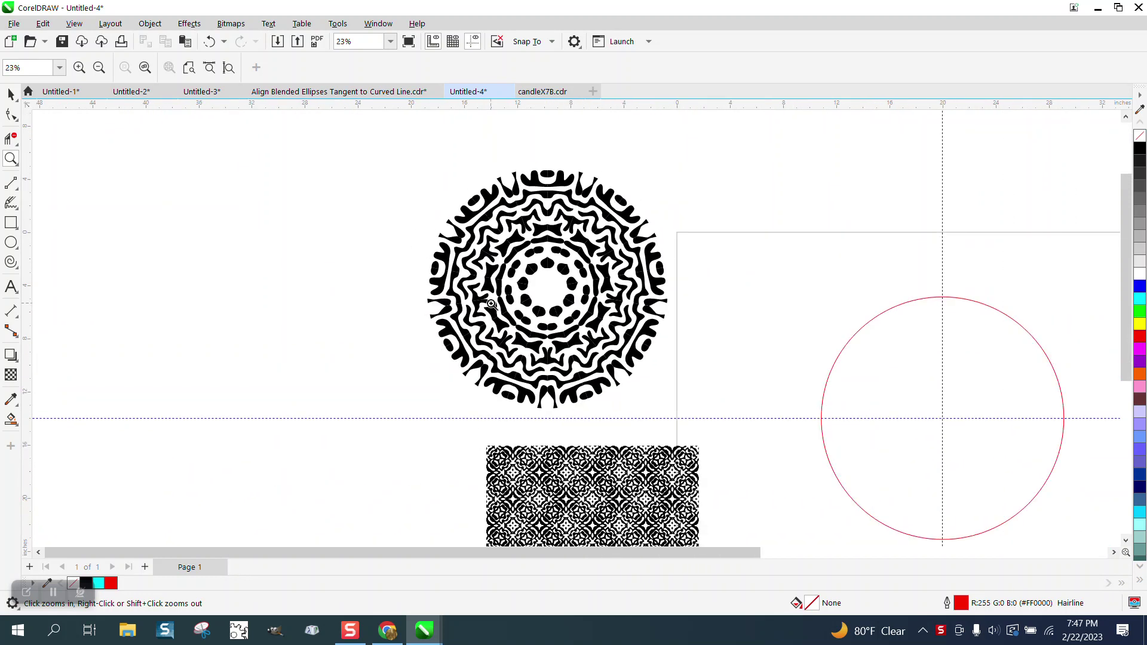
{"action": "scroll", "coordinate": [424, 213], "scroll_direction": "down", "scroll_amount": 2}
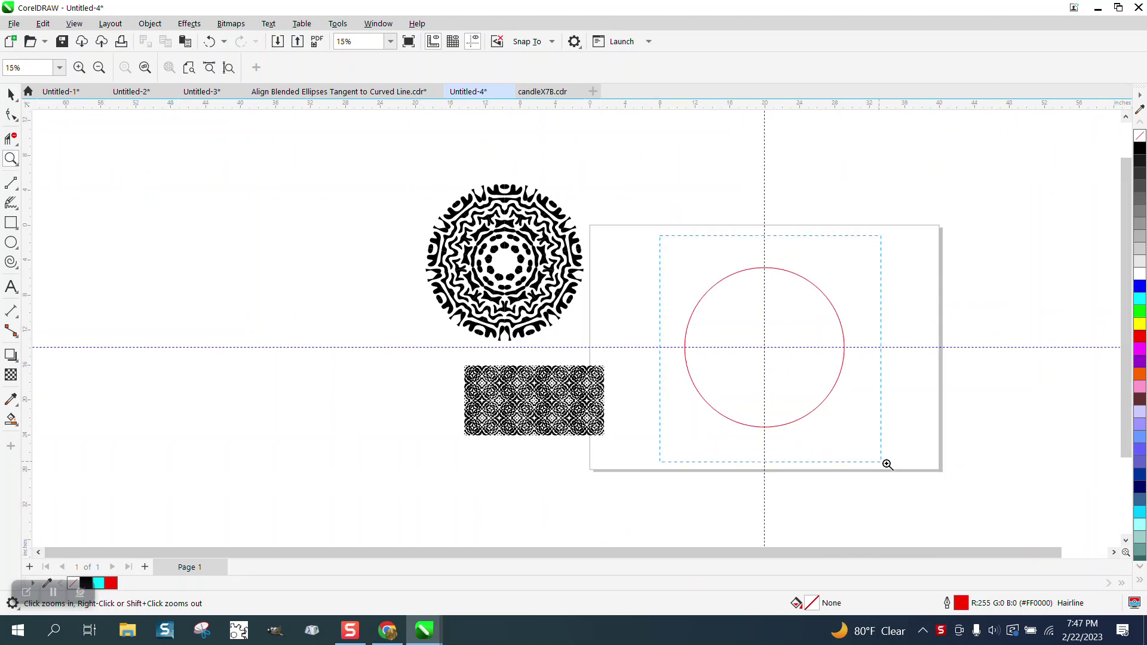
{"action": "left_click_drag", "start_coordinate": [660, 236], "coordinate": [888, 465]}
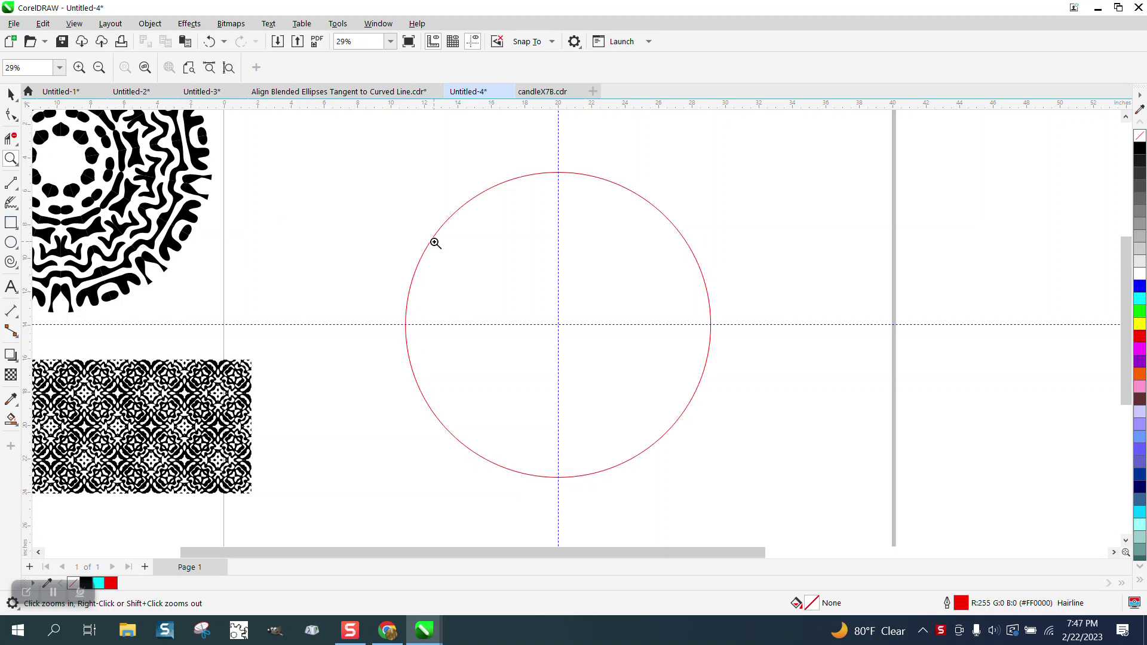
Step: Set the nudge distance to 20 inches with nothing selected
{"action": "left_click", "coordinate": [10, 94]}
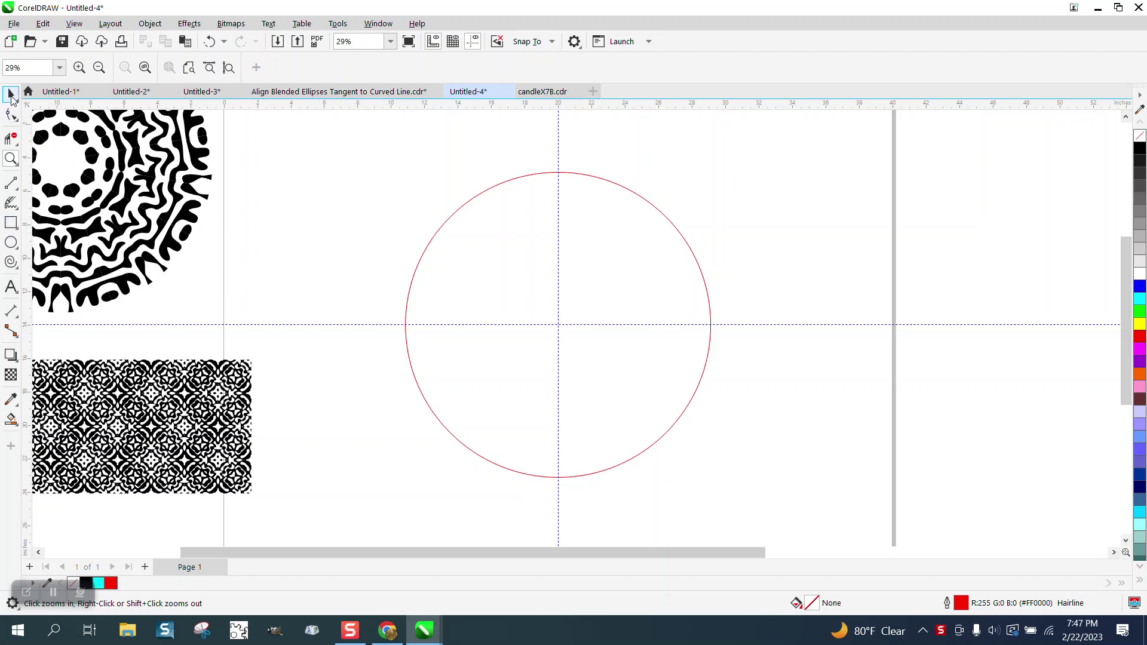
{"action": "left_click", "coordinate": [484, 192]}
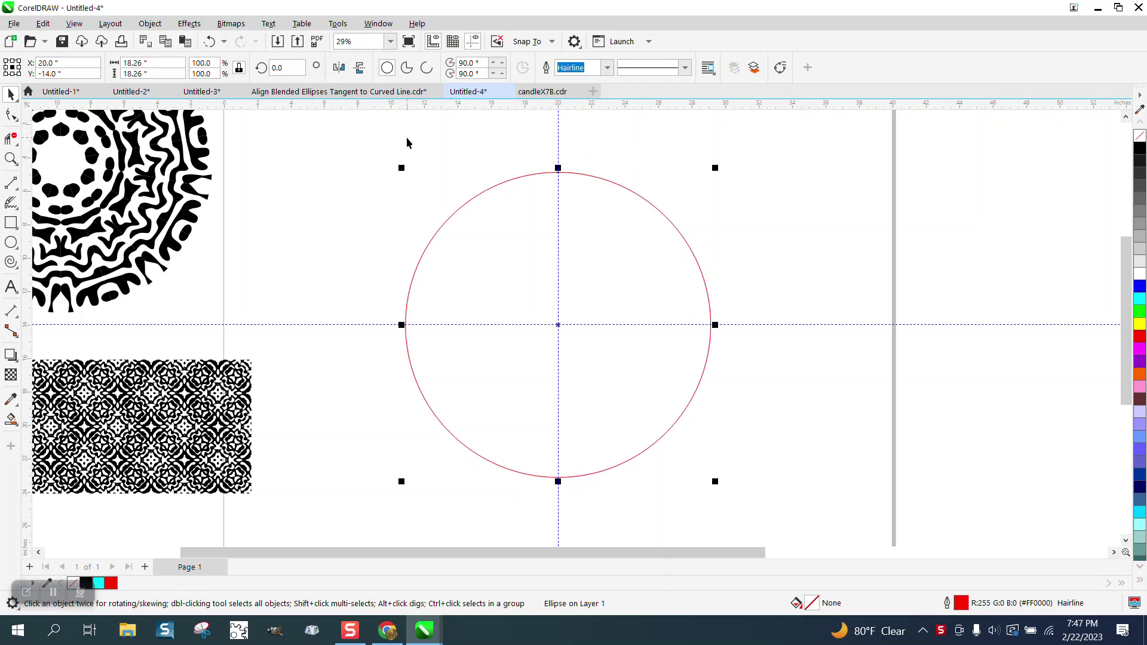
{"action": "left_click", "coordinate": [406, 143]}
{"action": "left_click", "coordinate": [483, 70]}
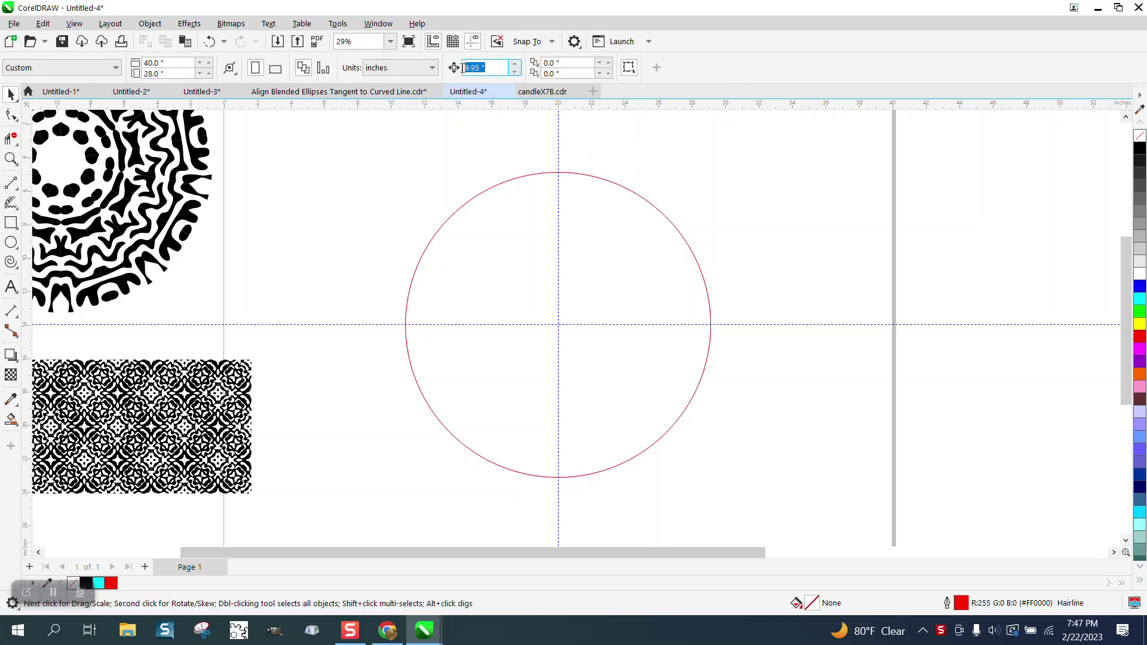
{"action": "key", "text": "Return"}
Step: Draw a vertical 2-Point Line, centre it on the circle, rotate it 10° and mirror a copy
{"action": "left_click", "coordinate": [10, 183]}
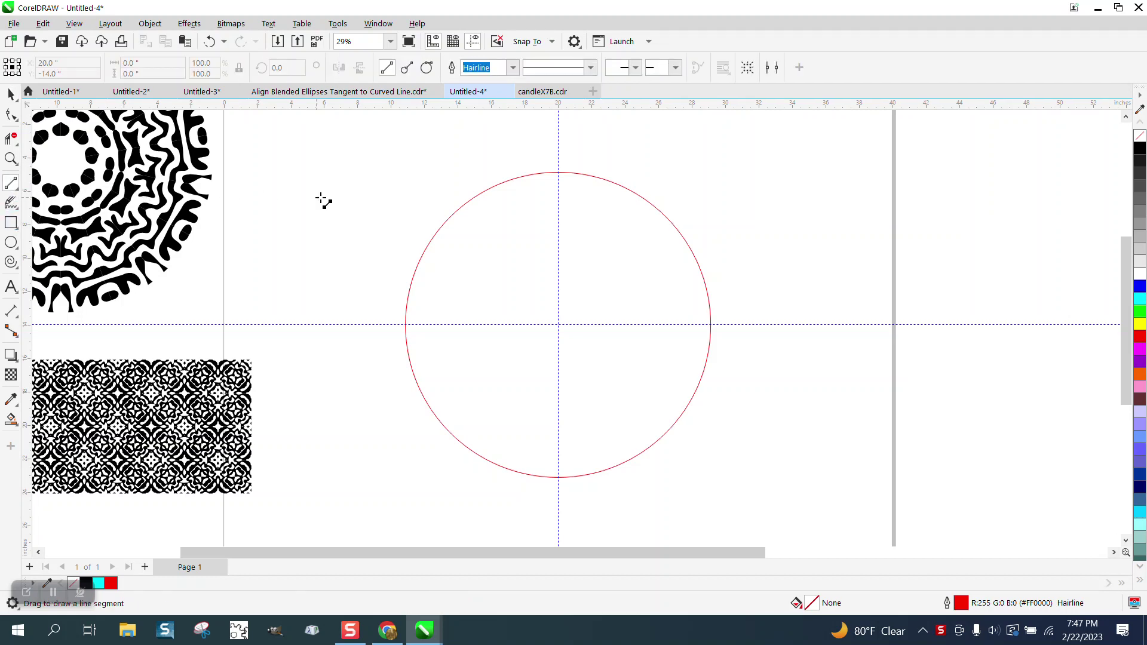
{"action": "left_click_drag", "start_coordinate": [382, 144], "coordinate": [382, 507]}
{"action": "key", "text": "p"}
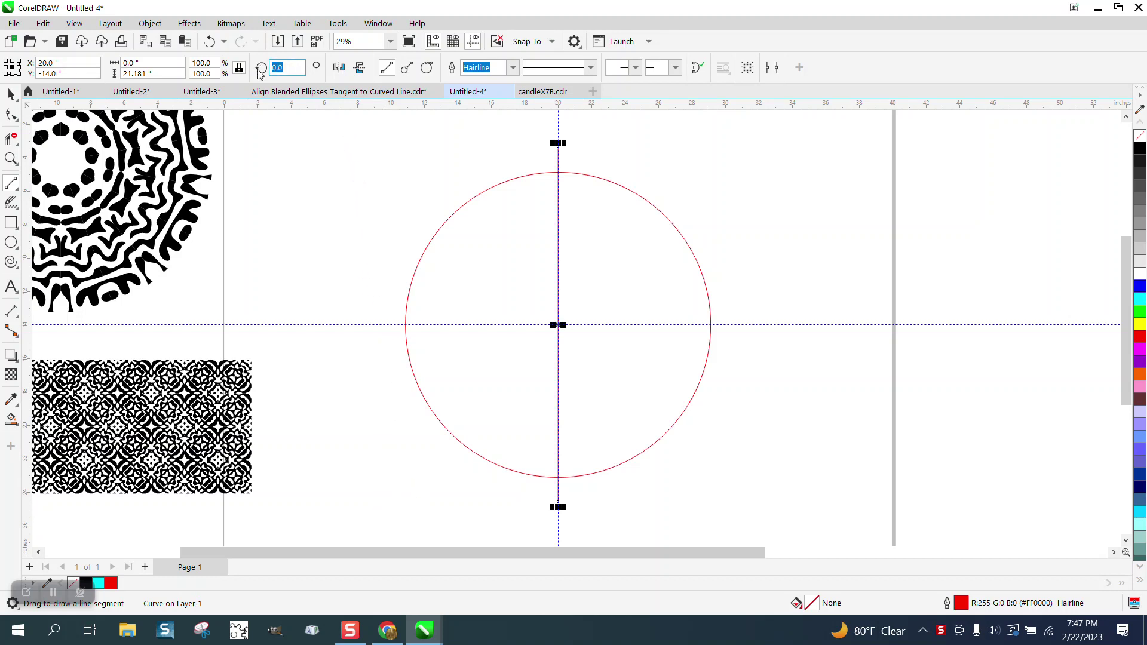
{"action": "type", "text": "10"}
{"action": "key", "text": "Return"}
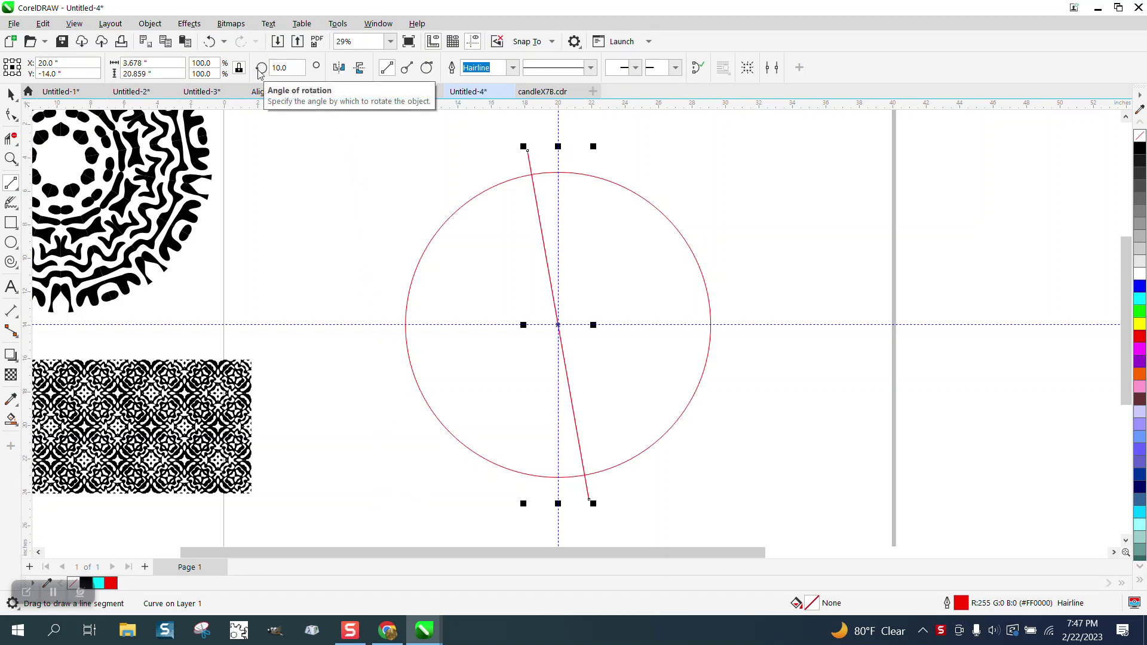
{"action": "left_click", "coordinate": [339, 68]}
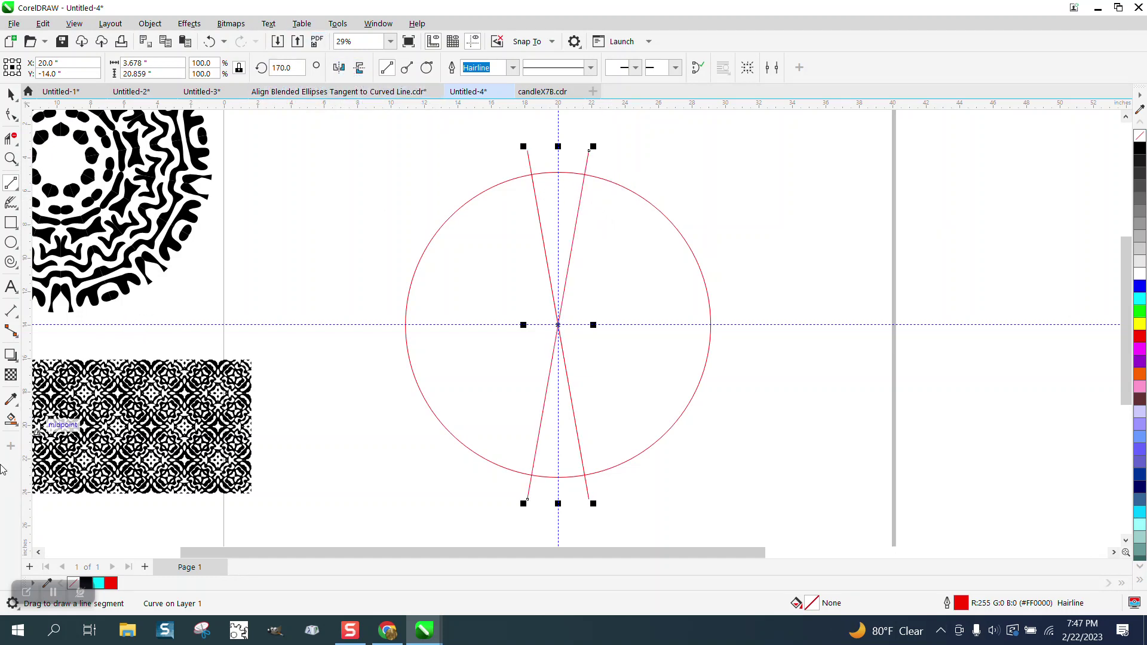
Step: Smart Fill the narrow top region into a wedge and nudge it aside
{"action": "left_click", "coordinate": [11, 421]}
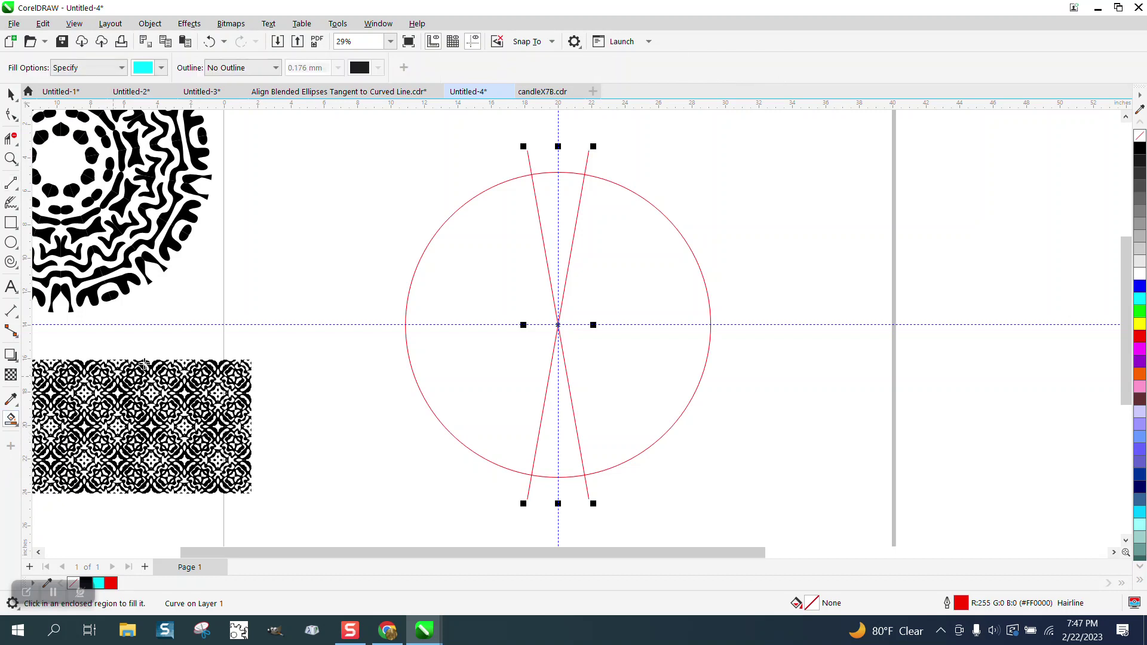
{"action": "left_click", "coordinate": [562, 209]}
{"action": "key", "text": "Right"}
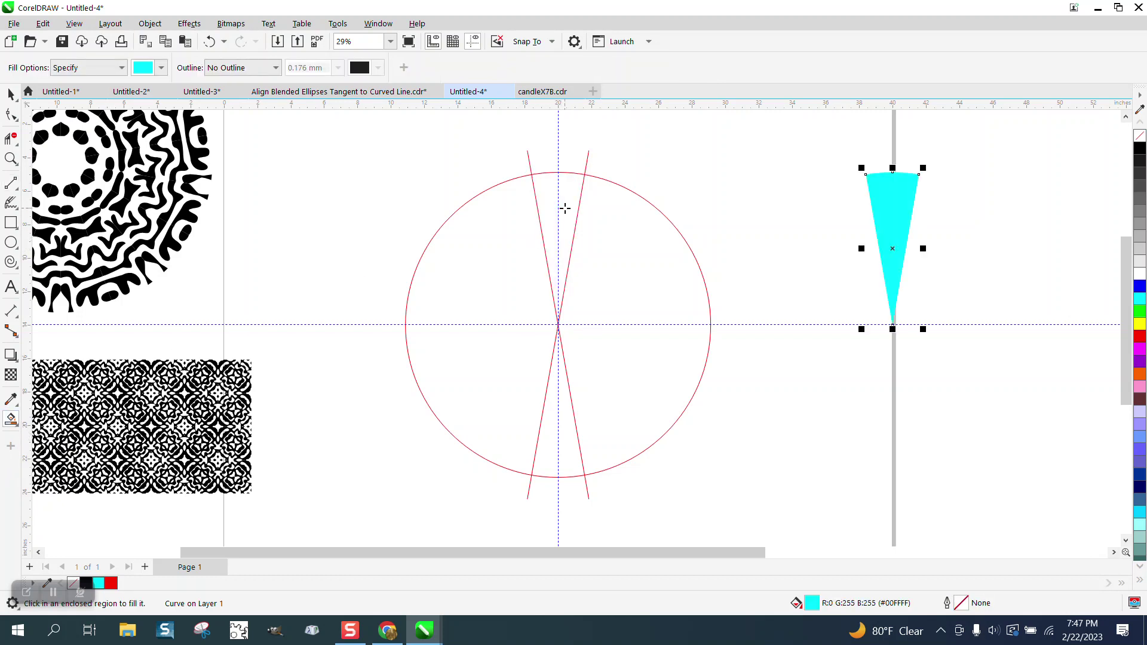
Step: Remove the wedge's fill and give it a black outline
{"action": "scroll", "coordinate": [561, 208], "scroll_direction": "down", "scroll_amount": 1}
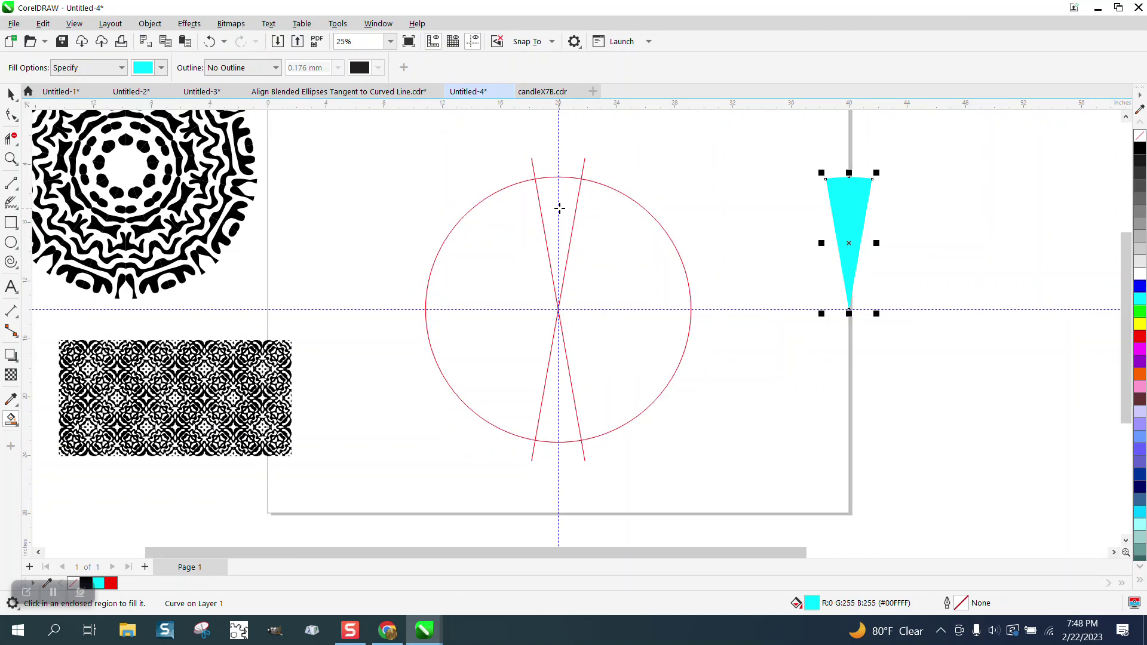
{"action": "scroll", "coordinate": [681, 243], "scroll_direction": "down", "scroll_amount": 2}
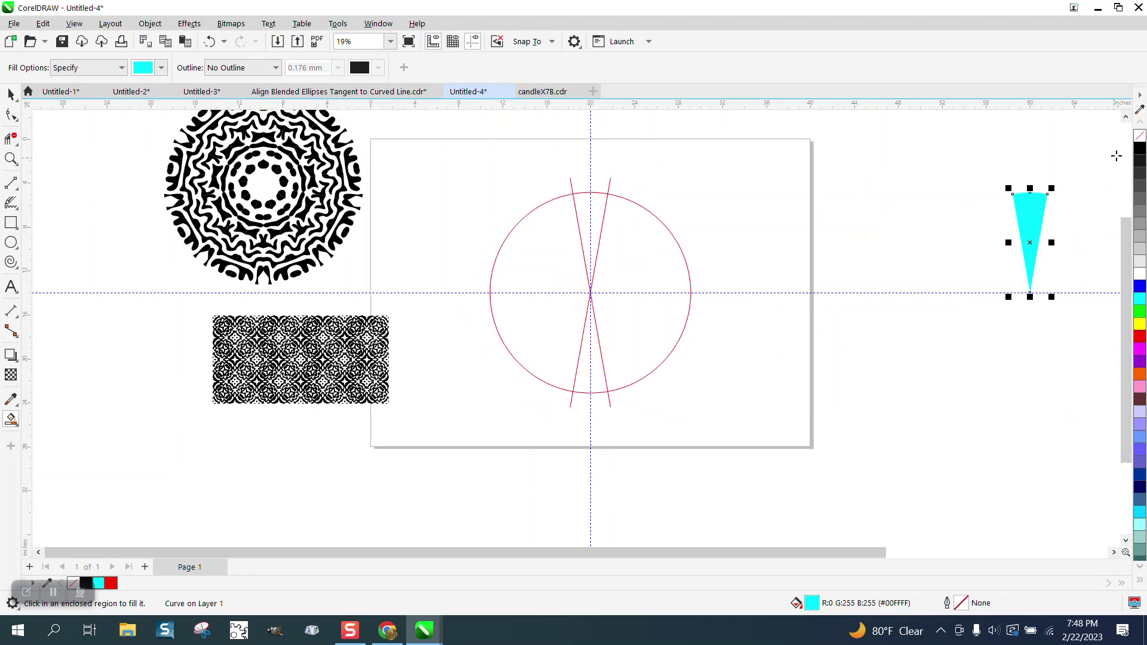
{"action": "left_click", "coordinate": [1140, 137]}
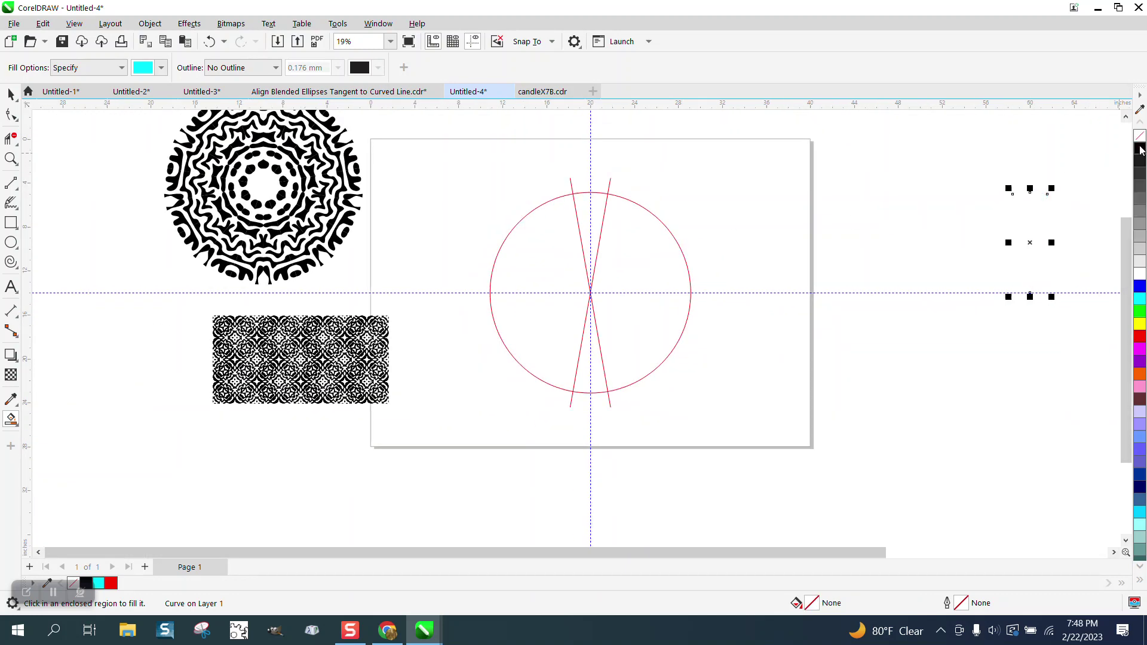
{"action": "right_click", "coordinate": [1141, 148]}
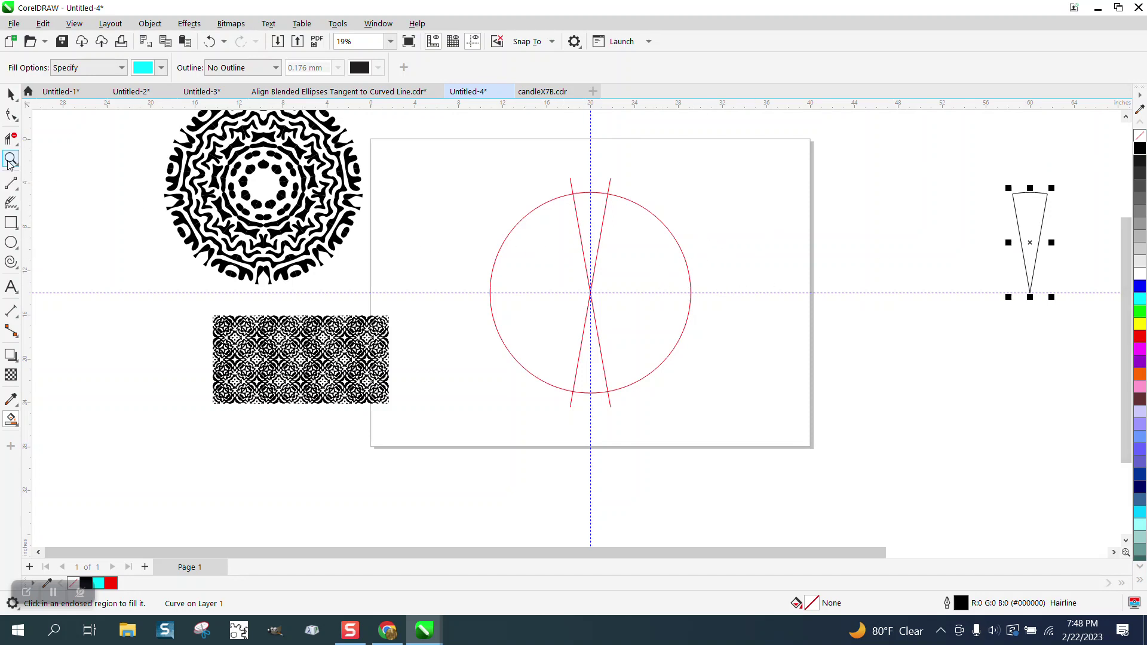
{"action": "left_click", "coordinate": [10, 159]}
Step: Zoom onto the wedge and sketch a small LiveSketch loop near its top plus a surrounding stroke
{"action": "left_click", "coordinate": [1024, 250]}
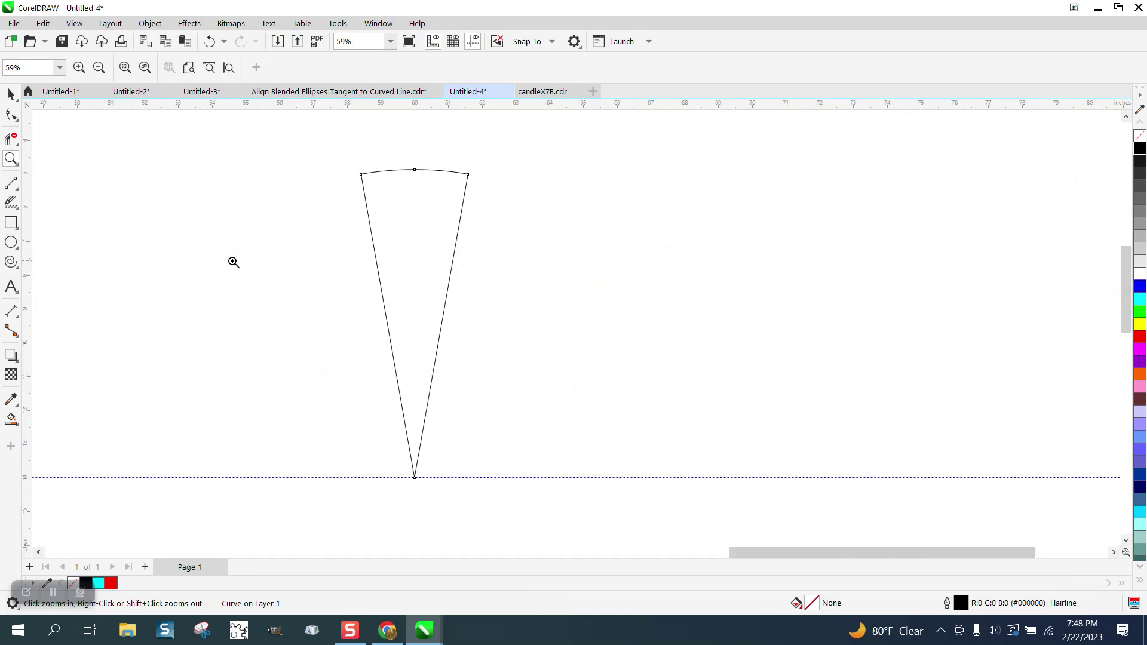
{"action": "left_click", "coordinate": [18, 210]}
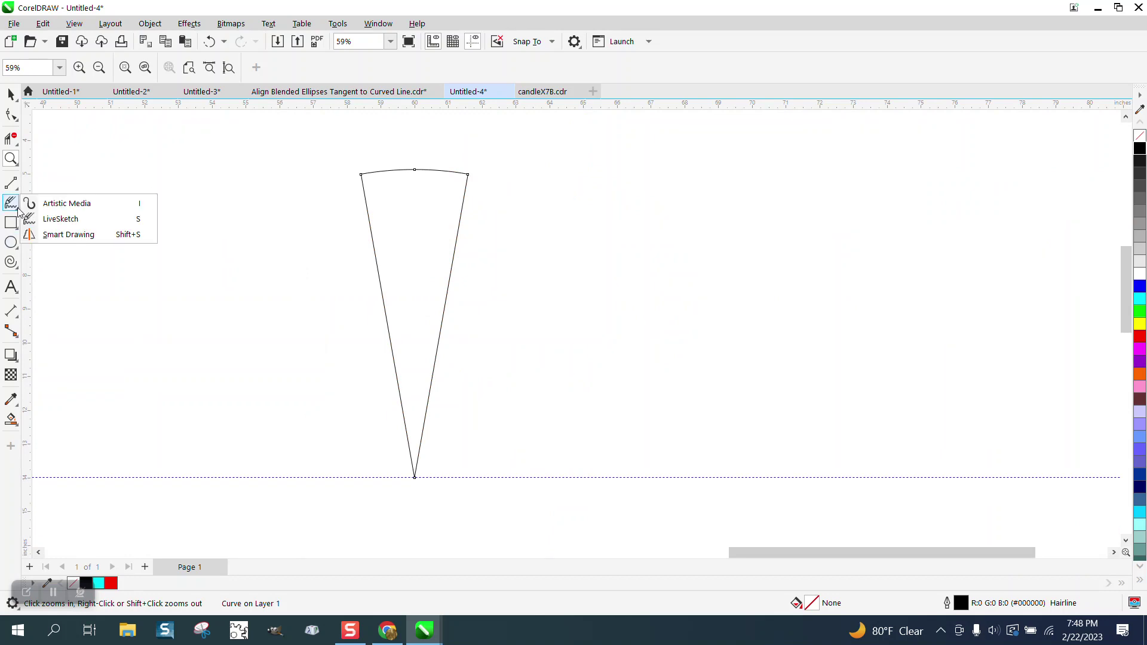
{"action": "left_click", "coordinate": [53, 219]}
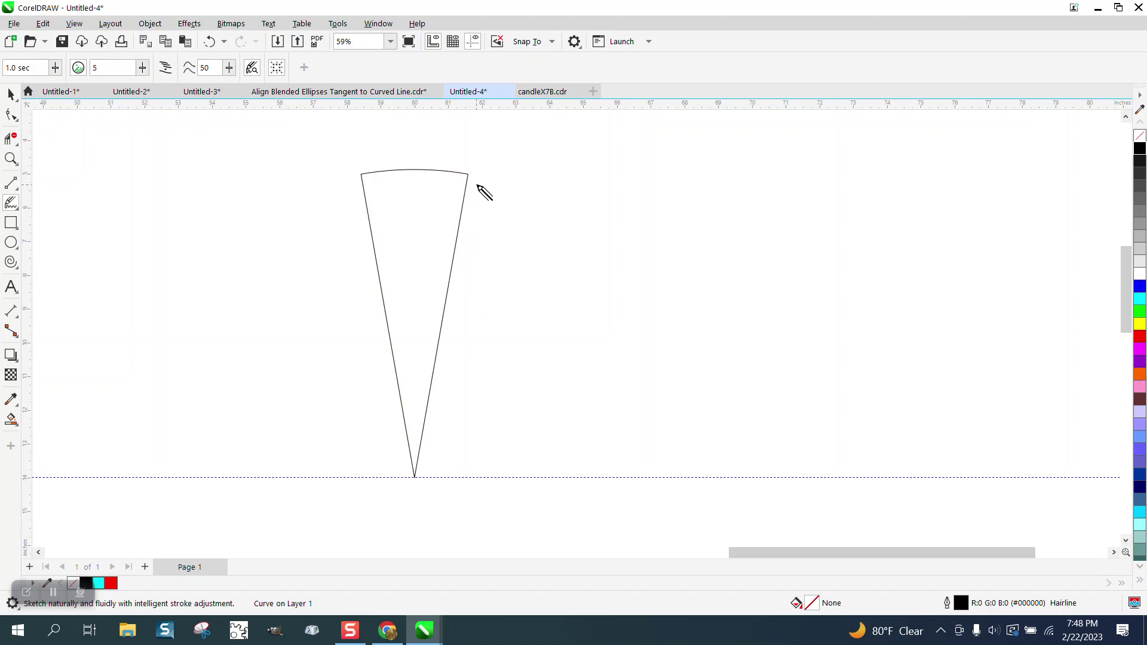
{"action": "mouse_move", "coordinate": [480, 179]}
{"action": "left_mouse_down"}
{"action": "mouse_move", "coordinate": [432, 185]}
{"action": "mouse_move", "coordinate": [432, 197]}
{"action": "mouse_move", "coordinate": [484, 195]}
{"action": "left_mouse_up"}
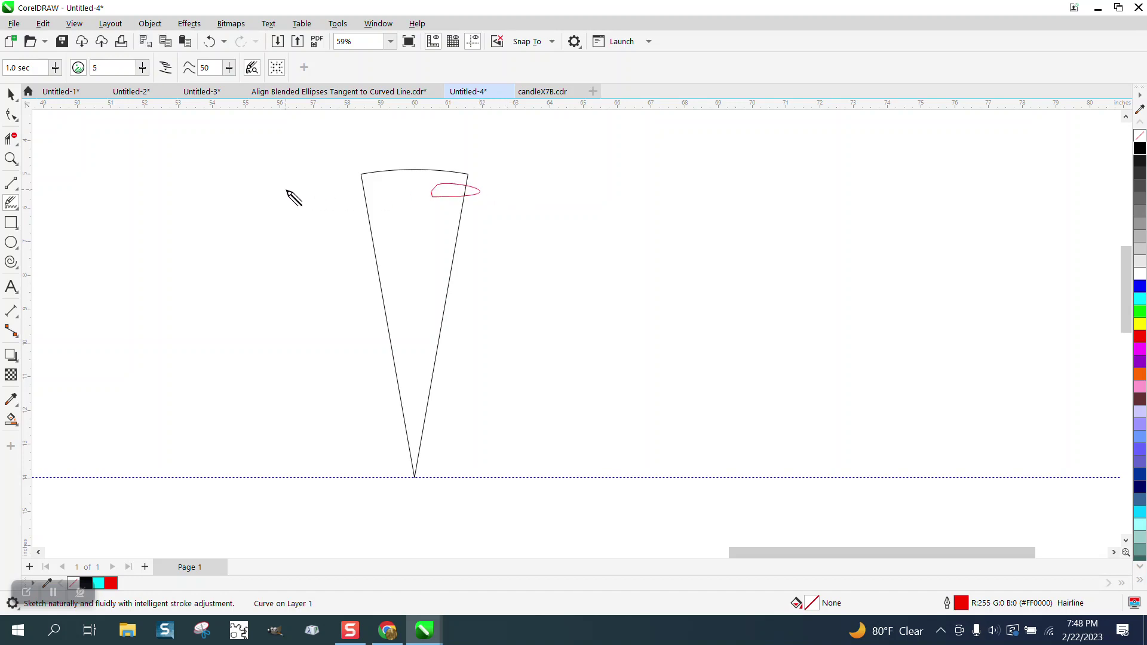
{"action": "left_click", "coordinate": [11, 159]}
{"action": "left_click", "coordinate": [591, 462]}
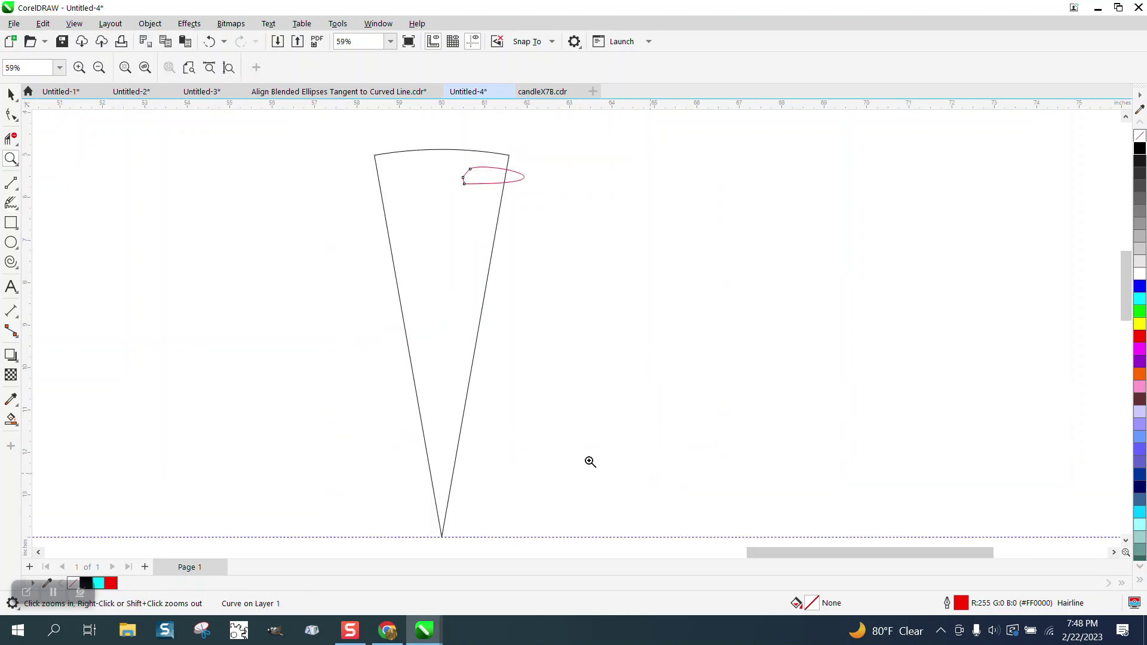
{"action": "left_click", "coordinate": [18, 193]}
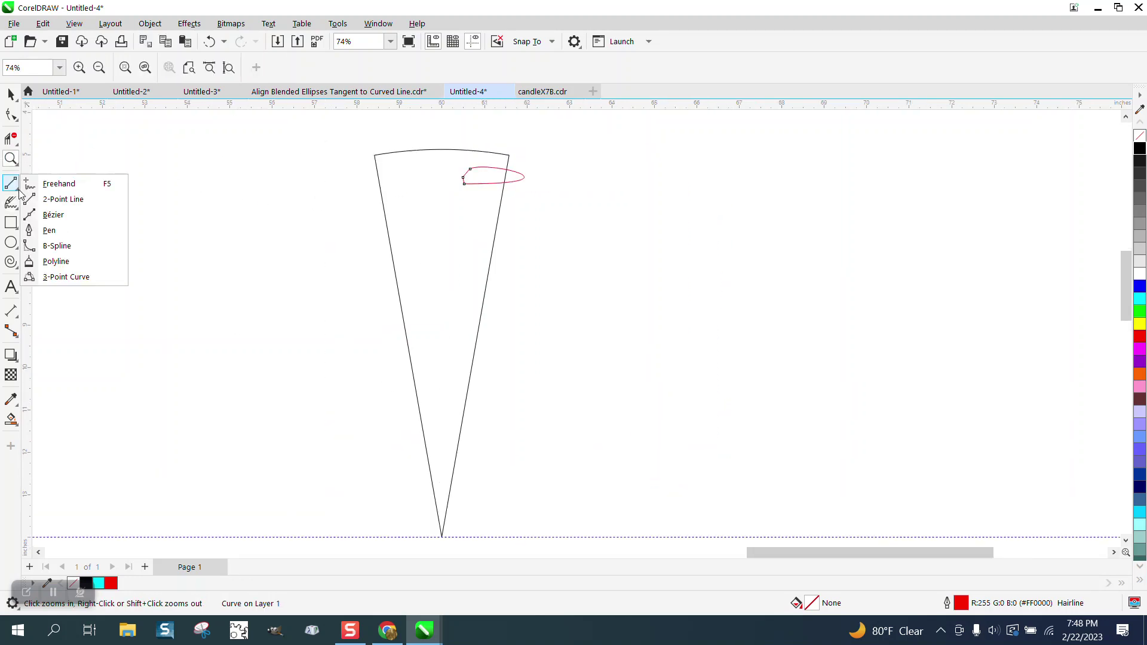
{"action": "mouse_move", "coordinate": [16, 210]}
{"action": "left_click", "coordinate": [59, 219]}
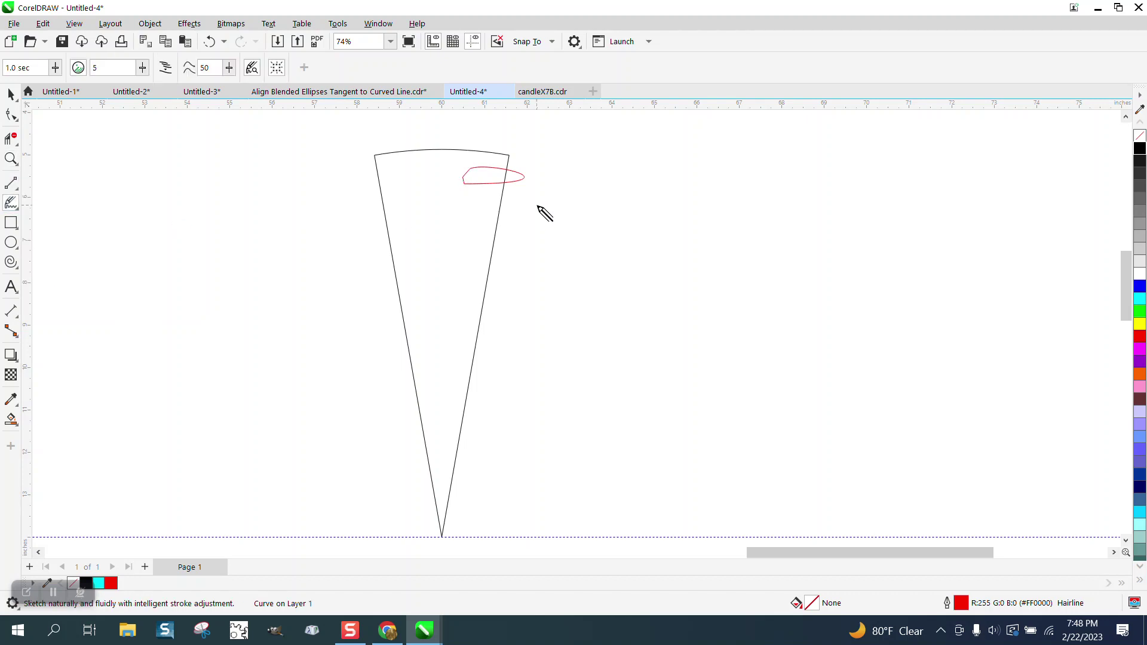
{"action": "mouse_move", "coordinate": [519, 192]}
{"action": "left_mouse_down"}
{"action": "mouse_move", "coordinate": [455, 194]}
{"action": "mouse_move", "coordinate": [449, 165]}
{"action": "mouse_move", "coordinate": [471, 160]}
{"action": "mouse_move", "coordinate": [435, 160]}
{"action": "mouse_move", "coordinate": [461, 200]}
{"action": "mouse_move", "coordinate": [520, 197]}
{"action": "left_mouse_up"}
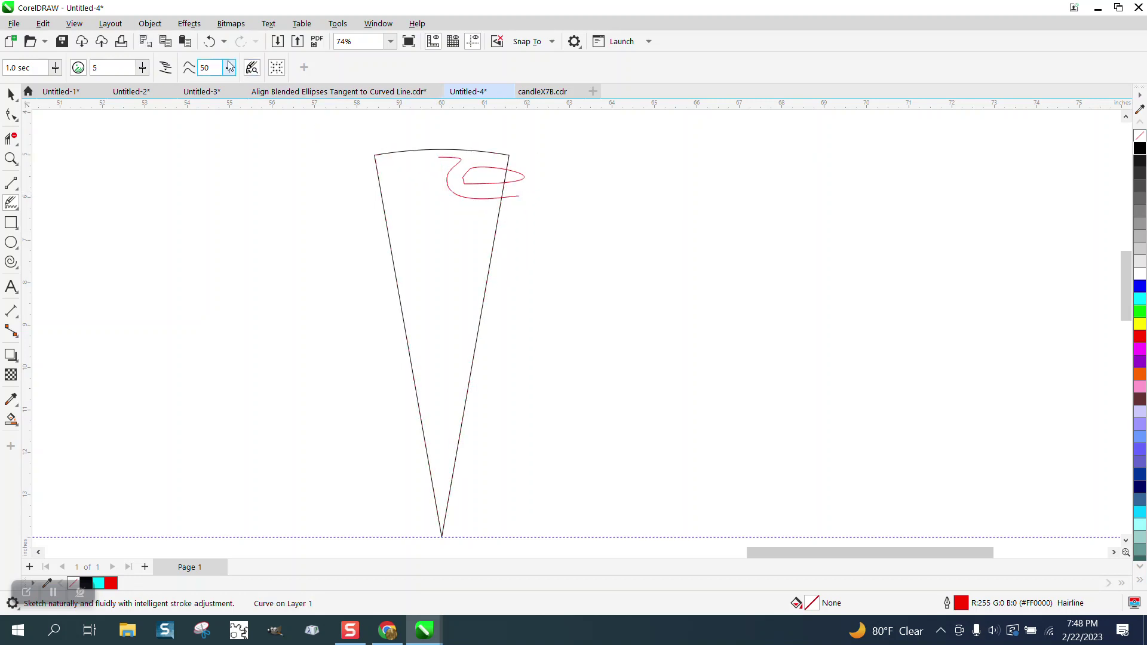
Step: Undo both strokes and redraw a larger hooked curve wrapping around the red swirl
{"action": "left_click", "coordinate": [212, 41]}
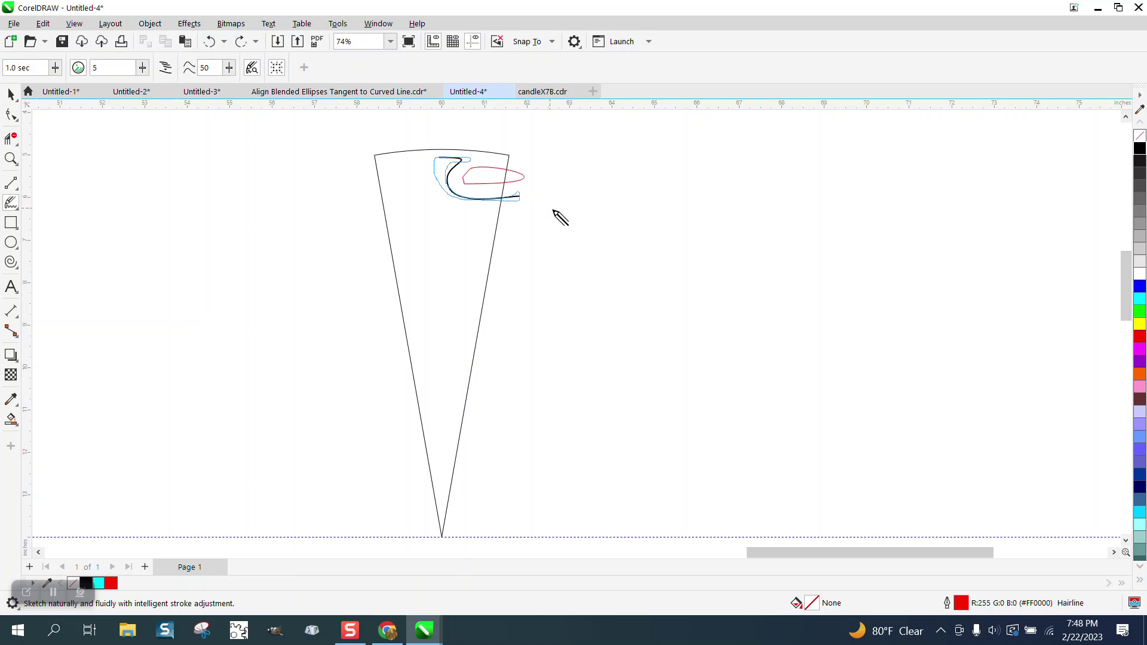
{"action": "left_click", "coordinate": [210, 42]}
{"action": "mouse_move", "coordinate": [522, 190]}
{"action": "left_mouse_down"}
{"action": "mouse_move", "coordinate": [449, 186]}
{"action": "mouse_move", "coordinate": [457, 161]}
{"action": "mouse_move", "coordinate": [476, 158]}
{"action": "mouse_move", "coordinate": [455, 158]}
{"action": "mouse_move", "coordinate": [438, 175]}
{"action": "mouse_move", "coordinate": [524, 210]}
{"action": "mouse_move", "coordinate": [522, 192]}
{"action": "left_mouse_up"}
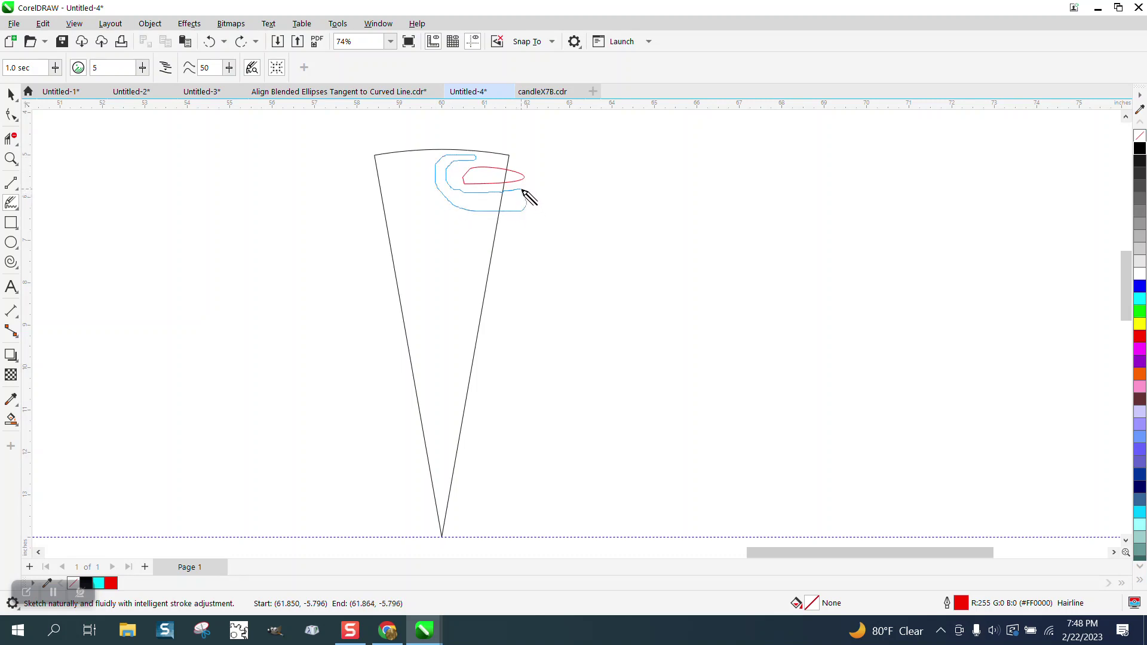
{"action": "left_click", "coordinate": [12, 159]}
Step: Sketch loops and short strokes around the wedge's top, deleting one stray stroke
{"action": "left_click", "coordinate": [318, 180]}
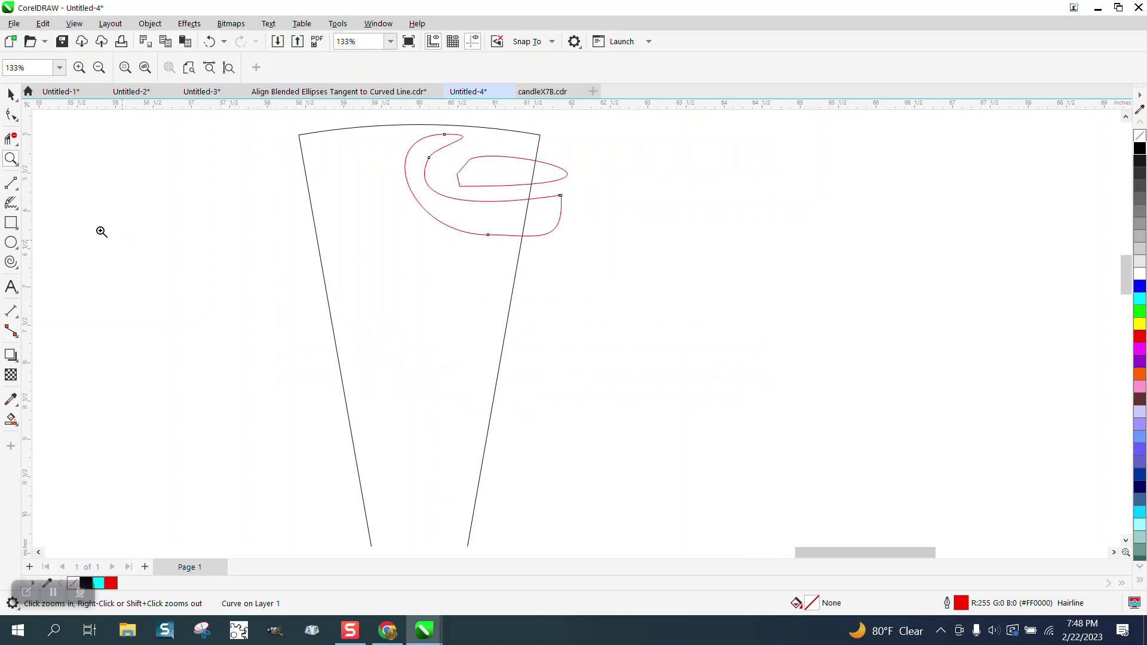
{"action": "left_click", "coordinate": [11, 204]}
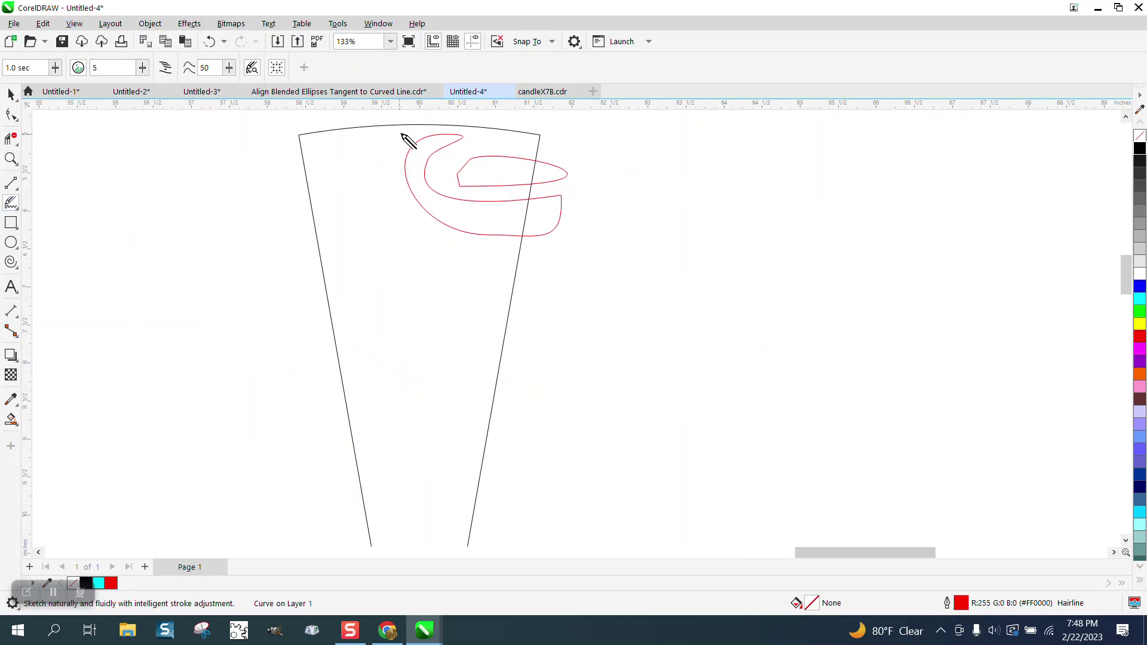
{"action": "scroll", "coordinate": [404, 124], "scroll_direction": "up", "scroll_amount": 1}
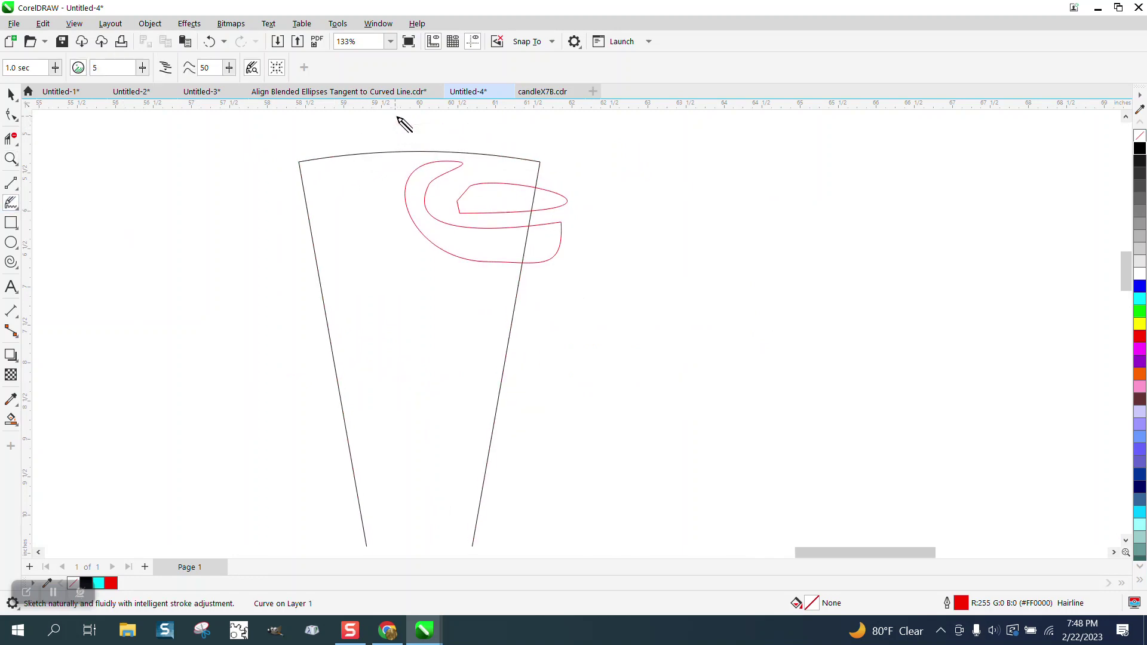
{"action": "scroll", "coordinate": [397, 117], "scroll_direction": "up", "scroll_amount": 2}
{"action": "left_click_drag", "start_coordinate": [400, 118], "coordinate": [394, 188]}
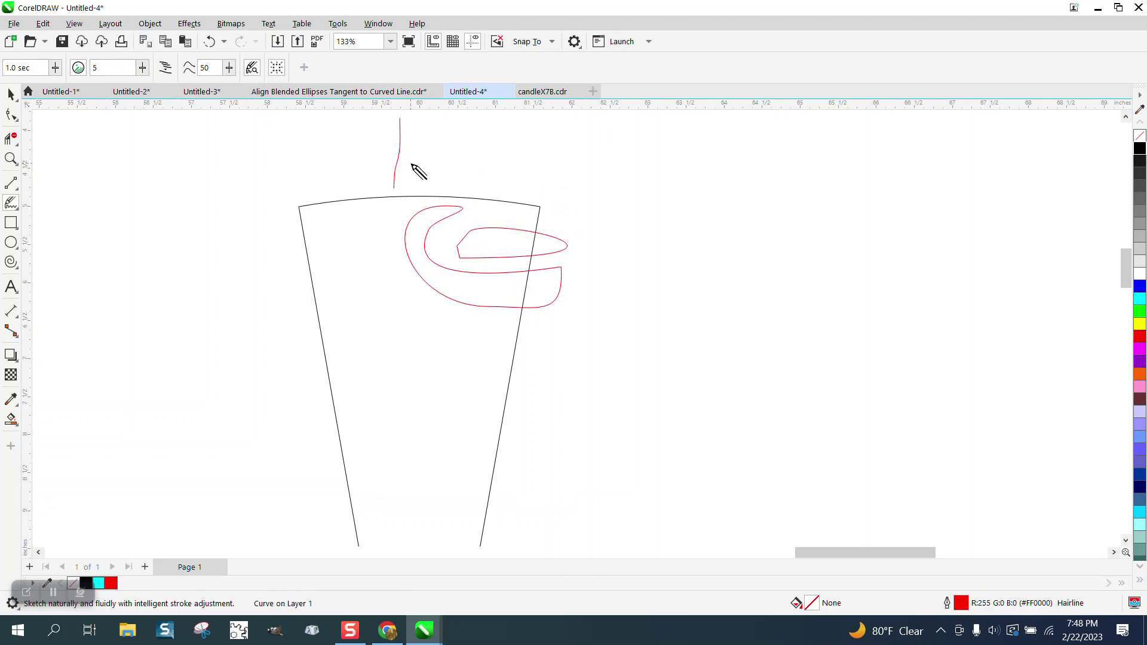
{"action": "key", "text": "Delete"}
{"action": "mouse_move", "coordinate": [388, 210]}
{"action": "left_mouse_down"}
{"action": "mouse_move", "coordinate": [393, 186]}
{"action": "mouse_move", "coordinate": [423, 181]}
{"action": "mouse_move", "coordinate": [397, 216]}
{"action": "mouse_move", "coordinate": [397, 264]}
{"action": "mouse_move", "coordinate": [376, 254]}
{"action": "mouse_move", "coordinate": [387, 208]}
{"action": "left_mouse_up"}
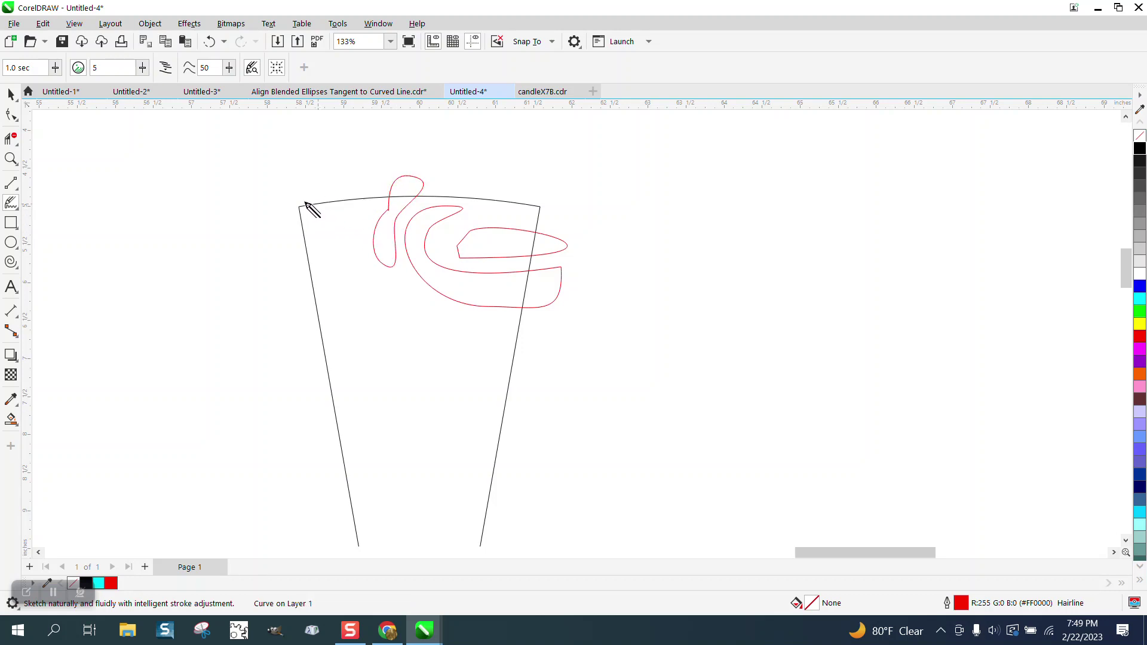
{"action": "left_click_drag", "start_coordinate": [306, 204], "coordinate": [360, 194]}
{"action": "mouse_move", "coordinate": [538, 319]}
{"action": "left_mouse_down"}
{"action": "mouse_move", "coordinate": [446, 305]}
{"action": "mouse_move", "coordinate": [450, 320]}
{"action": "mouse_move", "coordinate": [503, 339]}
{"action": "mouse_move", "coordinate": [538, 325]}
{"action": "left_mouse_up"}
Step: Extend the swirl rightward with a small inner hook and redraw the top-left corner loop
{"action": "mouse_move", "coordinate": [414, 280]}
{"action": "left_mouse_down"}
{"action": "mouse_move", "coordinate": [389, 277]}
{"action": "mouse_move", "coordinate": [388, 301]}
{"action": "mouse_move", "coordinate": [417, 316]}
{"action": "mouse_move", "coordinate": [422, 340]}
{"action": "mouse_move", "coordinate": [457, 377]}
{"action": "mouse_move", "coordinate": [418, 282]}
{"action": "left_mouse_up"}
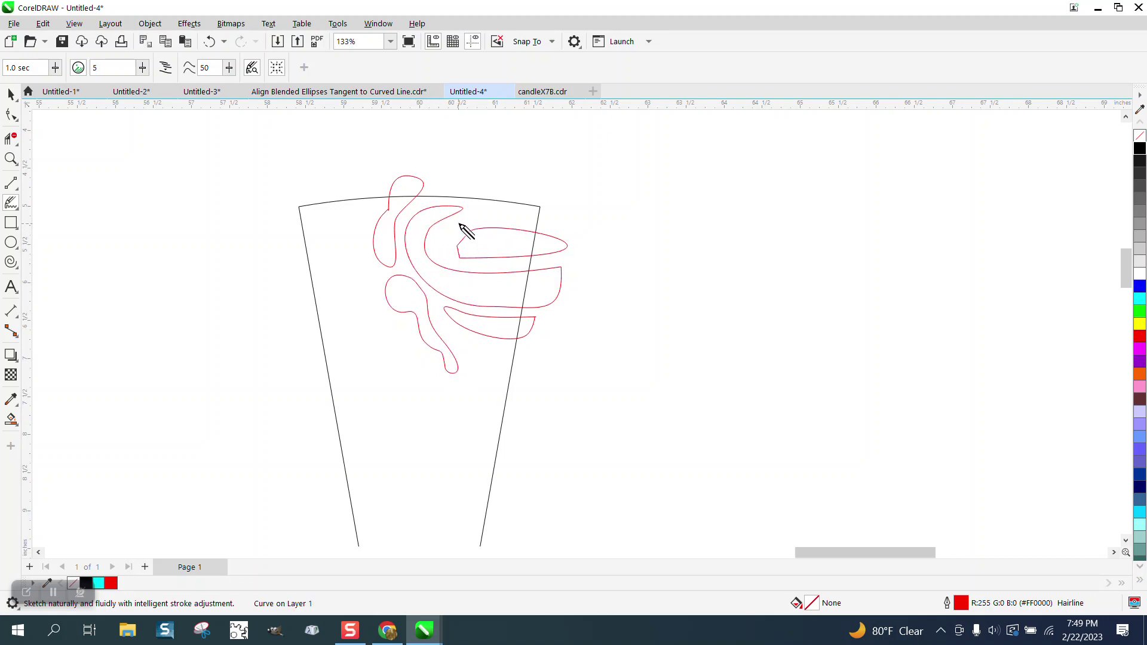
{"action": "mouse_move", "coordinate": [459, 225]}
{"action": "left_mouse_down"}
{"action": "mouse_move", "coordinate": [437, 244]}
{"action": "mouse_move", "coordinate": [464, 224]}
{"action": "mouse_move", "coordinate": [504, 220]}
{"action": "left_mouse_up"}
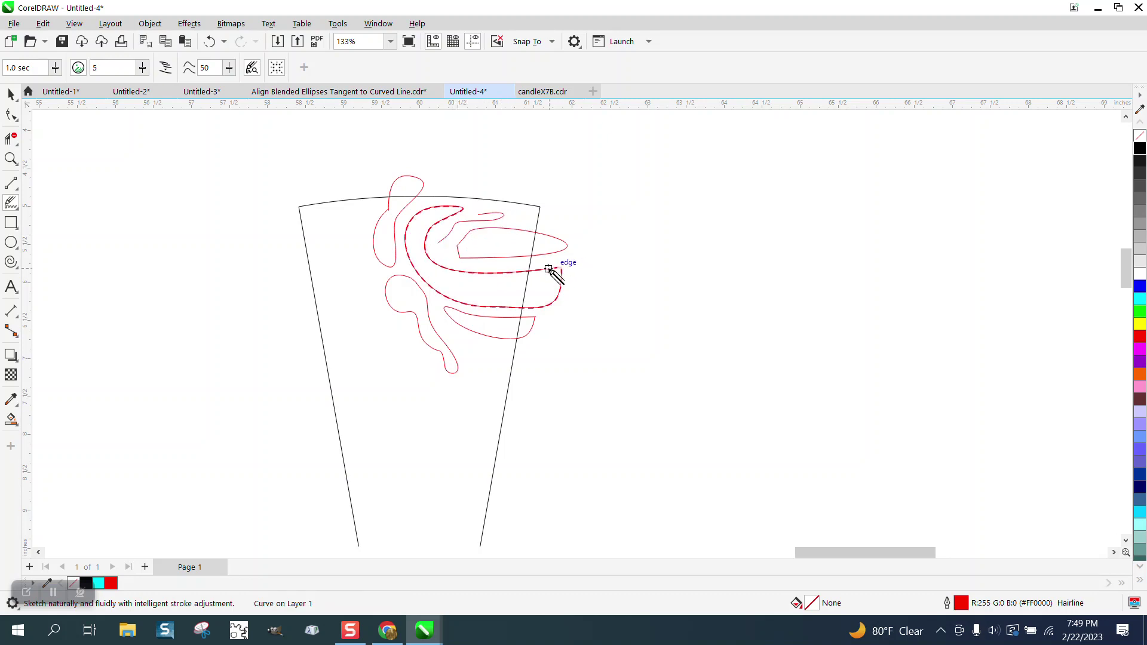
{"action": "key", "text": "ctrl+z"}
{"action": "mouse_move", "coordinate": [498, 208]}
{"action": "left_mouse_down"}
{"action": "mouse_move", "coordinate": [454, 222]}
{"action": "mouse_move", "coordinate": [440, 245]}
{"action": "mouse_move", "coordinate": [509, 220]}
{"action": "left_mouse_up"}
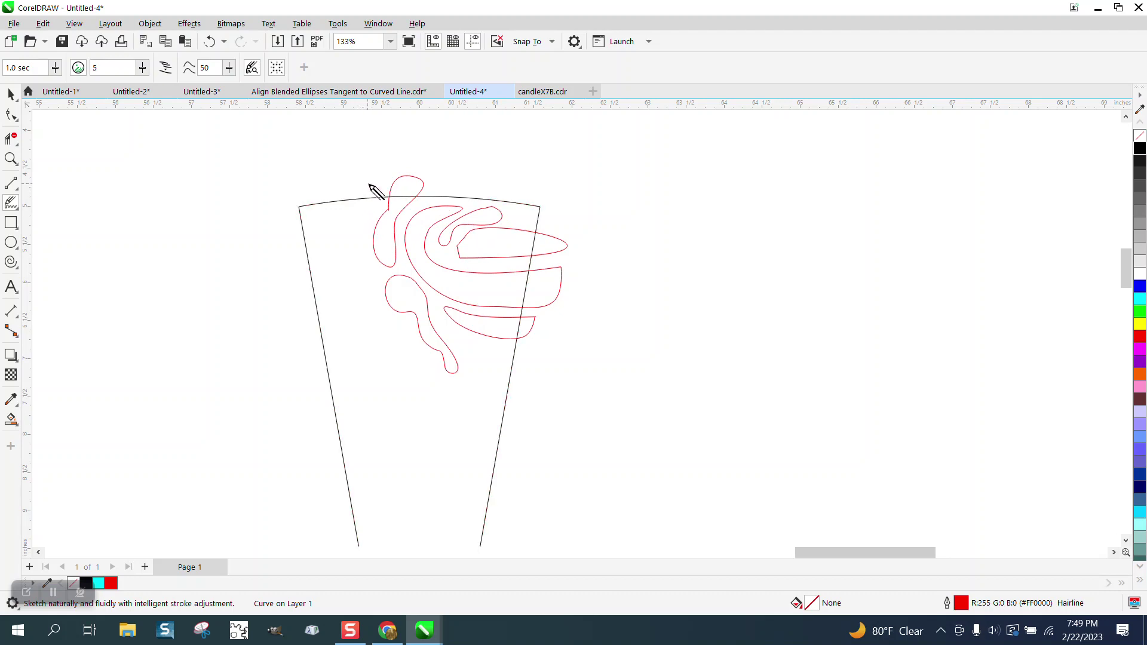
{"action": "mouse_move", "coordinate": [377, 205]}
{"action": "left_mouse_down"}
{"action": "mouse_move", "coordinate": [321, 209]}
{"action": "mouse_move", "coordinate": [318, 230]}
{"action": "mouse_move", "coordinate": [342, 243]}
{"action": "mouse_move", "coordinate": [378, 209]}
{"action": "mouse_move", "coordinate": [384, 219]}
{"action": "left_mouse_up"}
{"action": "left_click", "coordinate": [217, 43]}
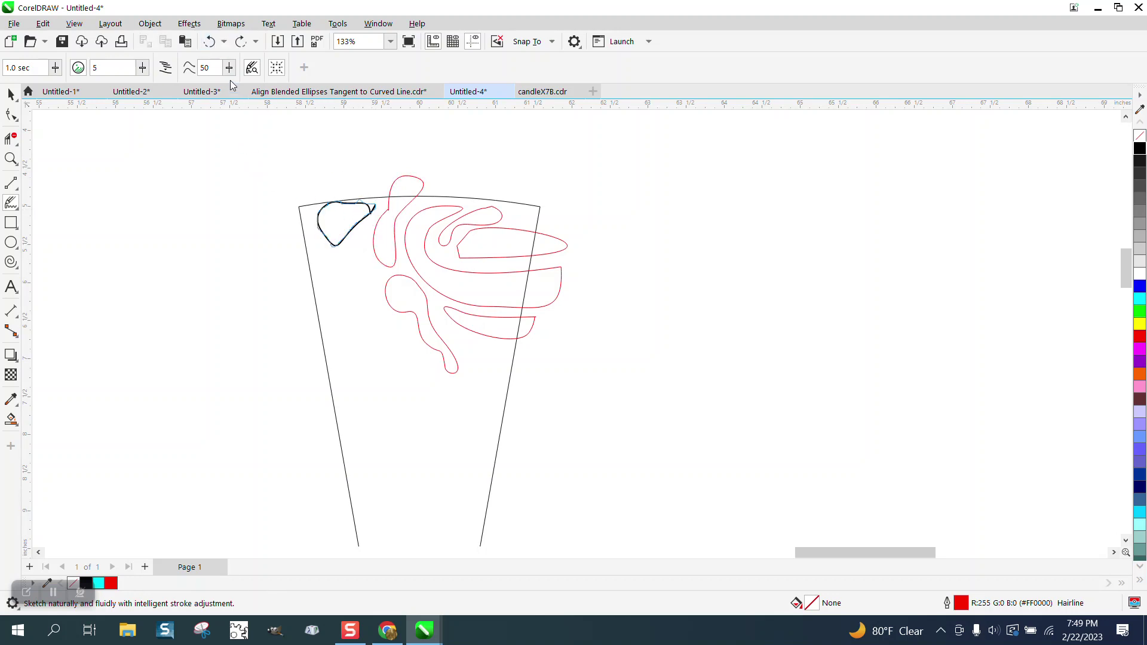
{"action": "left_click", "coordinate": [210, 42]}
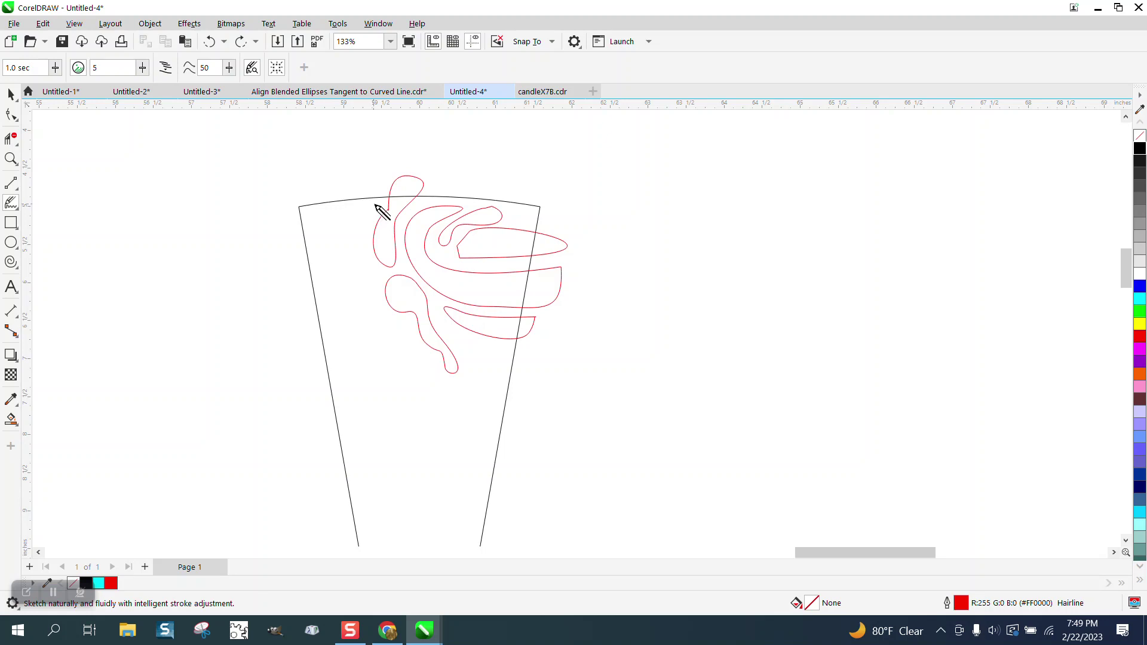
{"action": "mouse_move", "coordinate": [375, 205]}
{"action": "left_mouse_down"}
{"action": "mouse_move", "coordinate": [320, 210]}
{"action": "mouse_move", "coordinate": [314, 224]}
{"action": "mouse_move", "coordinate": [339, 234]}
{"action": "mouse_move", "coordinate": [370, 213]}
{"action": "left_mouse_up"}
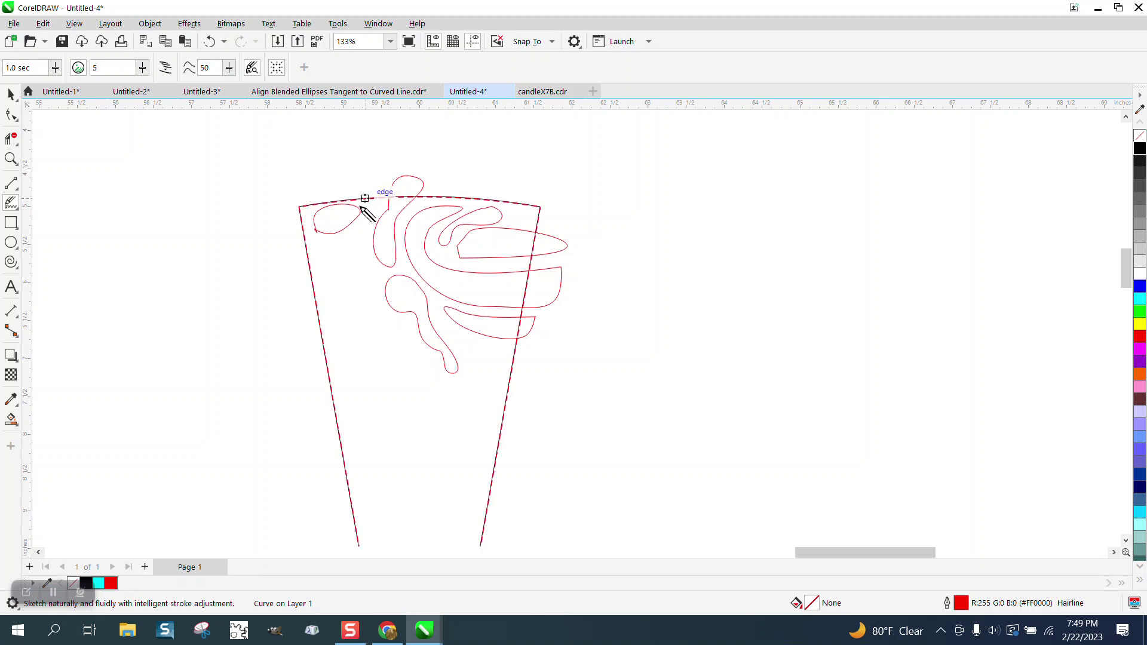
Step: Add a dipping curve, a U-shaped curve and a long curve down the wedge's left side
{"action": "mouse_move", "coordinate": [374, 191]}
{"action": "left_mouse_down"}
{"action": "mouse_move", "coordinate": [373, 214]}
{"action": "mouse_move", "coordinate": [373, 173]}
{"action": "left_mouse_up"}
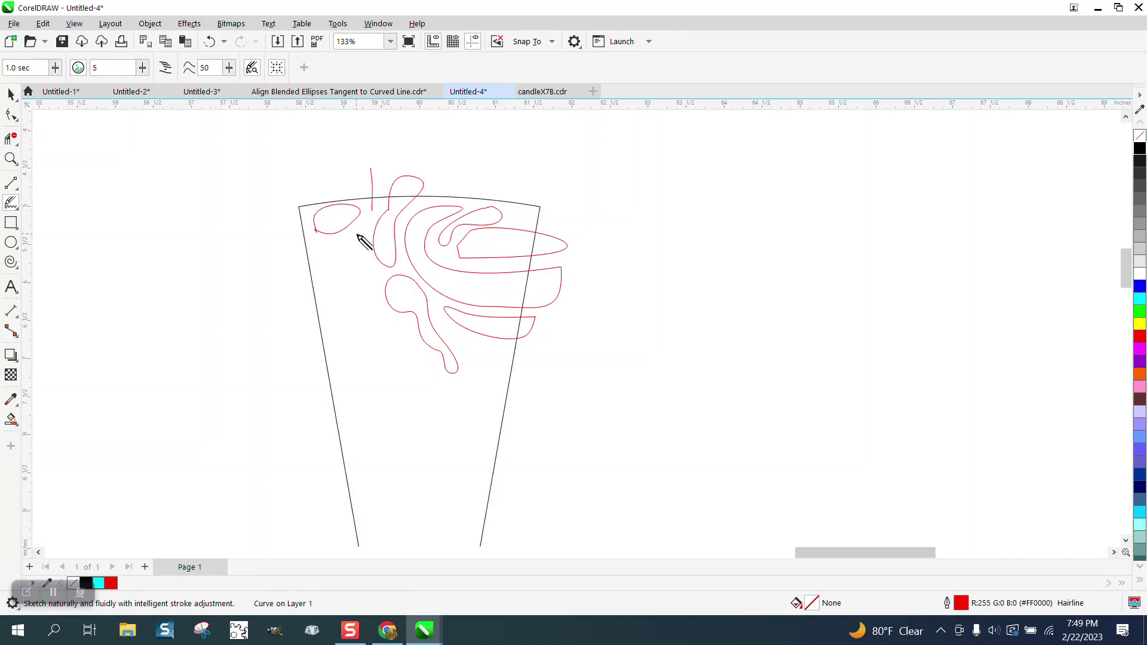
{"action": "mouse_move", "coordinate": [360, 165]}
{"action": "left_mouse_down"}
{"action": "mouse_move", "coordinate": [366, 206]}
{"action": "mouse_move", "coordinate": [380, 180]}
{"action": "left_mouse_up"}
{"action": "mouse_move", "coordinate": [301, 254]}
{"action": "left_mouse_down"}
{"action": "mouse_move", "coordinate": [355, 246]}
{"action": "mouse_move", "coordinate": [361, 277]}
{"action": "mouse_move", "coordinate": [375, 273]}
{"action": "mouse_move", "coordinate": [388, 346]}
{"action": "mouse_move", "coordinate": [414, 367]}
{"action": "mouse_move", "coordinate": [461, 390]}
{"action": "mouse_move", "coordinate": [461, 338]}
{"action": "mouse_move", "coordinate": [488, 348]}
{"action": "mouse_move", "coordinate": [496, 426]}
{"action": "mouse_move", "coordinate": [415, 401]}
{"action": "mouse_move", "coordinate": [385, 378]}
{"action": "mouse_move", "coordinate": [345, 291]}
{"action": "mouse_move", "coordinate": [368, 390]}
{"action": "mouse_move", "coordinate": [299, 252]}
{"action": "left_mouse_up"}
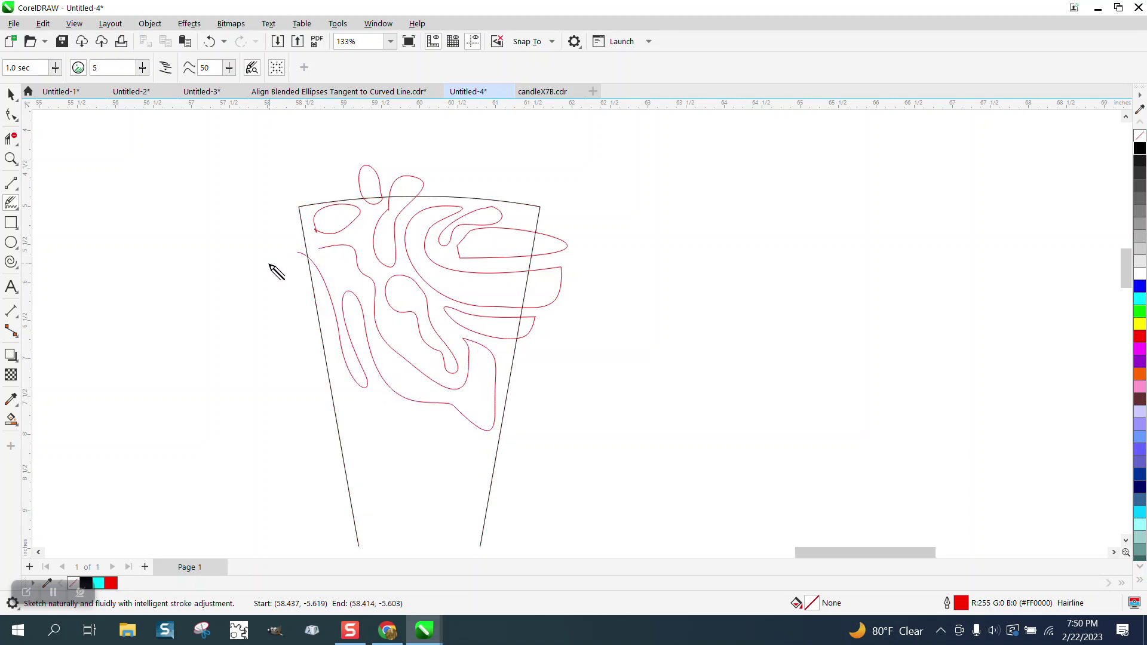
{"action": "left_click_drag", "start_coordinate": [321, 251], "coordinate": [286, 251]}
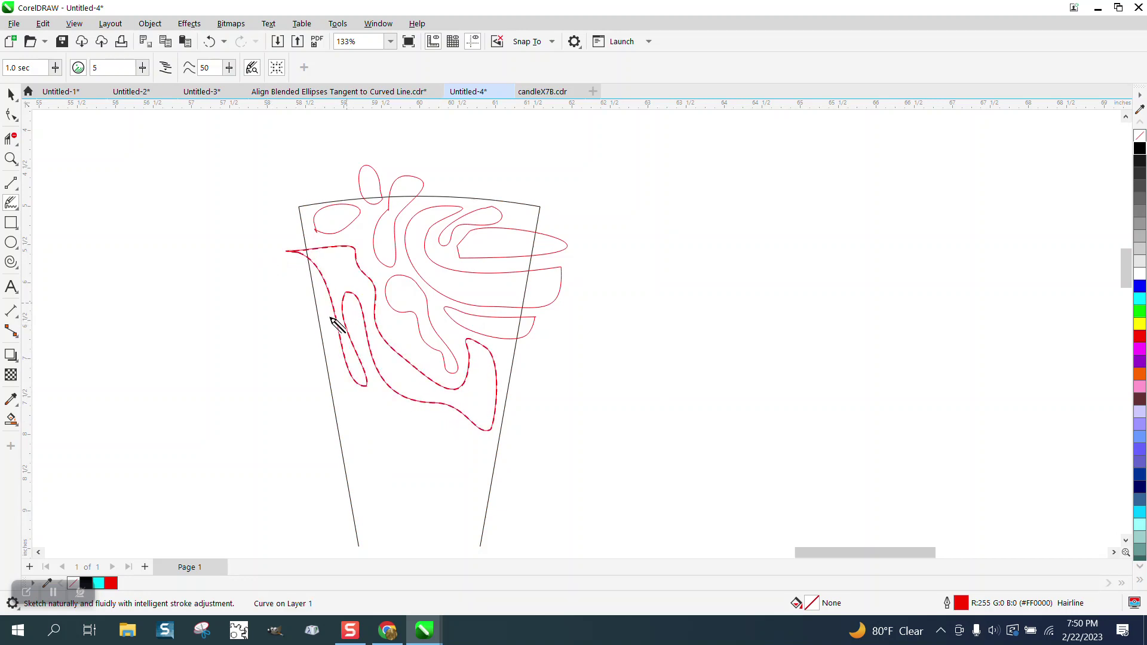
{"action": "scroll", "coordinate": [436, 359], "scroll_direction": "down", "scroll_amount": 2}
{"action": "scroll", "coordinate": [469, 383], "scroll_direction": "down", "scroll_amount": 1}
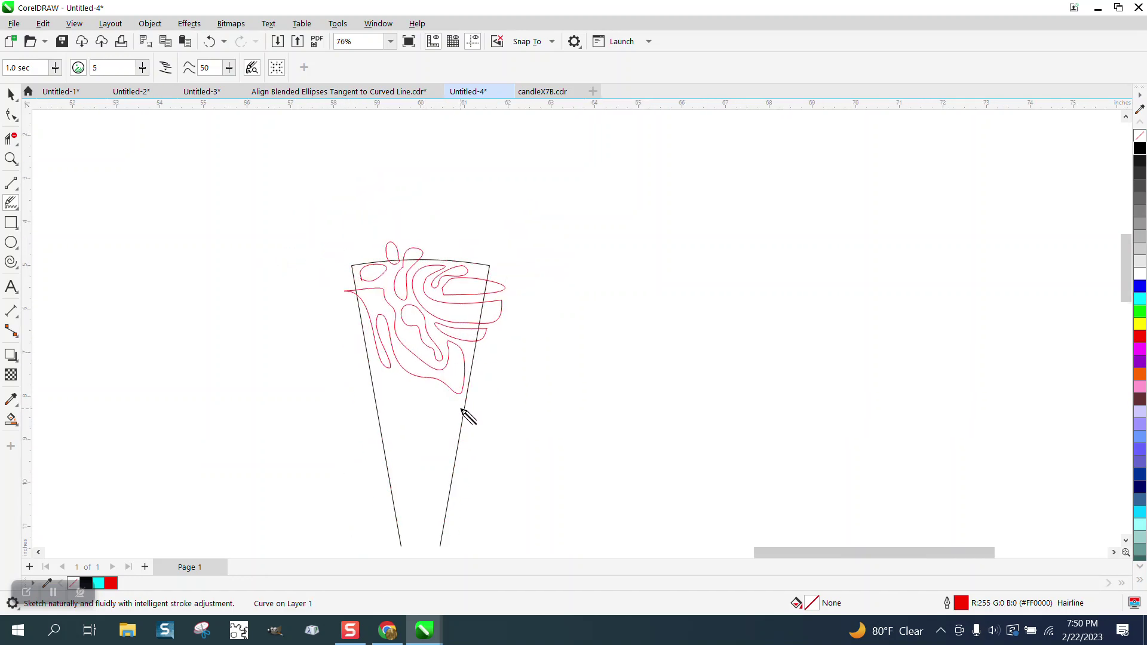
{"action": "mouse_move", "coordinate": [476, 402]}
{"action": "left_mouse_down"}
{"action": "mouse_move", "coordinate": [426, 402]}
{"action": "mouse_move", "coordinate": [377, 366]}
{"action": "mouse_move", "coordinate": [379, 422]}
{"action": "mouse_move", "coordinate": [393, 418]}
{"action": "mouse_move", "coordinate": [392, 391]}
{"action": "mouse_move", "coordinate": [404, 402]}
{"action": "mouse_move", "coordinate": [398, 438]}
{"action": "mouse_move", "coordinate": [409, 459]}
{"action": "mouse_move", "coordinate": [420, 422]}
{"action": "mouse_move", "coordinate": [427, 434]}
{"action": "mouse_move", "coordinate": [445, 411]}
{"action": "mouse_move", "coordinate": [477, 407]}
{"action": "left_mouse_up"}
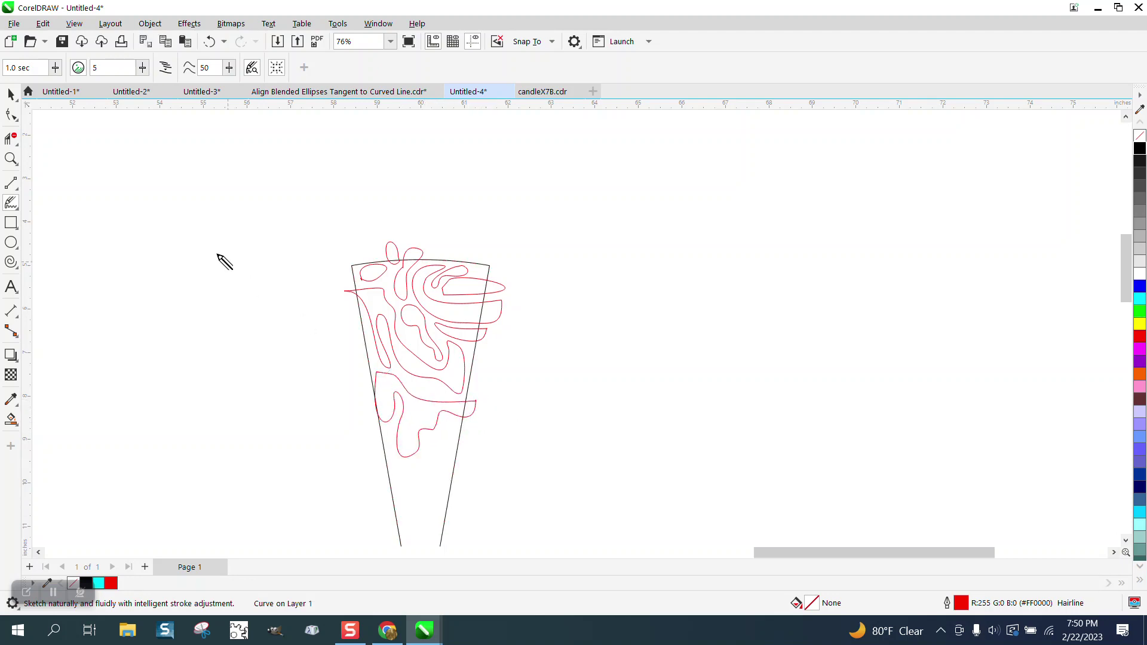
Step: Sketch a wavy curve and nested parallel bands beneath the lower swirls
{"action": "left_click", "coordinate": [558, 493]}
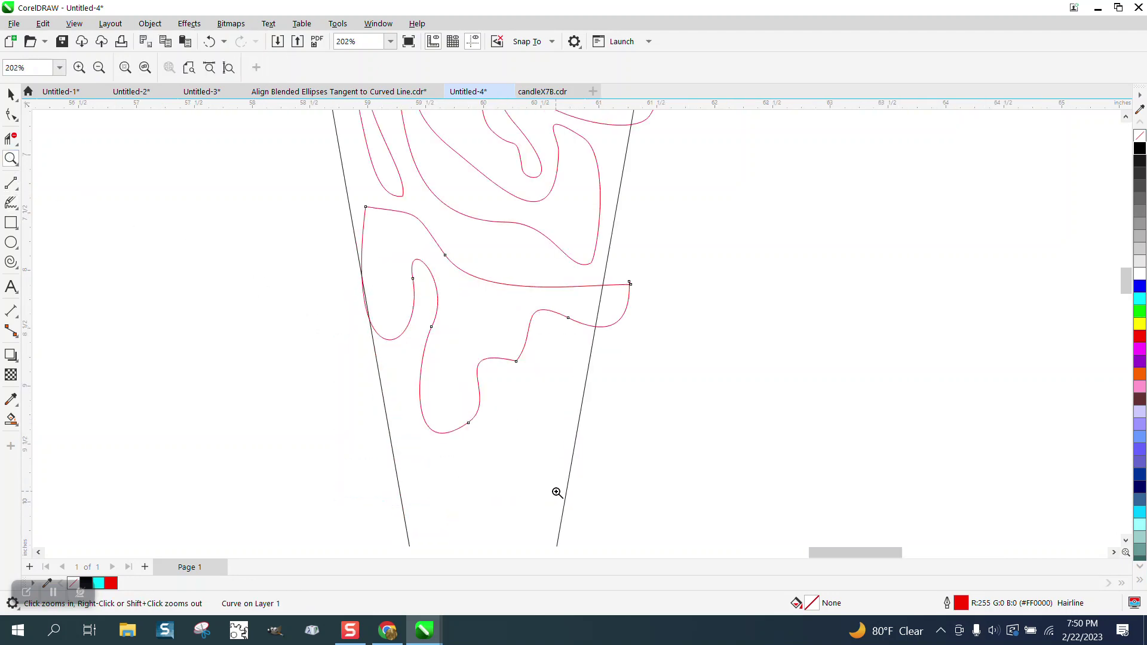
{"action": "left_click", "coordinate": [12, 201]}
{"action": "mouse_move", "coordinate": [604, 347]}
{"action": "left_mouse_down"}
{"action": "mouse_move", "coordinate": [547, 330]}
{"action": "mouse_move", "coordinate": [526, 373]}
{"action": "mouse_move", "coordinate": [504, 377]}
{"action": "mouse_move", "coordinate": [495, 427]}
{"action": "mouse_move", "coordinate": [467, 442]}
{"action": "mouse_move", "coordinate": [415, 427]}
{"action": "mouse_move", "coordinate": [392, 368]}
{"action": "left_mouse_up"}
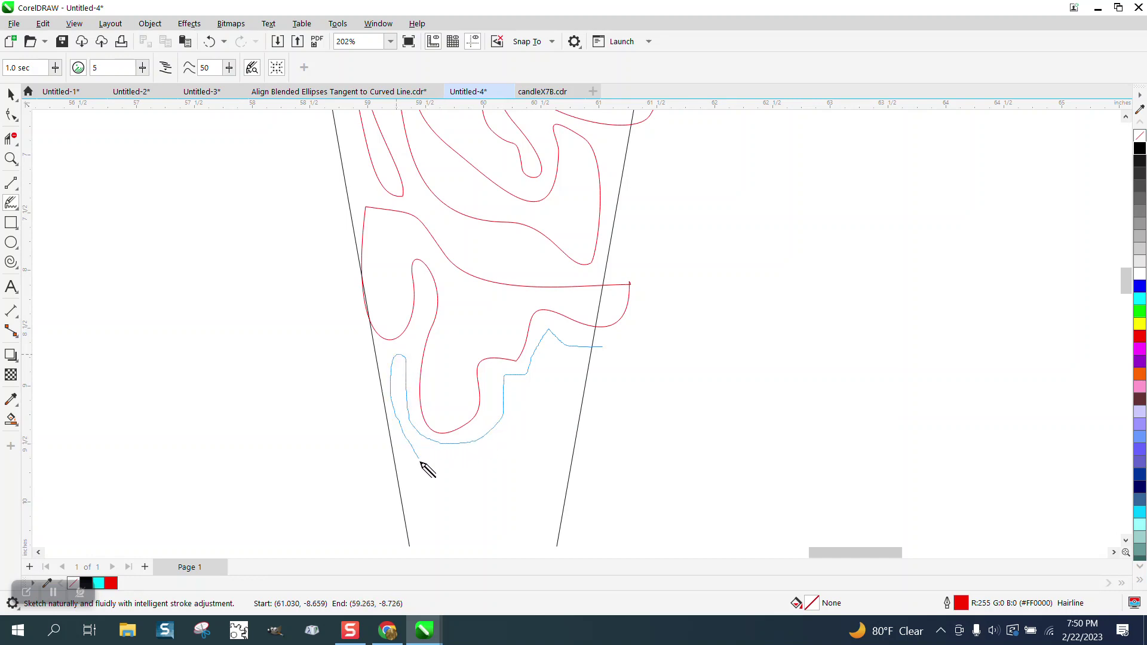
{"action": "mouse_move", "coordinate": [421, 462]}
{"action": "left_mouse_down"}
{"action": "mouse_move", "coordinate": [468, 472]}
{"action": "mouse_move", "coordinate": [517, 431]}
{"action": "mouse_move", "coordinate": [544, 379]}
{"action": "mouse_move", "coordinate": [604, 354]}
{"action": "left_mouse_up"}
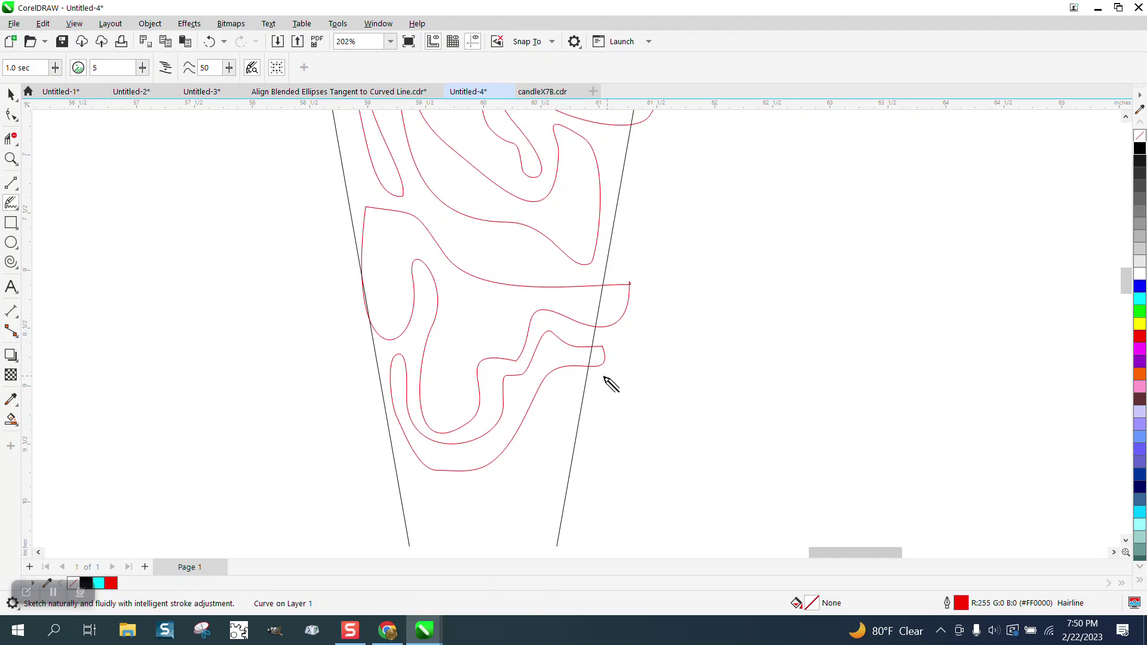
{"action": "mouse_move", "coordinate": [607, 377]}
{"action": "left_mouse_down"}
{"action": "mouse_move", "coordinate": [558, 382]}
{"action": "mouse_move", "coordinate": [538, 449]}
{"action": "mouse_move", "coordinate": [509, 484]}
{"action": "mouse_move", "coordinate": [472, 495]}
{"action": "mouse_move", "coordinate": [429, 488]}
{"action": "mouse_move", "coordinate": [404, 460]}
{"action": "mouse_move", "coordinate": [397, 474]}
{"action": "mouse_move", "coordinate": [433, 510]}
{"action": "mouse_move", "coordinate": [516, 515]}
{"action": "mouse_move", "coordinate": [563, 468]}
{"action": "mouse_move", "coordinate": [579, 388]}
{"action": "mouse_move", "coordinate": [605, 377]}
{"action": "left_mouse_up"}
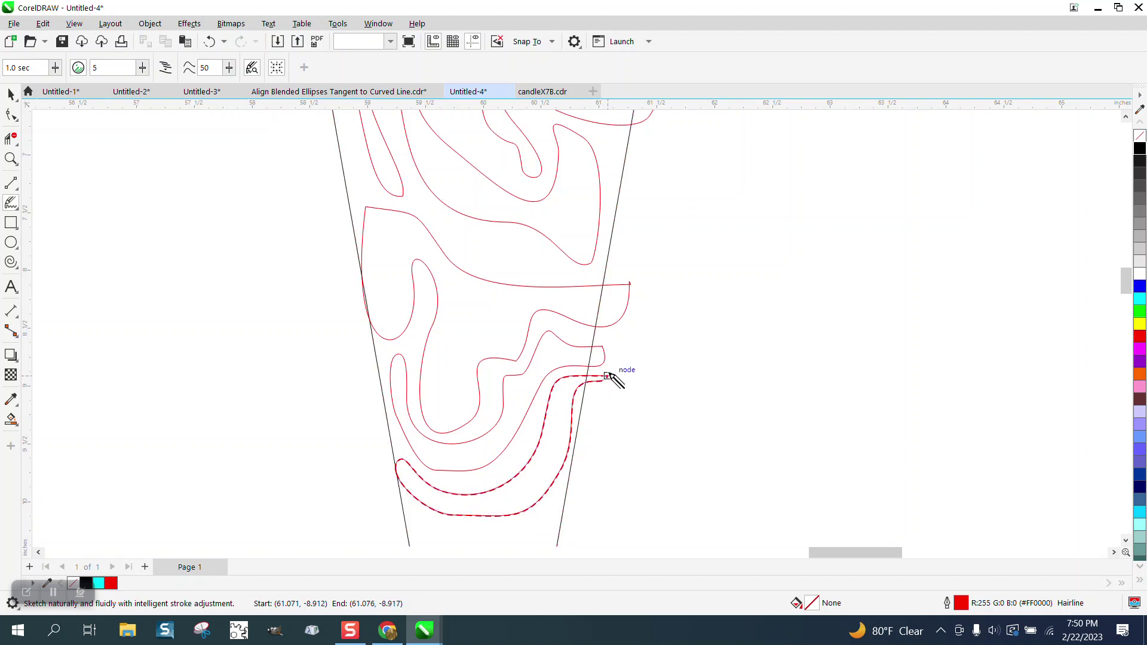
{"action": "scroll", "coordinate": [550, 413], "scroll_direction": "down", "scroll_amount": 4}
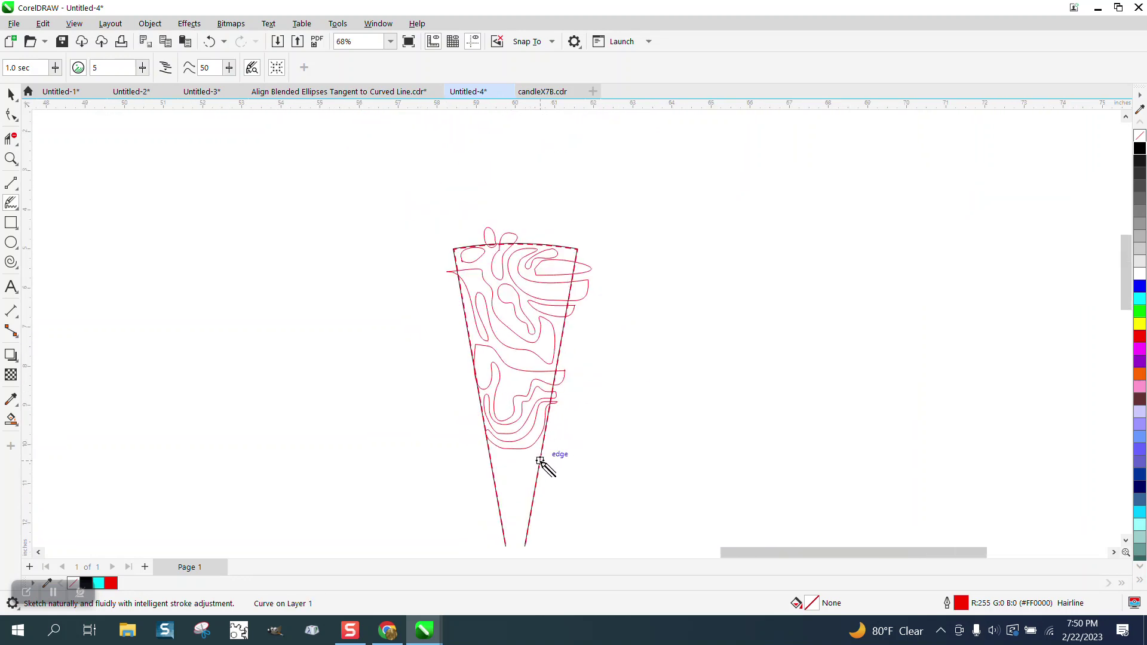
Step: Zoom onto the wedge's lower part and sketch swirl strokes below the red curves
{"action": "left_click", "coordinate": [11, 159]}
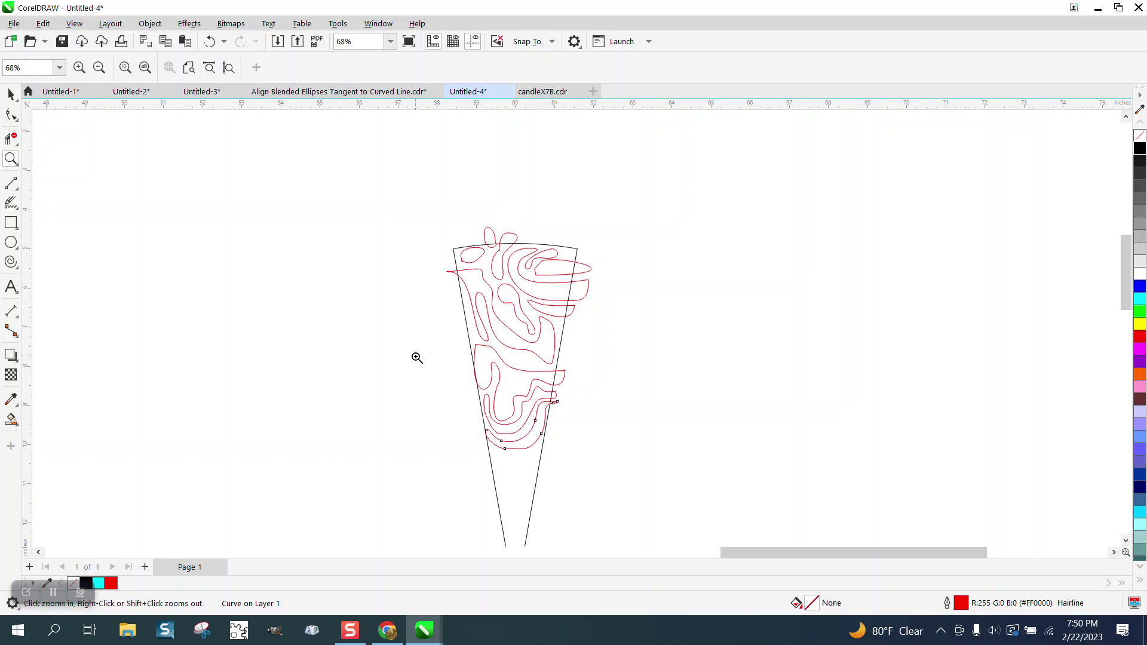
{"action": "scroll", "coordinate": [643, 533], "scroll_direction": "up", "scroll_amount": 2}
{"action": "scroll", "coordinate": [492, 417], "scroll_direction": "down", "scroll_amount": 2}
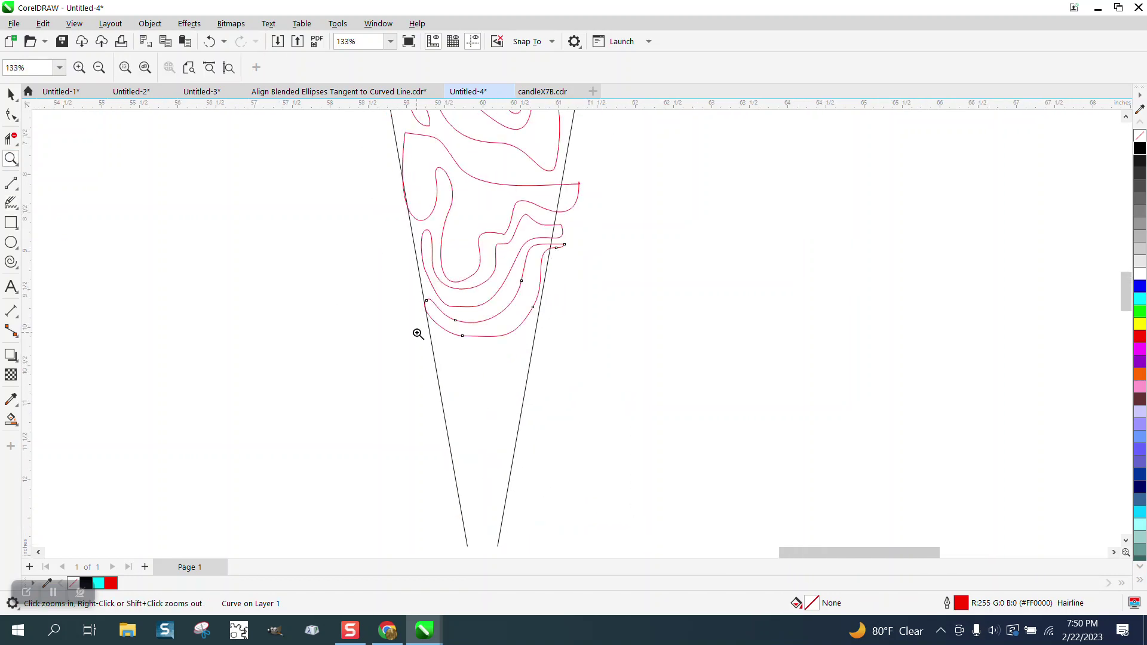
{"action": "left_click_drag", "start_coordinate": [398, 308], "coordinate": [566, 520]}
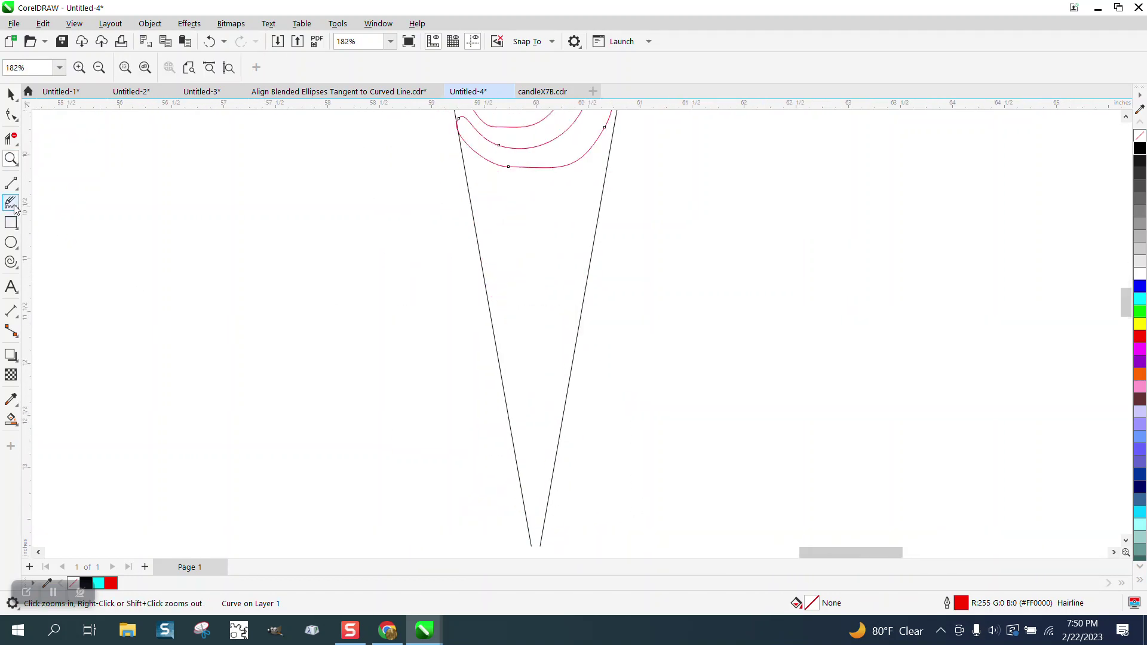
{"action": "left_click", "coordinate": [14, 206]}
{"action": "mouse_move", "coordinate": [549, 184]}
{"action": "left_mouse_down"}
{"action": "mouse_move", "coordinate": [460, 179]}
{"action": "mouse_move", "coordinate": [488, 211]}
{"action": "mouse_move", "coordinate": [584, 201]}
{"action": "mouse_move", "coordinate": [599, 162]}
{"action": "mouse_move", "coordinate": [546, 184]}
{"action": "mouse_move", "coordinate": [588, 214]}
{"action": "mouse_move", "coordinate": [501, 217]}
{"action": "mouse_move", "coordinate": [487, 228]}
{"action": "mouse_move", "coordinate": [550, 247]}
{"action": "mouse_move", "coordinate": [620, 194]}
{"action": "left_mouse_up"}
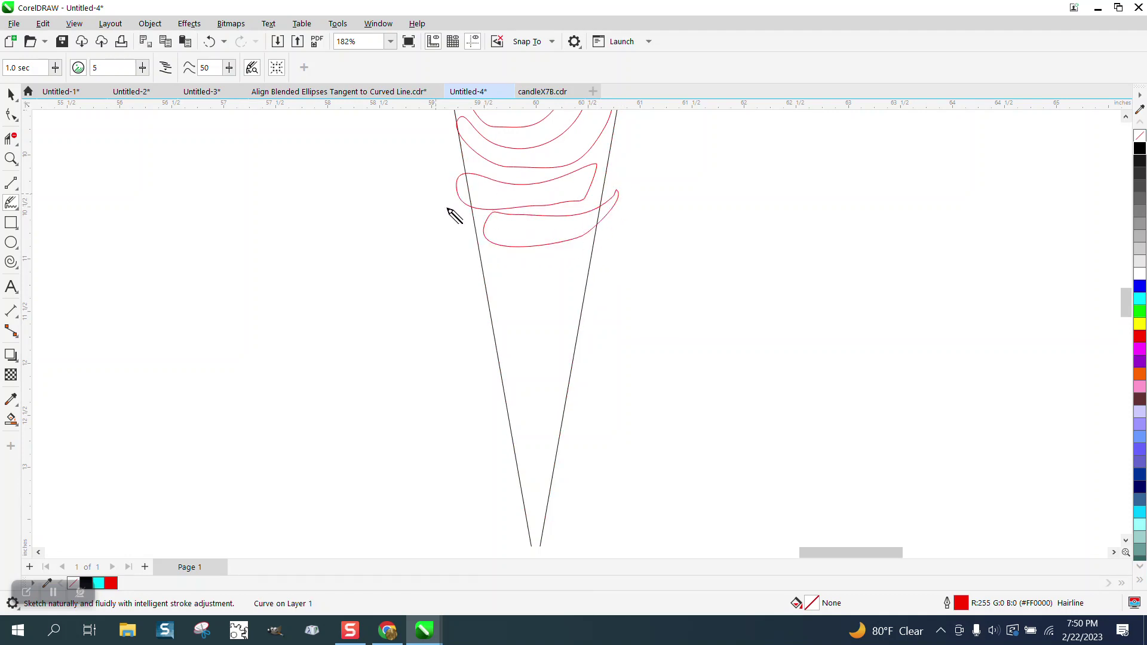
{"action": "mouse_move", "coordinate": [466, 258]}
{"action": "left_mouse_down"}
{"action": "mouse_move", "coordinate": [569, 249]}
{"action": "mouse_move", "coordinate": [551, 274]}
{"action": "mouse_move", "coordinate": [563, 274]}
{"action": "mouse_move", "coordinate": [581, 250]}
{"action": "mouse_move", "coordinate": [558, 374]}
{"action": "mouse_move", "coordinate": [557, 286]}
{"action": "mouse_move", "coordinate": [539, 284]}
{"action": "mouse_move", "coordinate": [535, 267]}
{"action": "mouse_move", "coordinate": [530, 292]}
{"action": "mouse_move", "coordinate": [541, 309]}
{"action": "mouse_move", "coordinate": [535, 354]}
{"action": "mouse_move", "coordinate": [556, 390]}
{"action": "mouse_move", "coordinate": [548, 411]}
{"action": "mouse_move", "coordinate": [515, 275]}
{"action": "mouse_move", "coordinate": [463, 255]}
{"action": "mouse_move", "coordinate": [494, 293]}
{"action": "mouse_move", "coordinate": [535, 475]}
{"action": "mouse_move", "coordinate": [540, 417]}
{"action": "mouse_move", "coordinate": [511, 367]}
{"action": "mouse_move", "coordinate": [495, 276]}
{"action": "mouse_move", "coordinate": [512, 303]}
{"action": "mouse_move", "coordinate": [494, 300]}
{"action": "mouse_move", "coordinate": [487, 264]}
{"action": "left_mouse_up"}
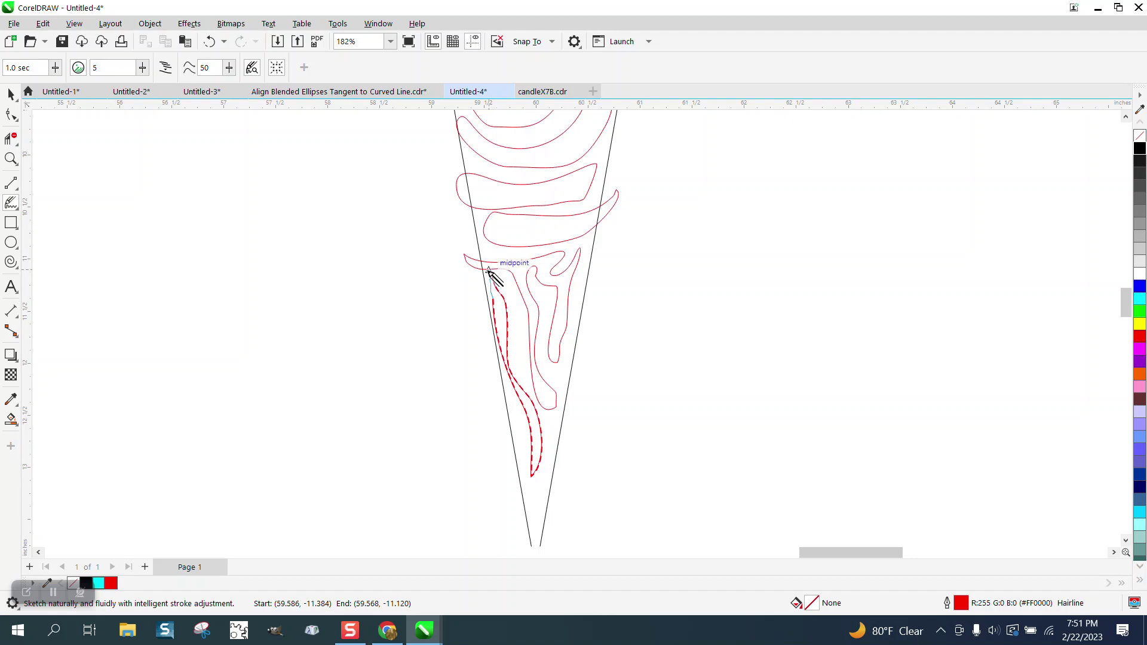
Step: Sketch curves along both inner sides toward the tip, deleting one rough stroke
{"action": "left_click_drag", "start_coordinate": [529, 333], "coordinate": [490, 273]}
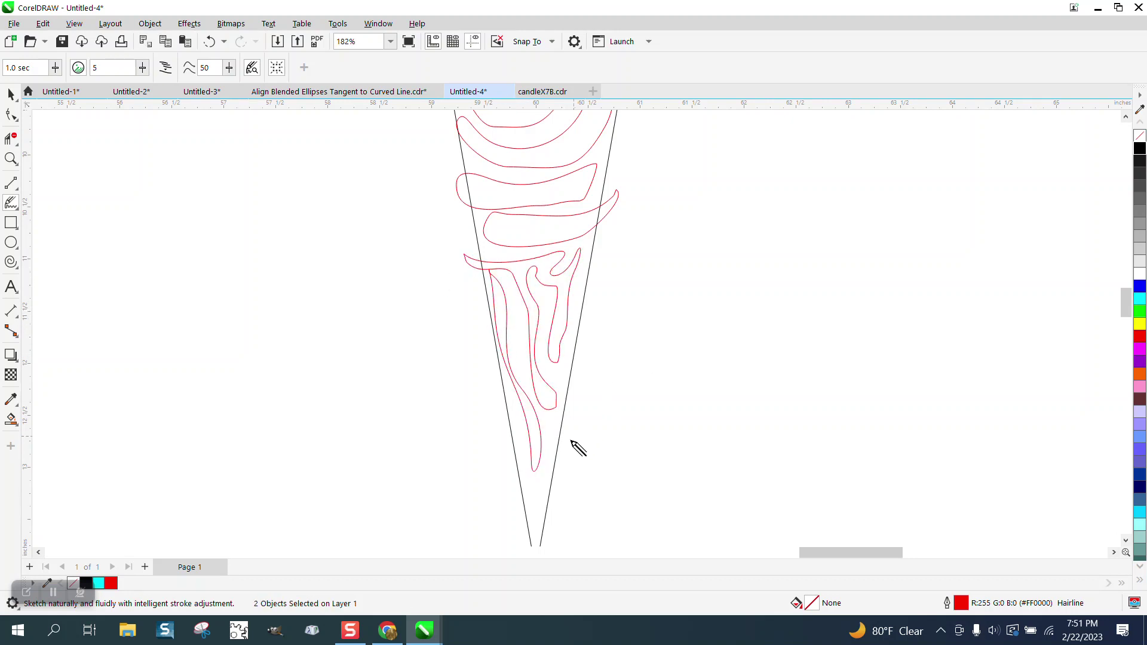
{"action": "mouse_move", "coordinate": [554, 426]}
{"action": "left_mouse_down"}
{"action": "mouse_move", "coordinate": [536, 527]}
{"action": "mouse_move", "coordinate": [553, 428]}
{"action": "left_mouse_up"}
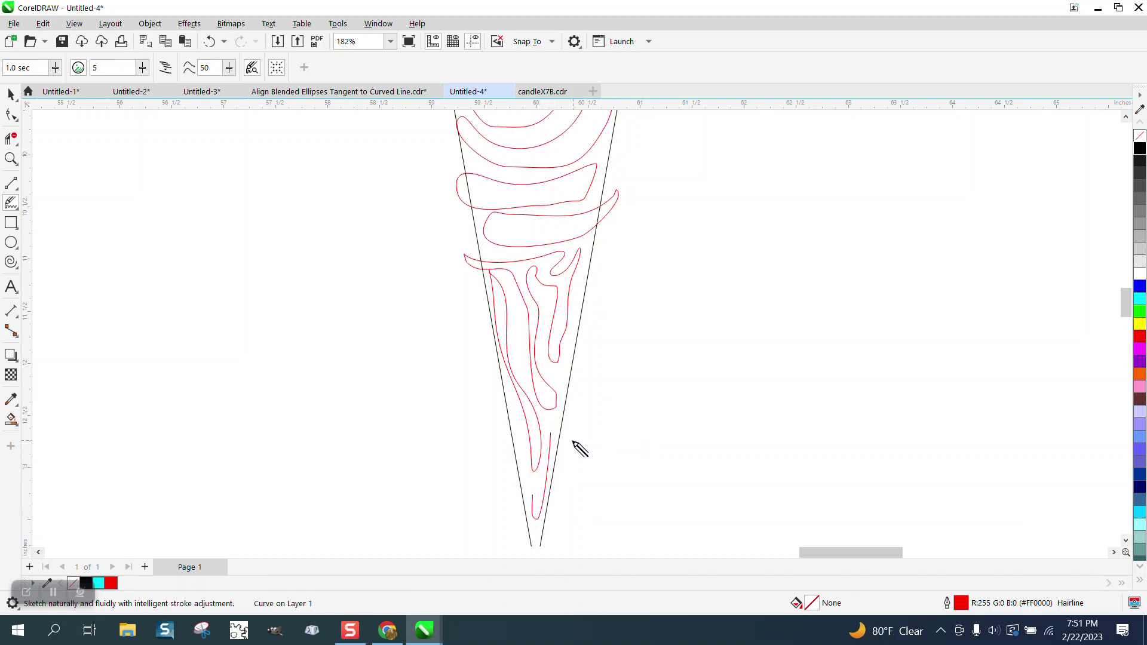
{"action": "left_click_drag", "start_coordinate": [554, 436], "coordinate": [535, 518]}
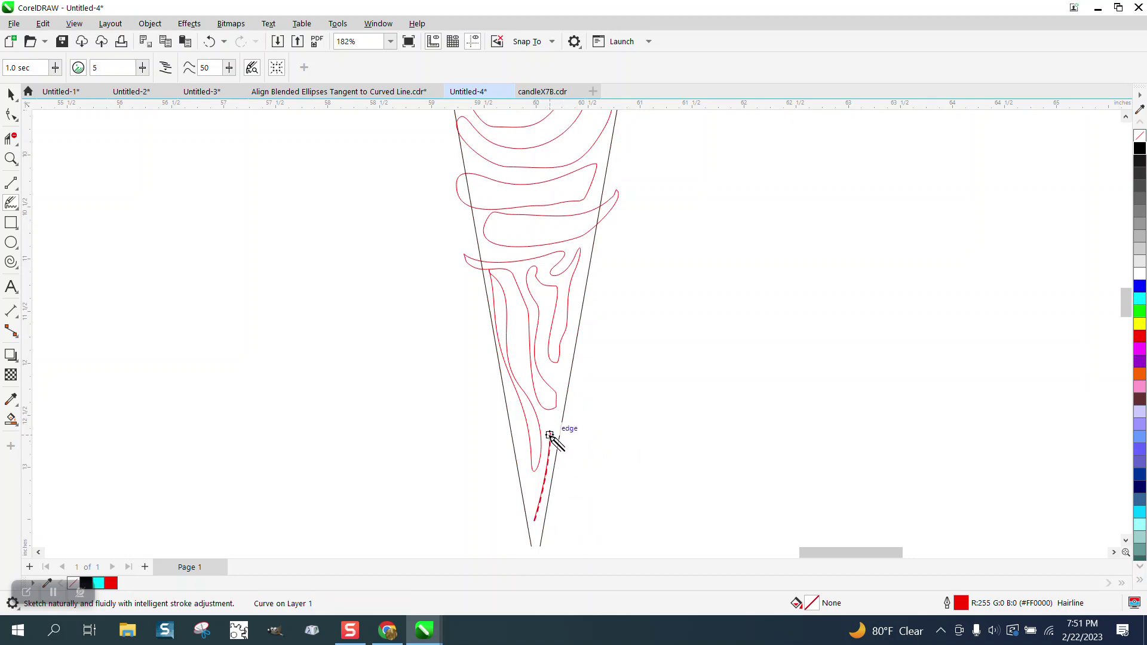
{"action": "key", "text": "Delete"}
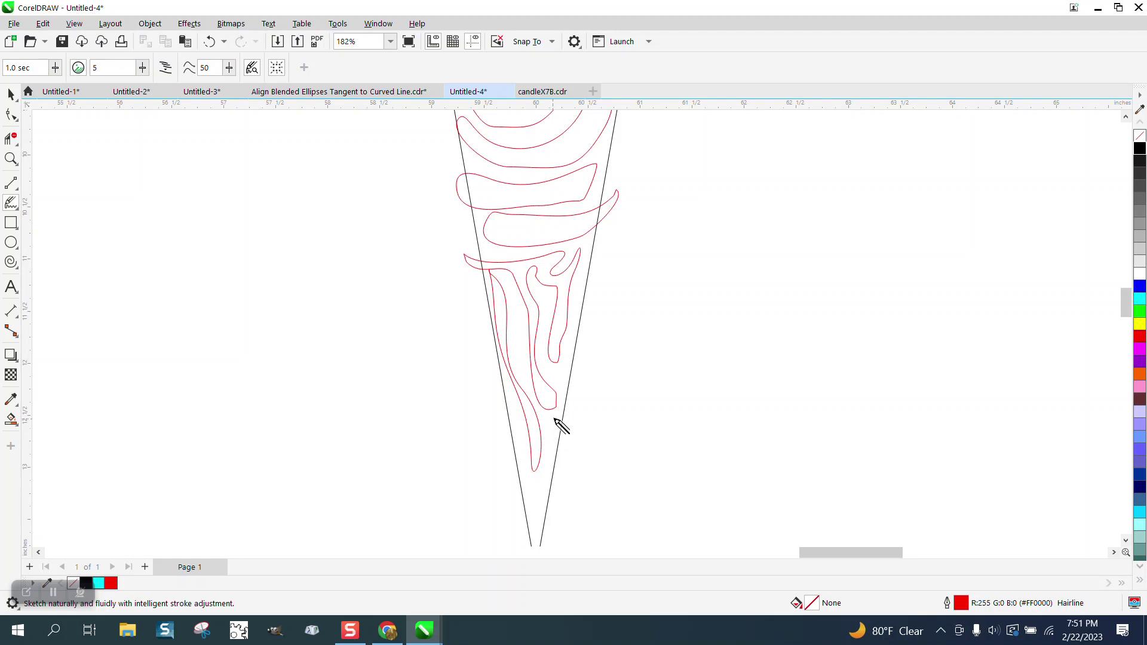
{"action": "mouse_move", "coordinate": [556, 417]}
{"action": "left_mouse_down"}
{"action": "mouse_move", "coordinate": [532, 495]}
{"action": "mouse_move", "coordinate": [541, 497]}
{"action": "mouse_move", "coordinate": [555, 420]}
{"action": "left_mouse_up"}
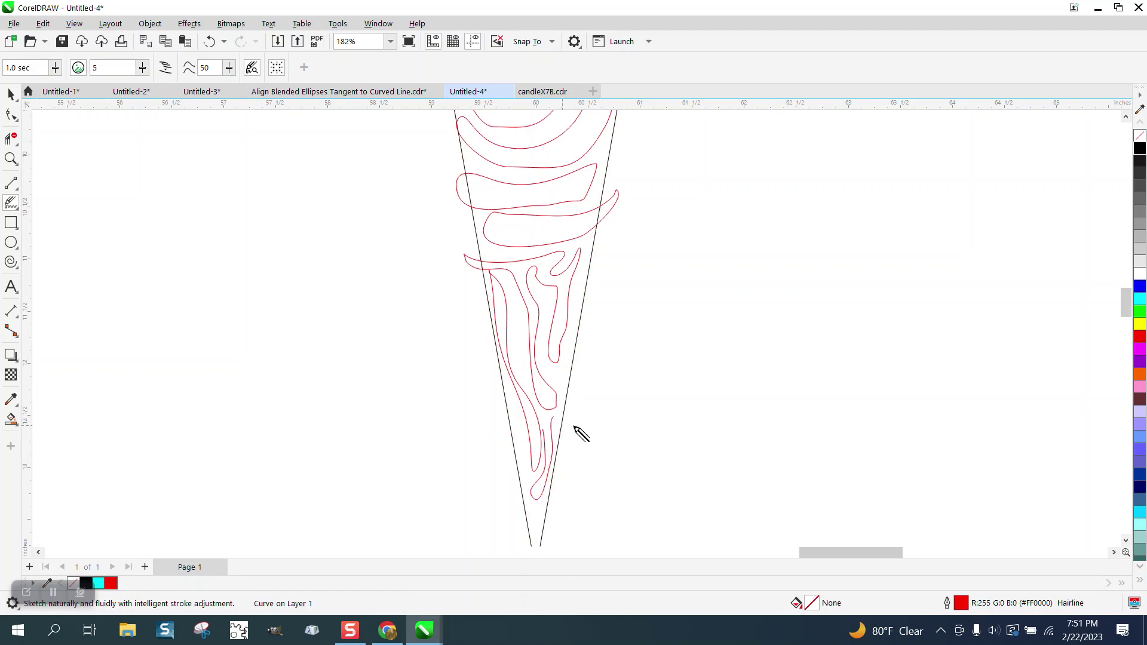
{"action": "left_click", "coordinate": [552, 41]}
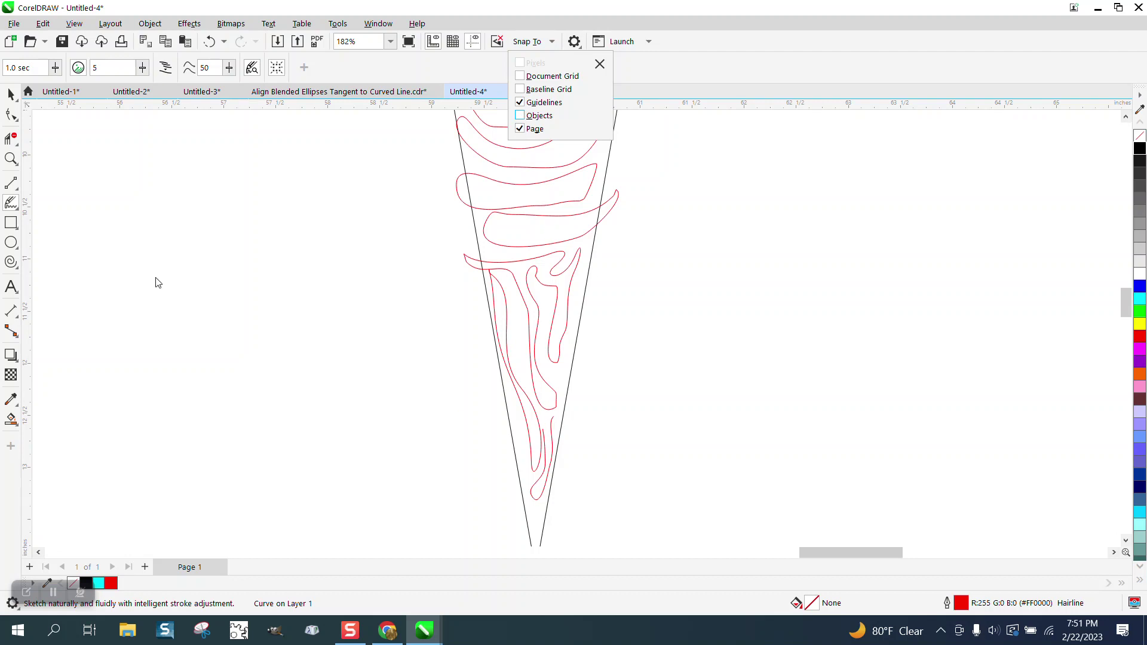
Step: Turn off snapping to objects, undo the lower tail curve and redraw the left inner curve
{"action": "left_click", "coordinate": [391, 281]}
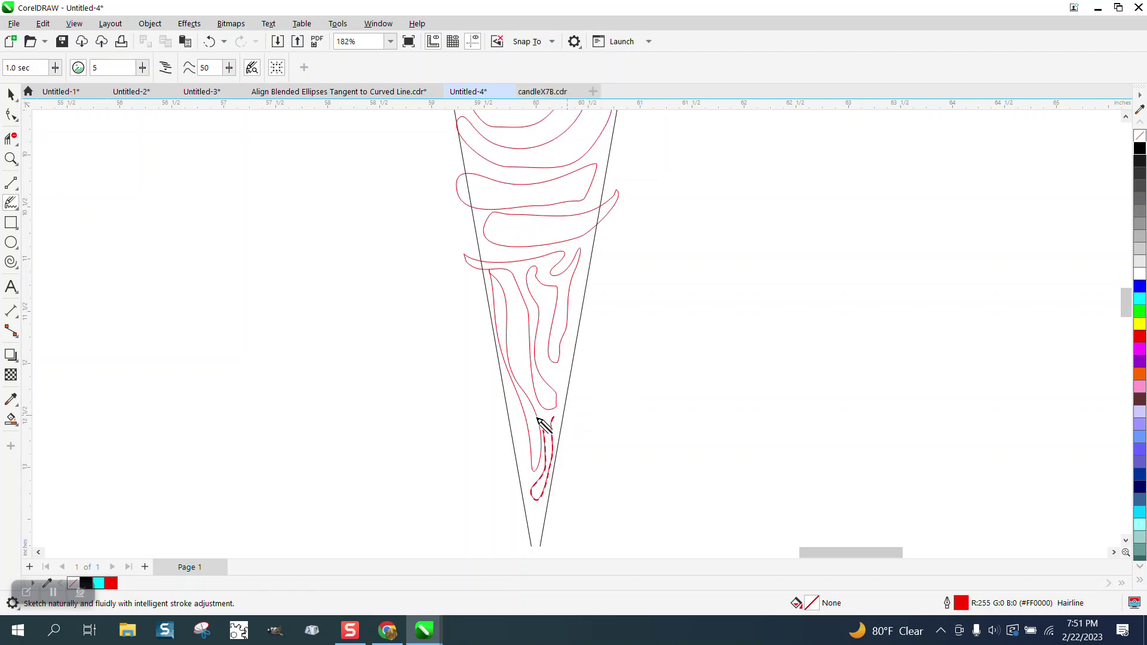
{"action": "left_click", "coordinate": [543, 431]}
{"action": "left_click", "coordinate": [11, 94]}
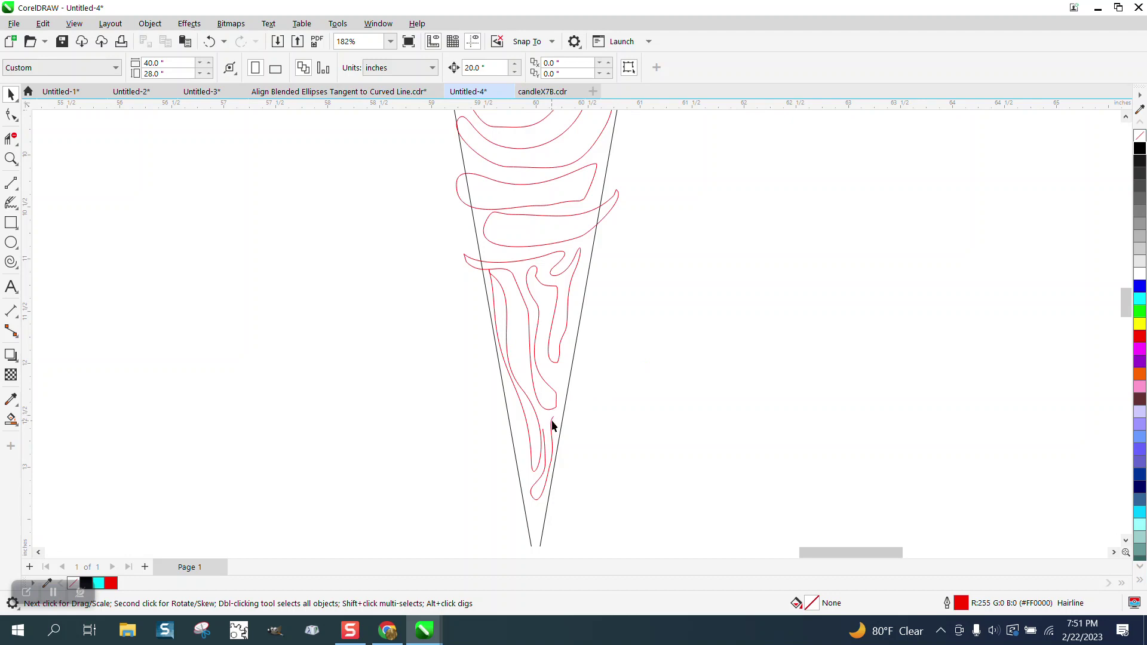
{"action": "key", "text": "ctrl+z"}
{"action": "left_click", "coordinate": [11, 203]}
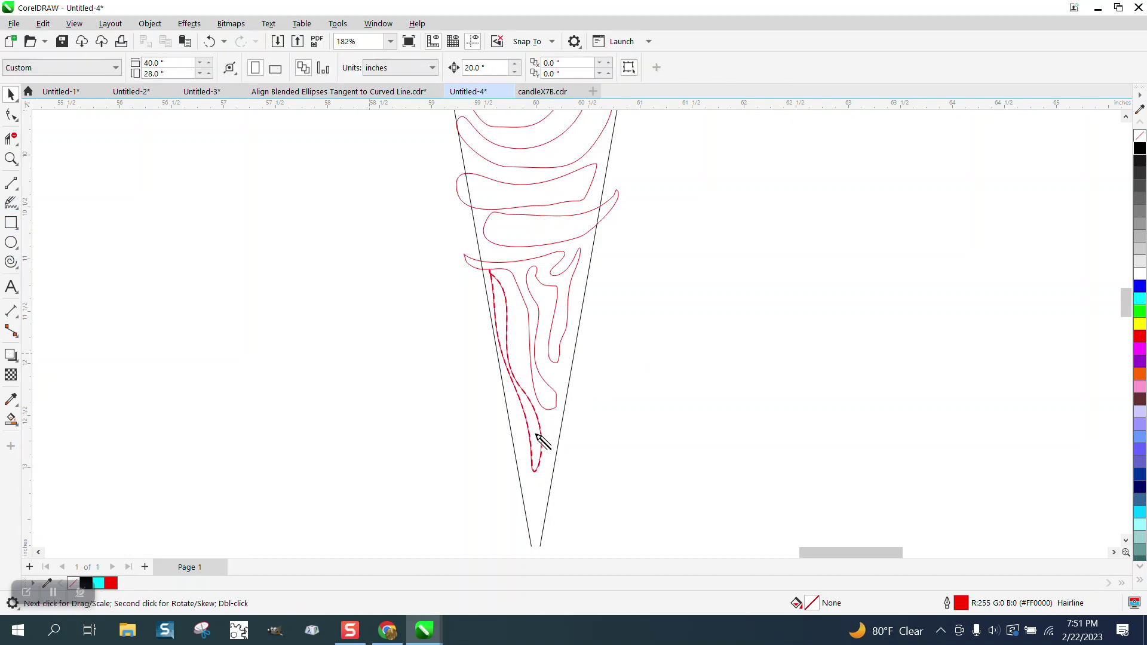
{"action": "mouse_move", "coordinate": [555, 417]}
{"action": "left_mouse_down"}
{"action": "mouse_move", "coordinate": [536, 510]}
{"action": "mouse_move", "coordinate": [551, 420]}
{"action": "left_mouse_up"}
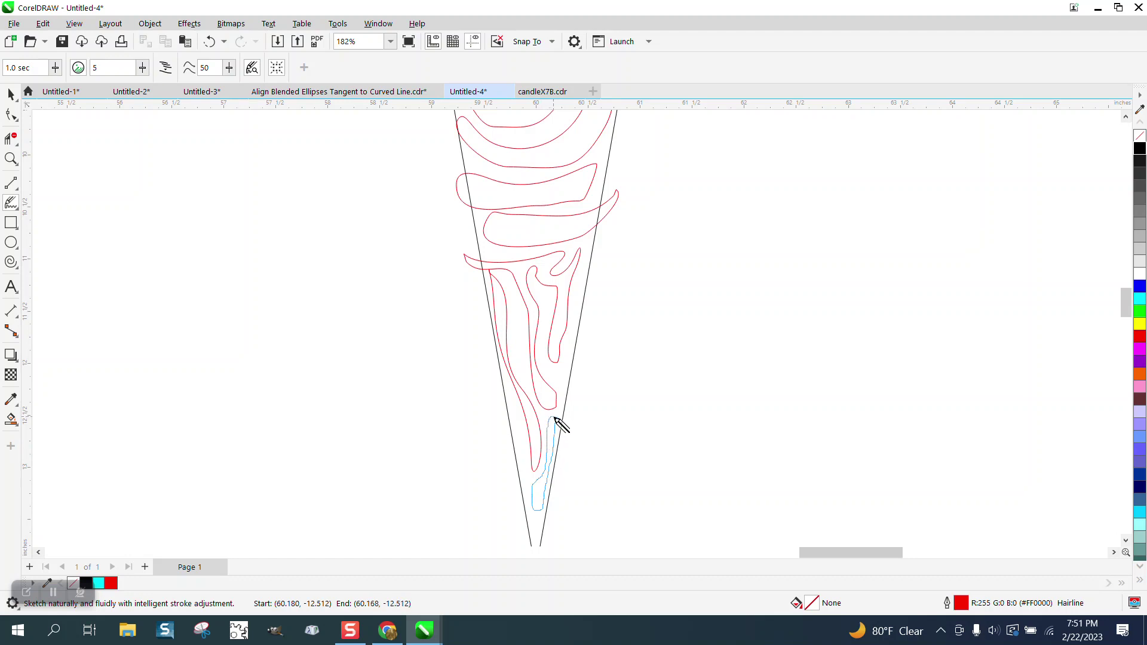
Step: Sketch a small stroke at the wedge tip, then select and delete it
{"action": "scroll", "coordinate": [582, 428], "scroll_direction": "down", "scroll_amount": 1}
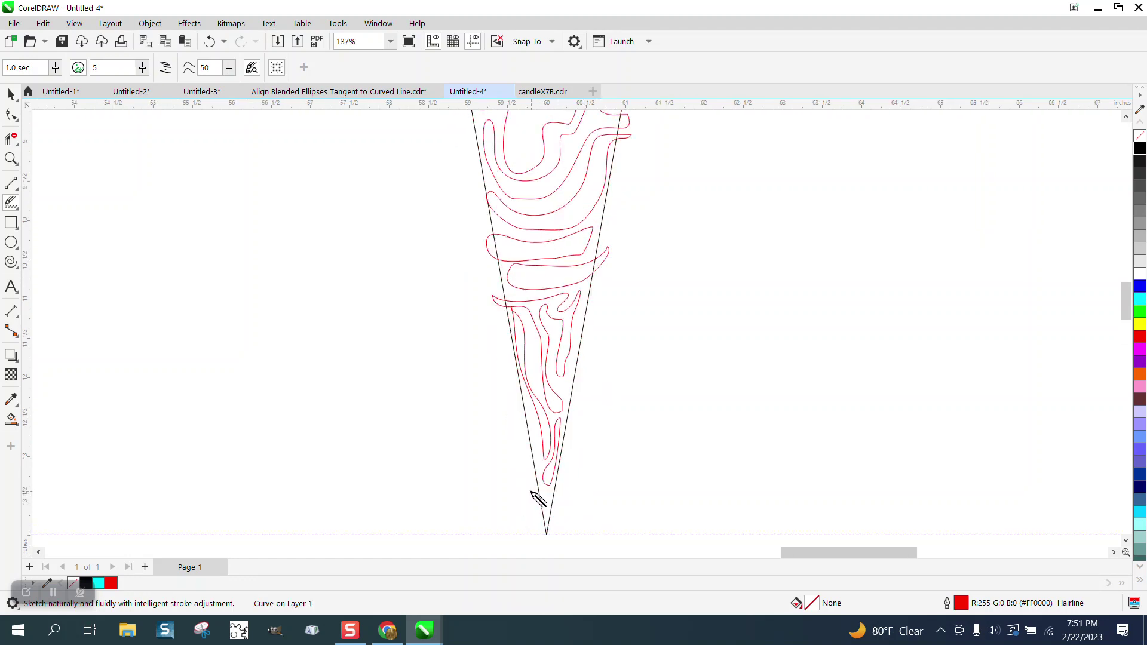
{"action": "mouse_move", "coordinate": [530, 492]}
{"action": "left_mouse_down"}
{"action": "mouse_move", "coordinate": [542, 508]}
{"action": "mouse_move", "coordinate": [531, 488]}
{"action": "left_mouse_up"}
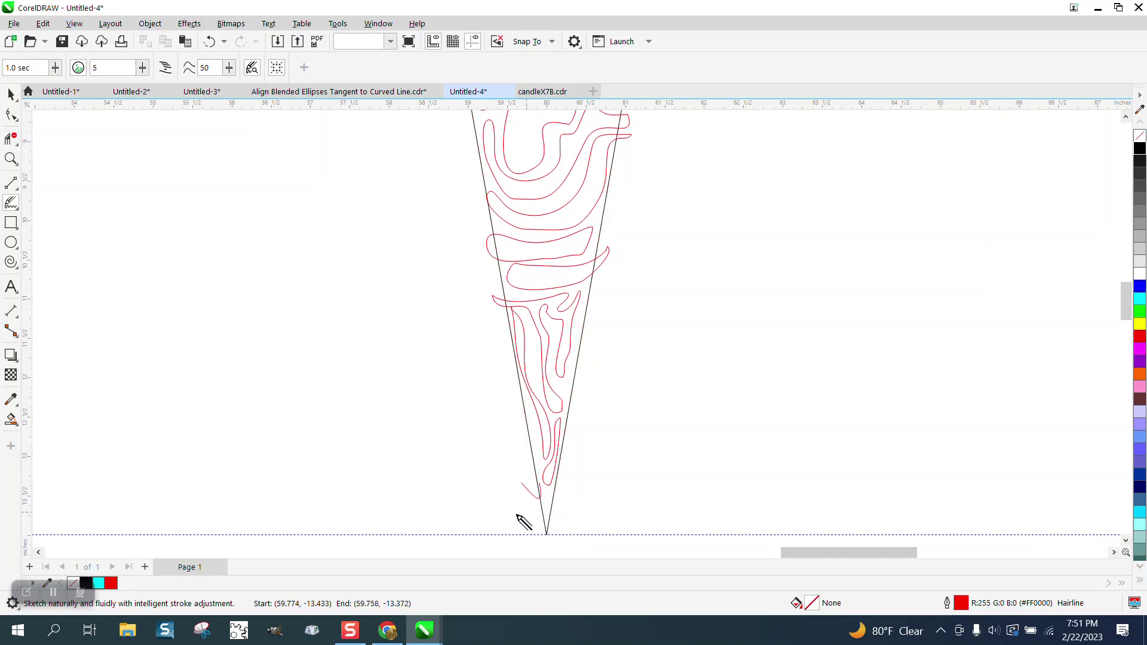
{"action": "key", "text": "Escape"}
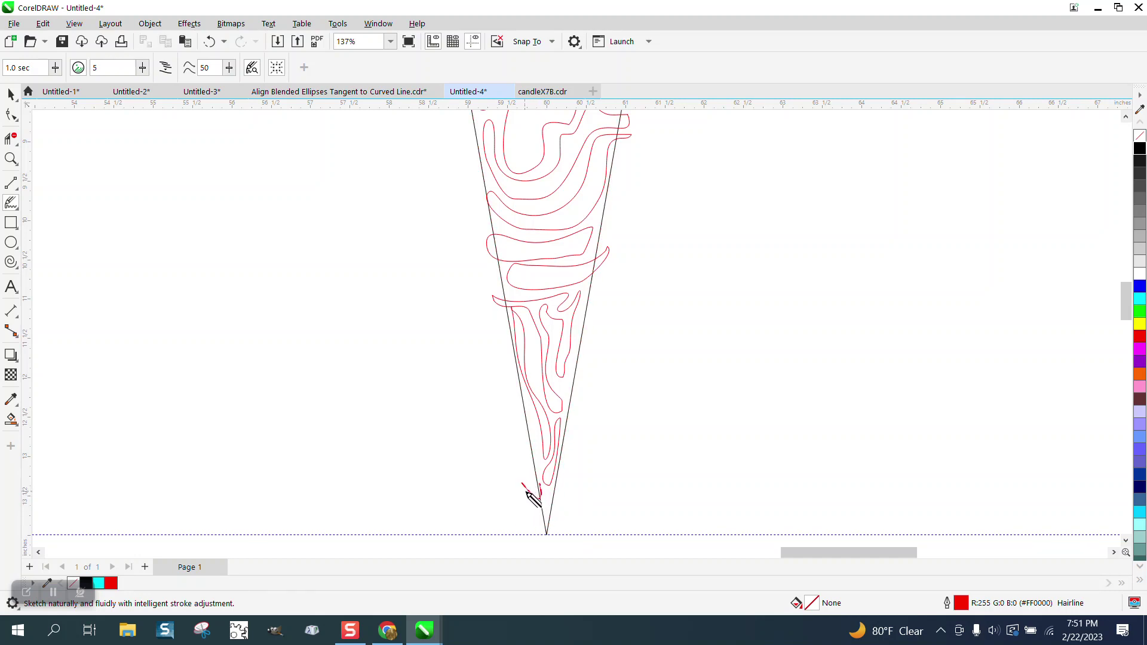
{"action": "left_click", "coordinate": [534, 496]}
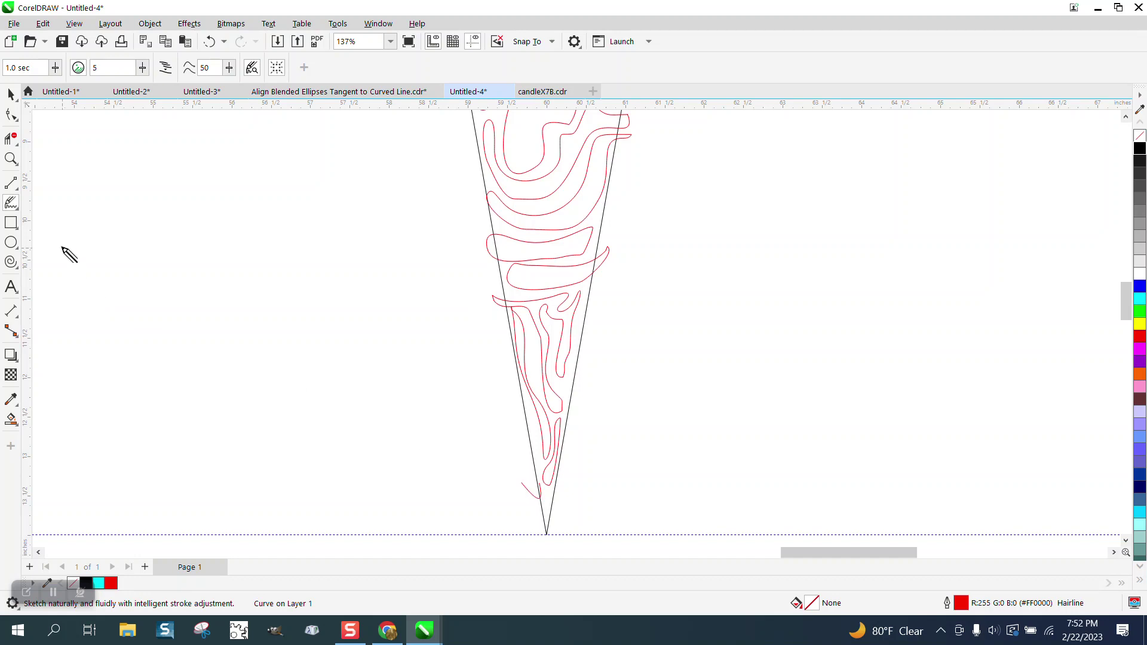
{"action": "key", "text": "space"}
{"action": "key", "text": "Delete"}
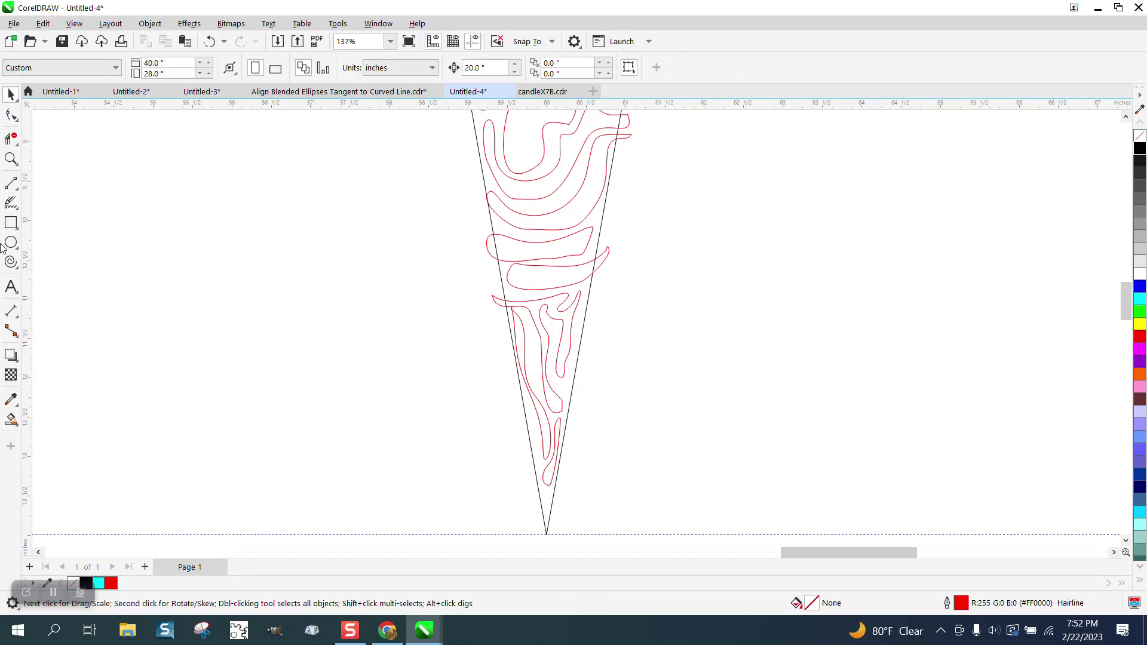
Step: Zoom in on the tip and add a small hooked swirl beside it
{"action": "left_click", "coordinate": [10, 158]}
{"action": "left_click_drag", "start_coordinate": [482, 404], "coordinate": [604, 525]}
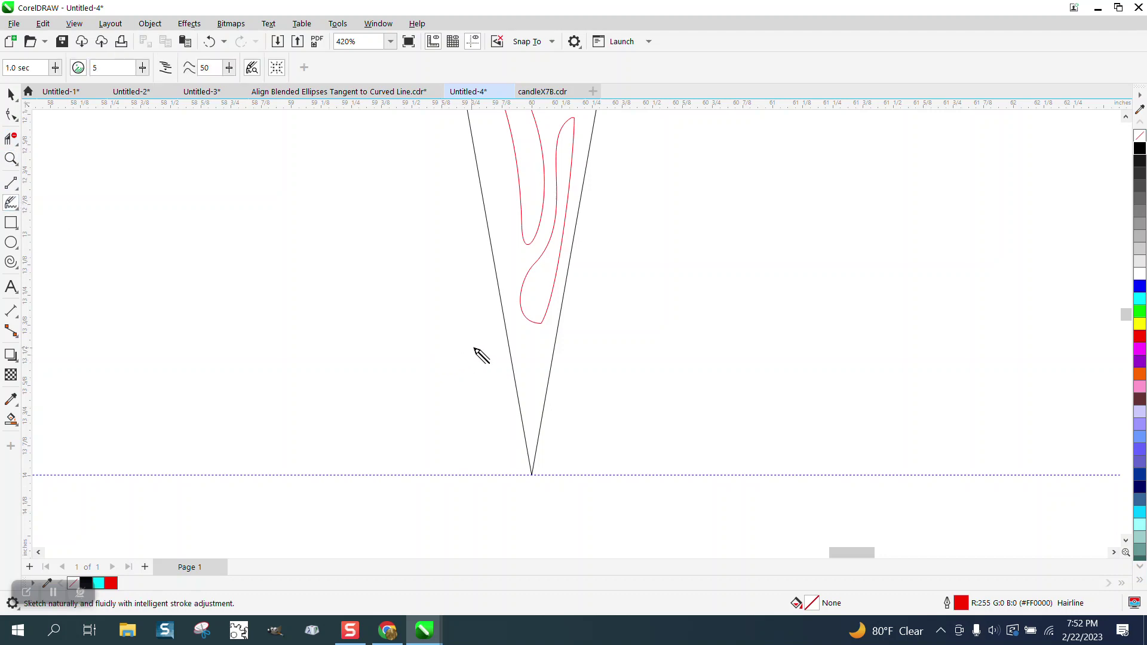
{"action": "mouse_move", "coordinate": [476, 346]}
{"action": "left_mouse_down"}
{"action": "mouse_move", "coordinate": [517, 383]}
{"action": "mouse_move", "coordinate": [537, 383]}
{"action": "mouse_move", "coordinate": [546, 338]}
{"action": "mouse_move", "coordinate": [537, 334]}
{"action": "mouse_move", "coordinate": [527, 370]}
{"action": "mouse_move", "coordinate": [471, 350]}
{"action": "left_mouse_up"}
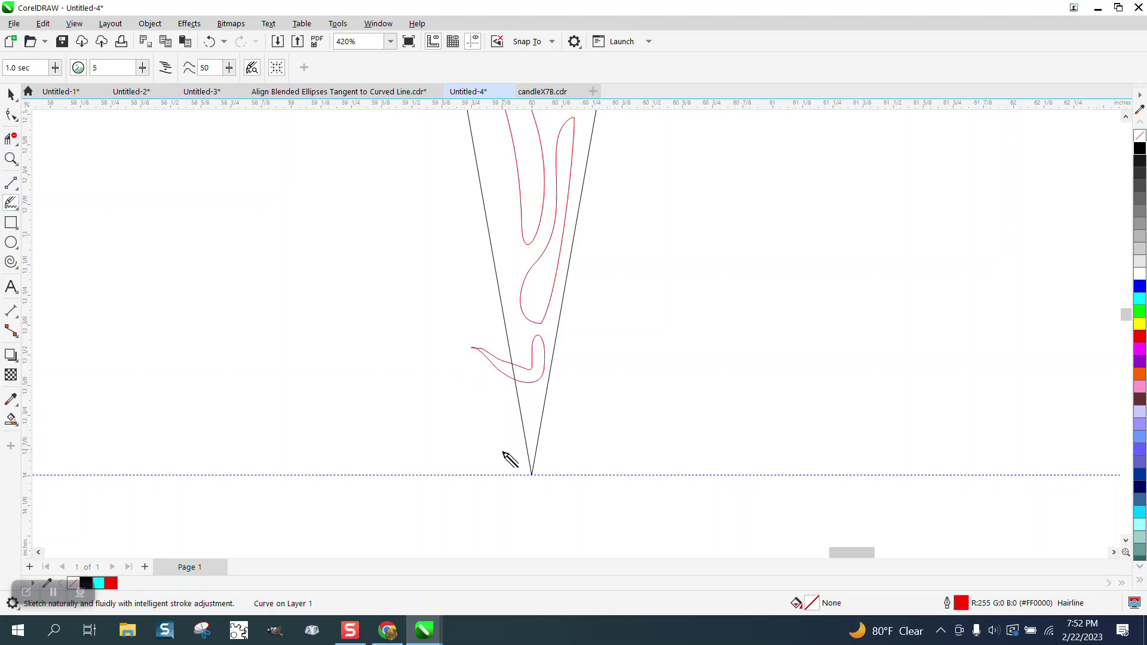
{"action": "scroll", "coordinate": [505, 459], "scroll_direction": "down", "scroll_amount": 5}
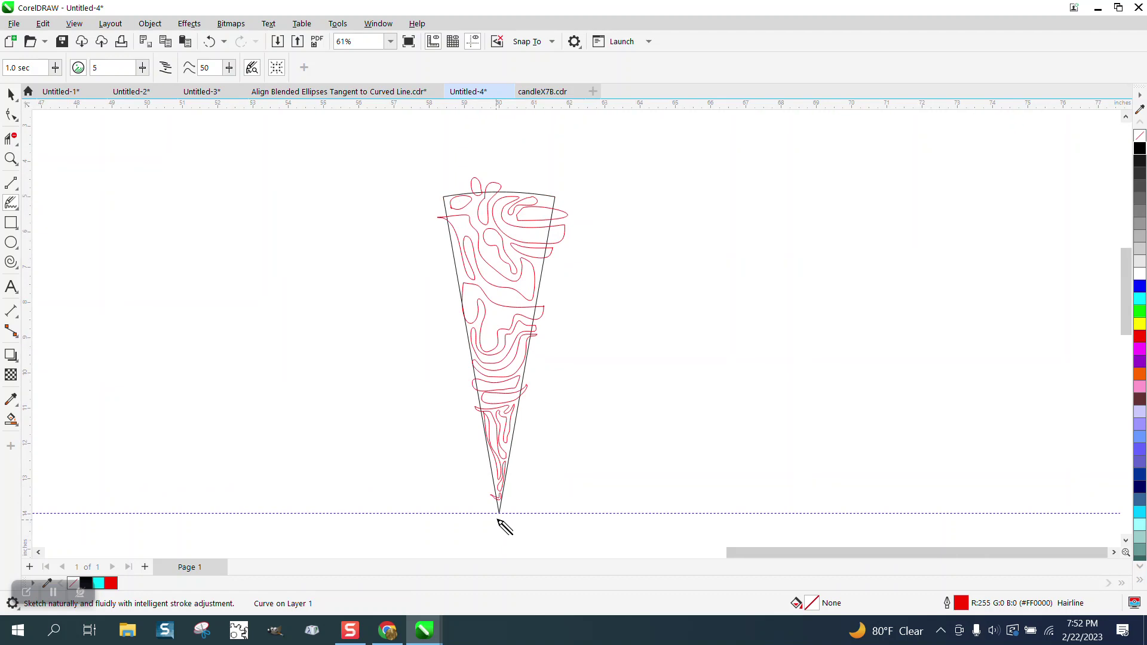
{"action": "left_click", "coordinate": [9, 160]}
Step: Zoom onto the spiky curve near the top and delete its spike nodes with the Shape tool
{"action": "left_click_drag", "start_coordinate": [605, 363], "coordinate": [606, 362]}
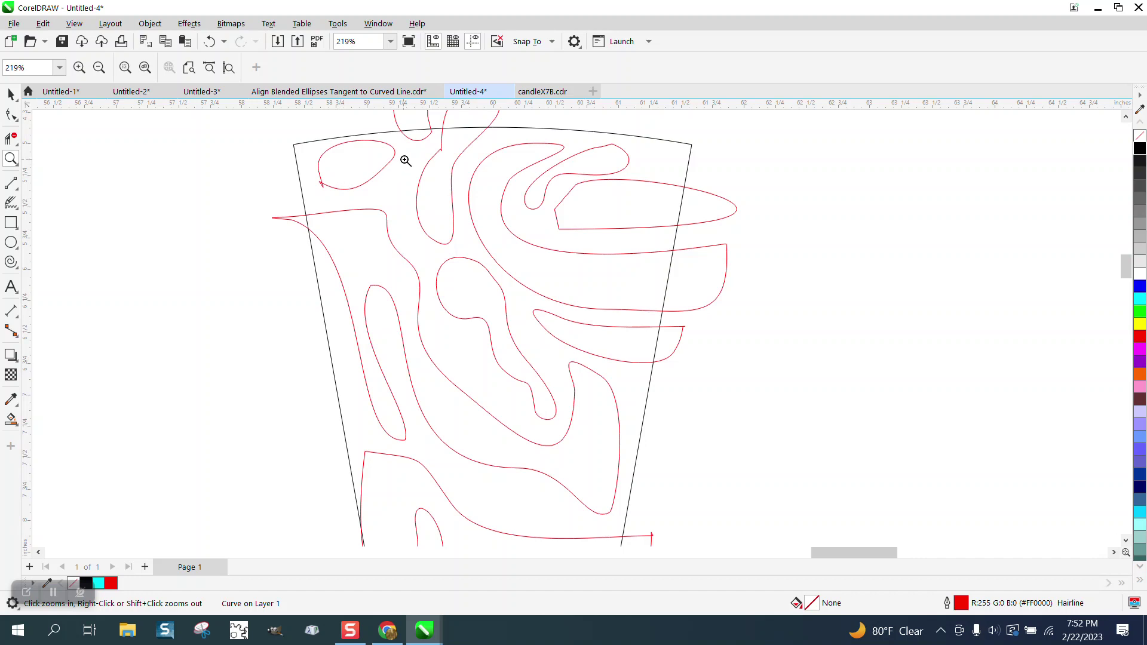
{"action": "left_click_drag", "start_coordinate": [414, 142], "coordinate": [487, 196]}
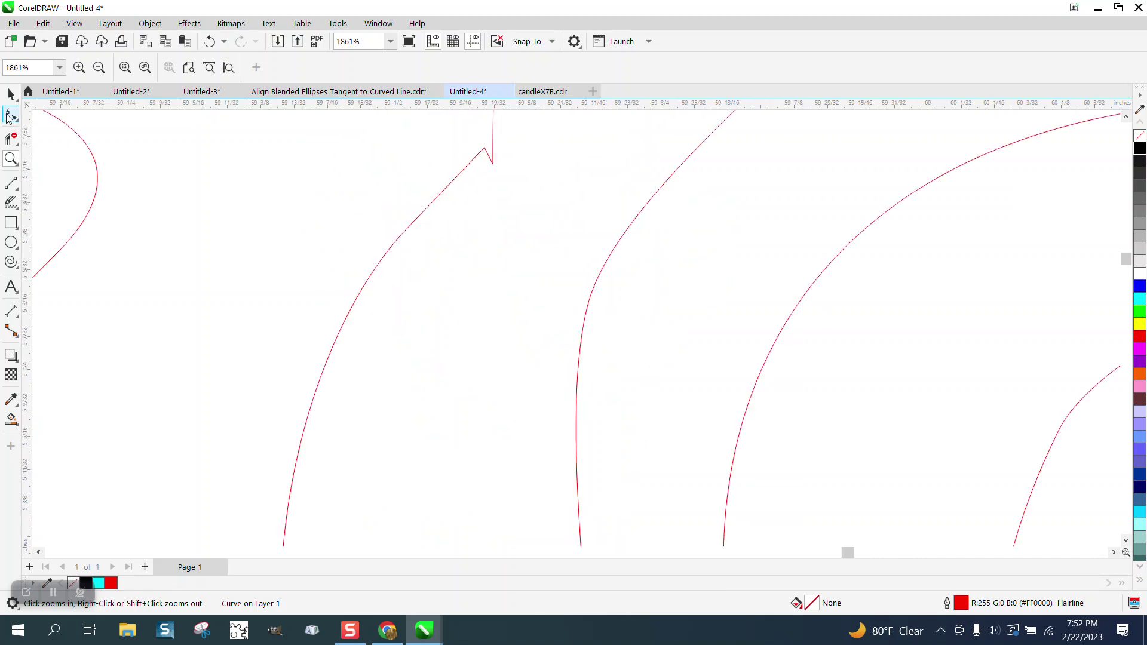
{"action": "left_click", "coordinate": [9, 115]}
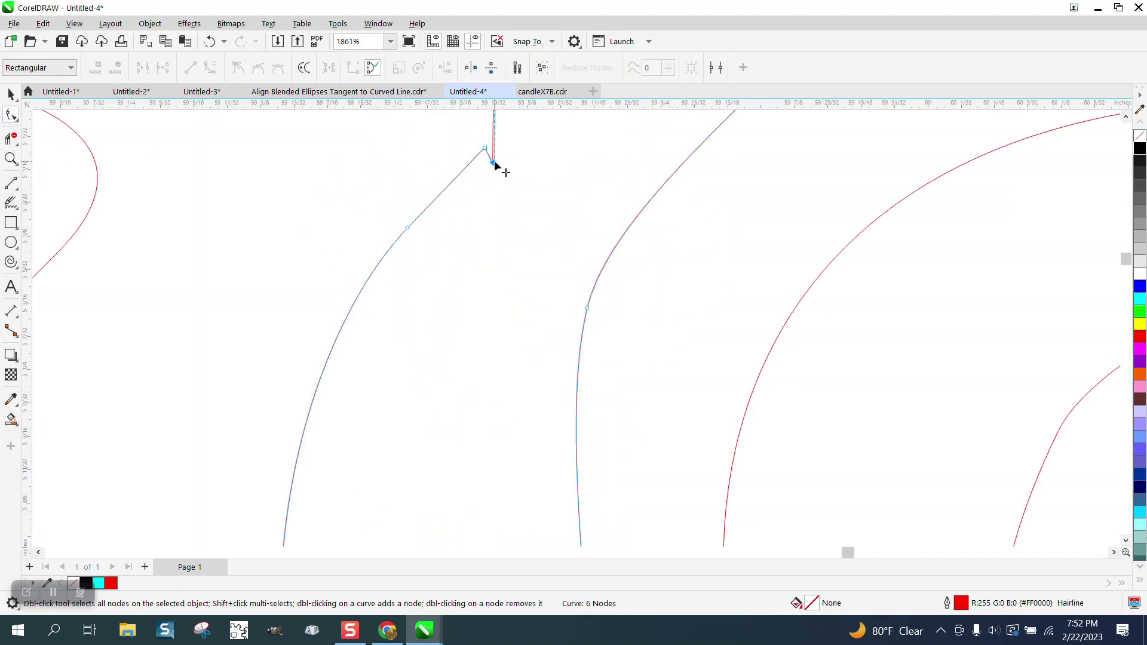
{"action": "double_click", "coordinate": [493, 163]}
{"action": "key", "text": "Delete"}
Step: Delete the top node of the hook curve
{"action": "scroll", "coordinate": [410, 350], "scroll_direction": "down", "scroll_amount": 5}
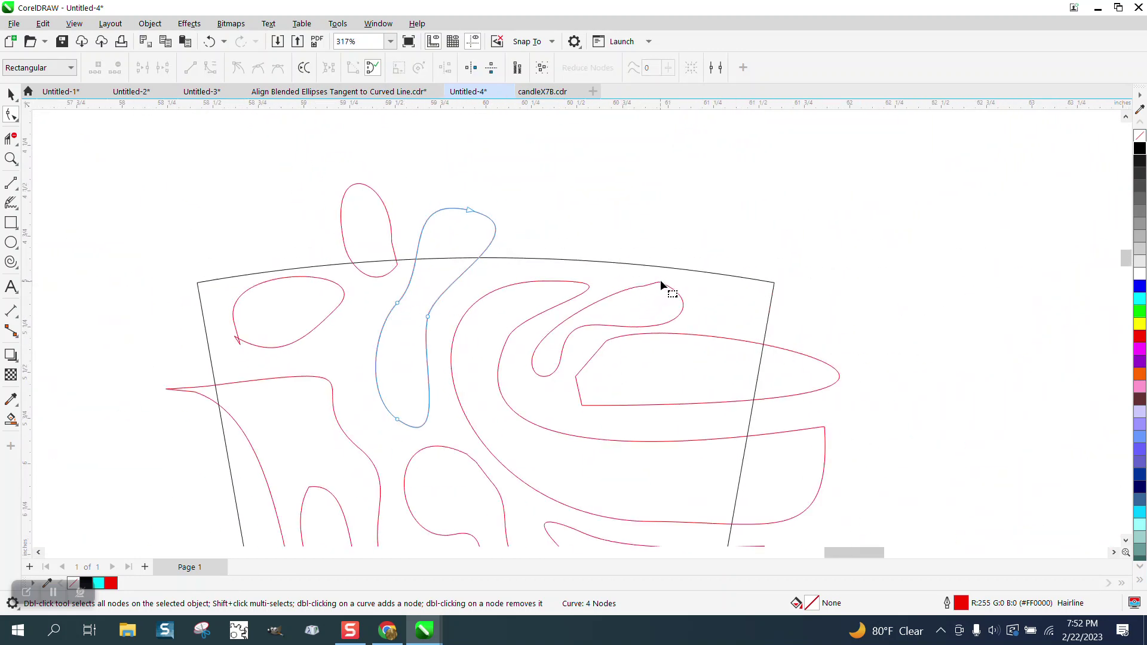
{"action": "left_click", "coordinate": [661, 280]}
{"action": "left_click", "coordinate": [660, 284]}
{"action": "left_click", "coordinate": [660, 282]}
{"action": "key", "text": "Delete"}
Step: Delete the lens curve's bottom-left node to smooth it, then return to the Pick tool
{"action": "scroll", "coordinate": [707, 305], "scroll_direction": "down", "scroll_amount": 2}
{"action": "left_click", "coordinate": [598, 348]}
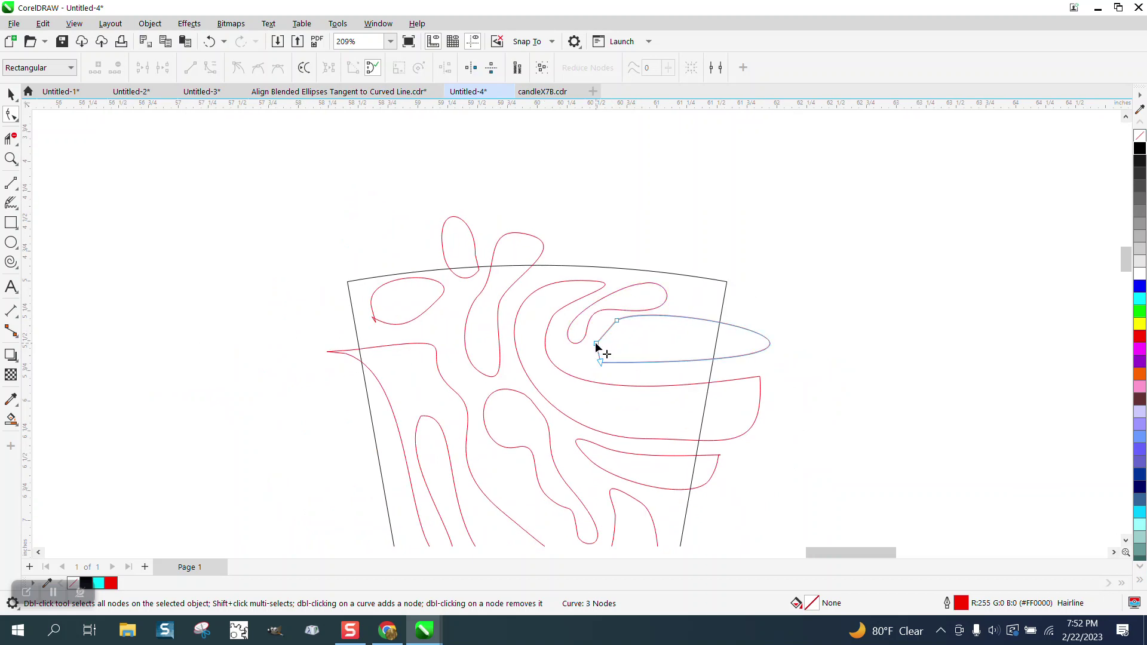
{"action": "left_click", "coordinate": [602, 362]}
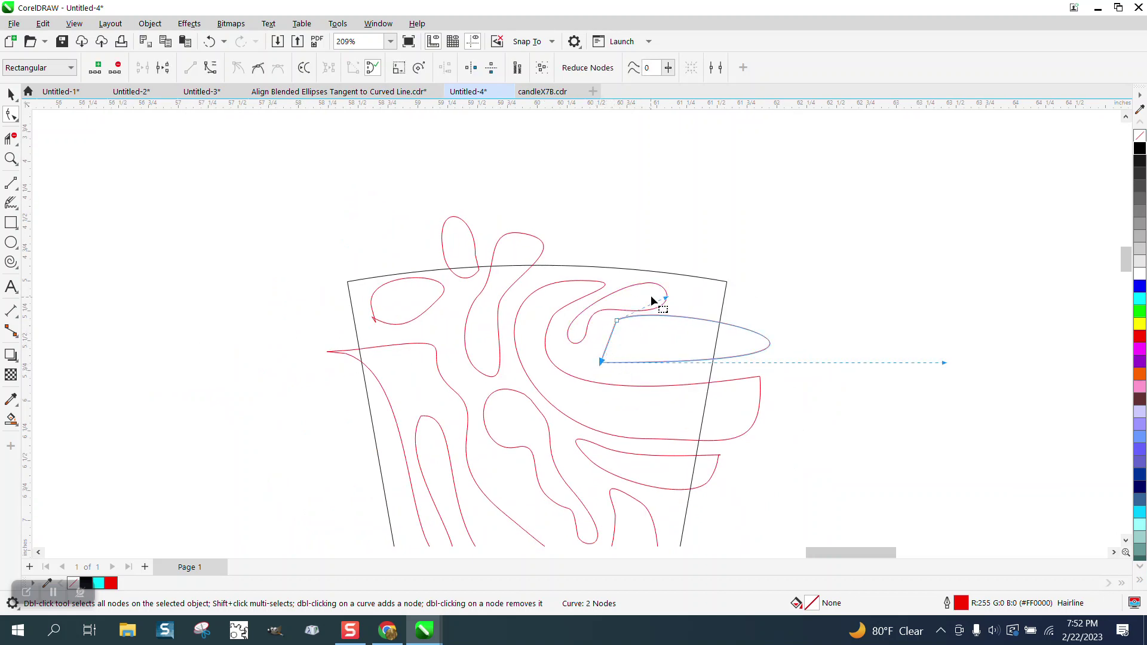
{"action": "key", "text": "Delete"}
{"action": "scroll", "coordinate": [594, 314], "scroll_direction": "down", "scroll_amount": 3}
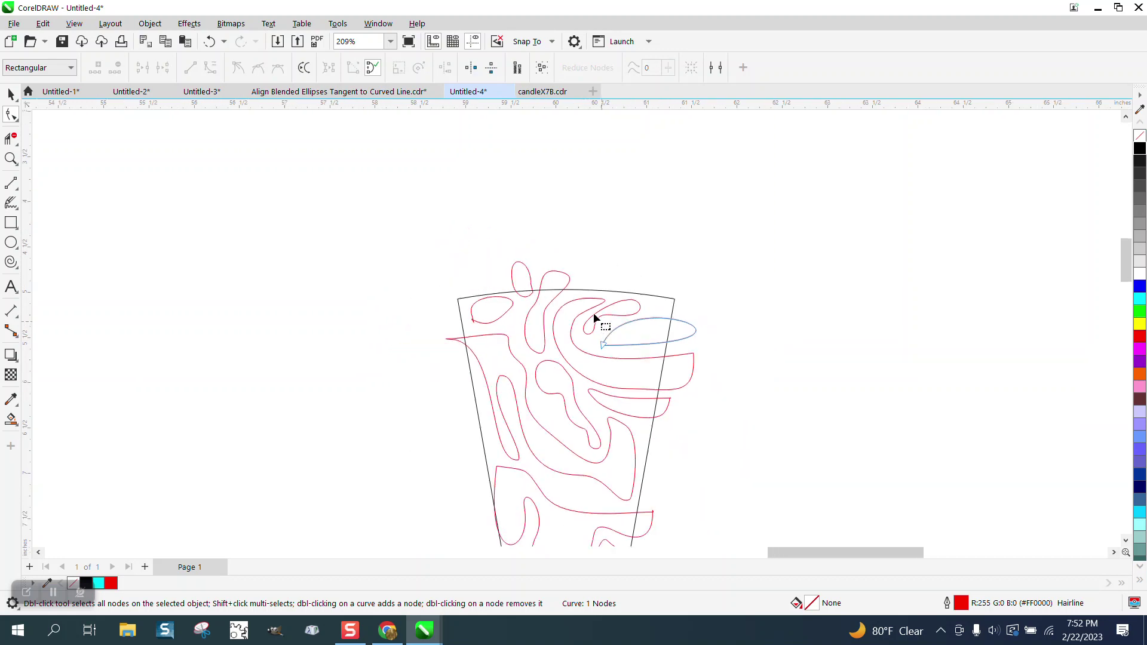
{"action": "scroll", "coordinate": [589, 275], "scroll_direction": "down", "scroll_amount": 1}
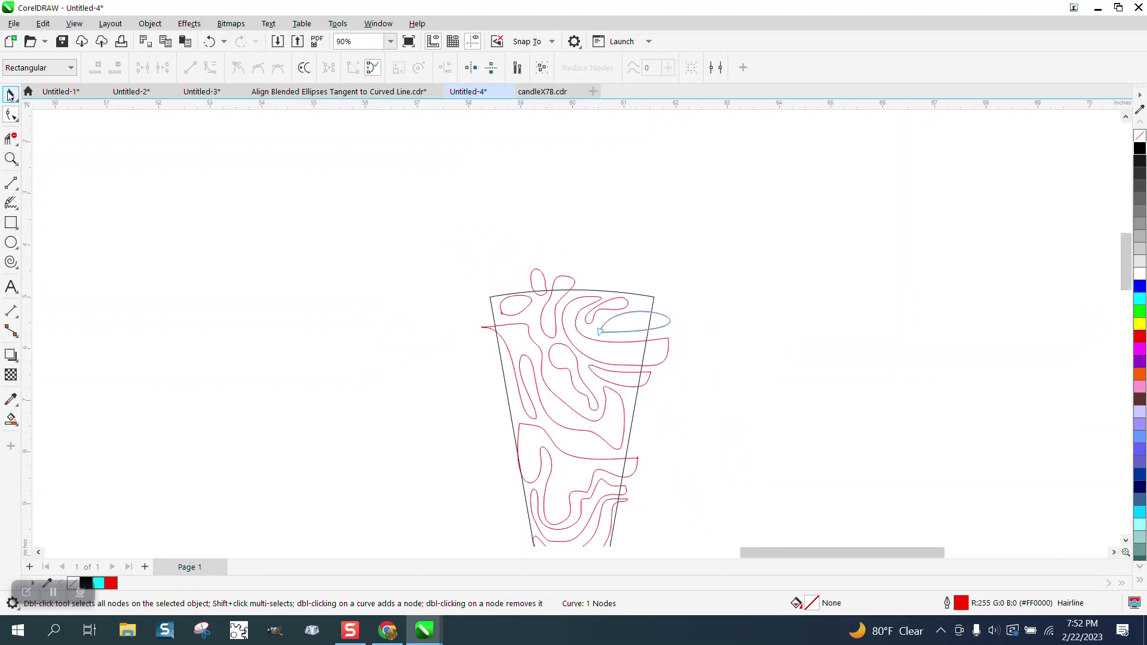
{"action": "left_click", "coordinate": [9, 95]}
{"action": "scroll", "coordinate": [530, 195], "scroll_direction": "down", "scroll_amount": 1}
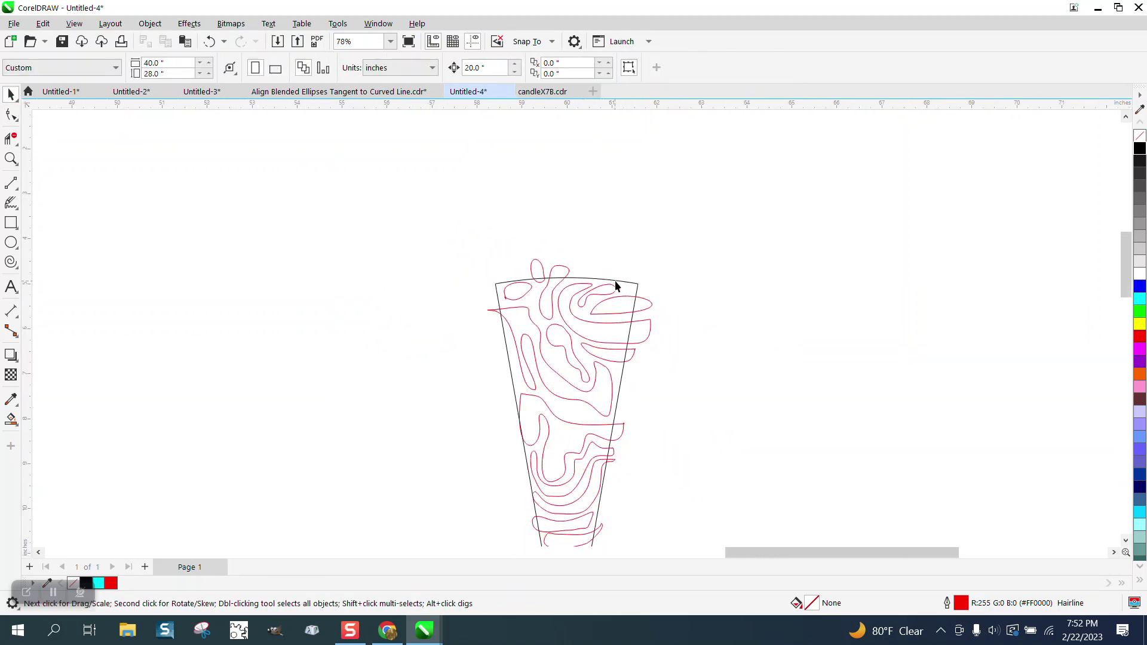
Step: Shift the wedge outline 20" aside and group the 18 red swirl curves
{"action": "left_click", "coordinate": [619, 279]}
{"action": "key", "text": "Right"}
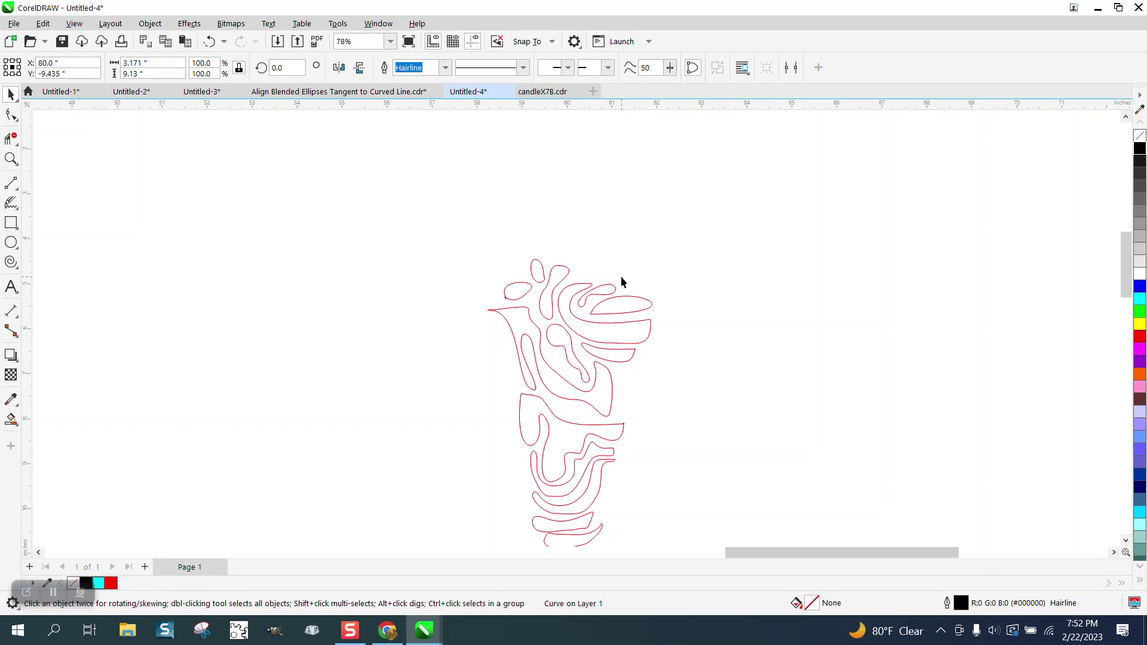
{"action": "scroll", "coordinate": [621, 276], "scroll_direction": "down", "scroll_amount": 8}
{"action": "left_click_drag", "start_coordinate": [542, 245], "coordinate": [697, 434]}
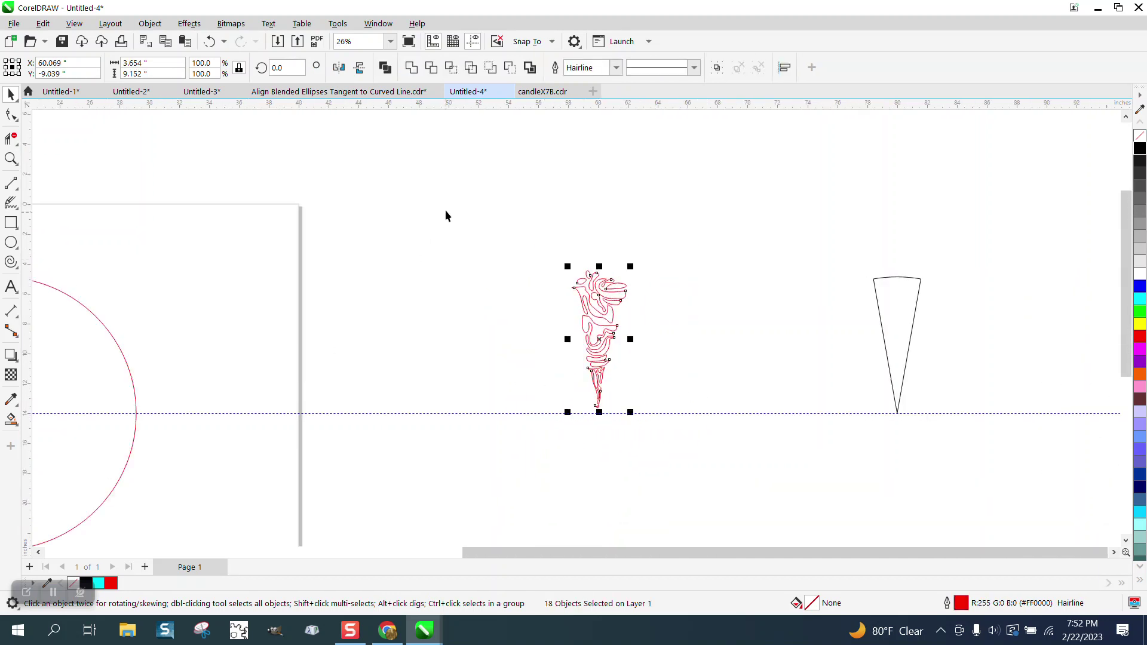
{"action": "left_click", "coordinate": [153, 25]}
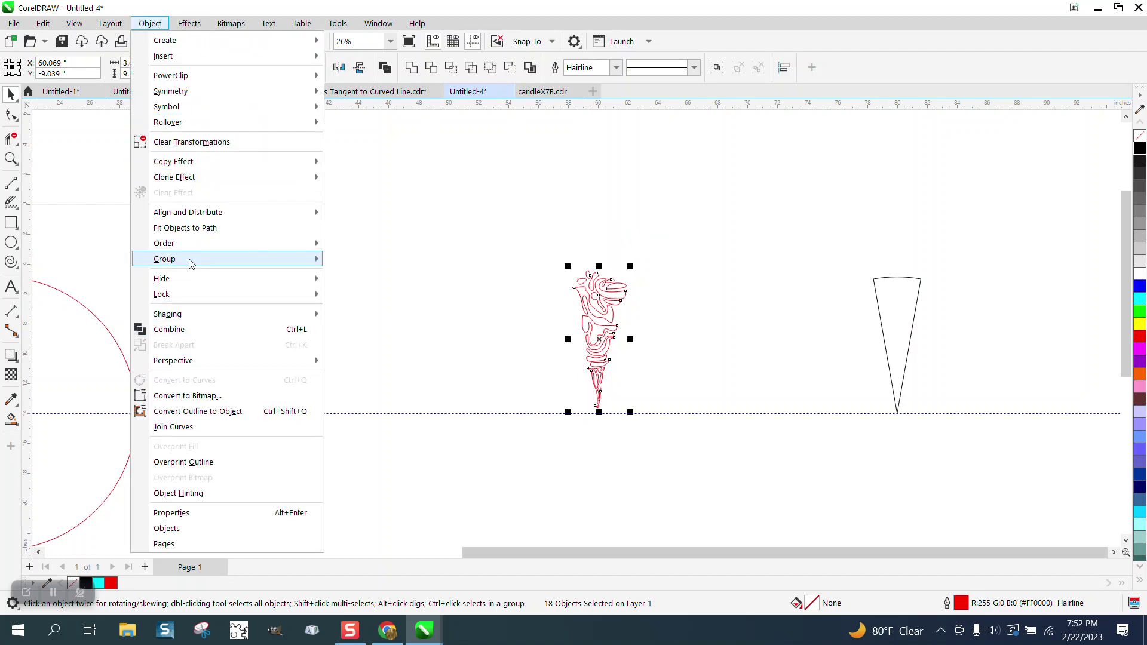
{"action": "mouse_move", "coordinate": [190, 264]}
{"action": "left_click", "coordinate": [370, 265]}
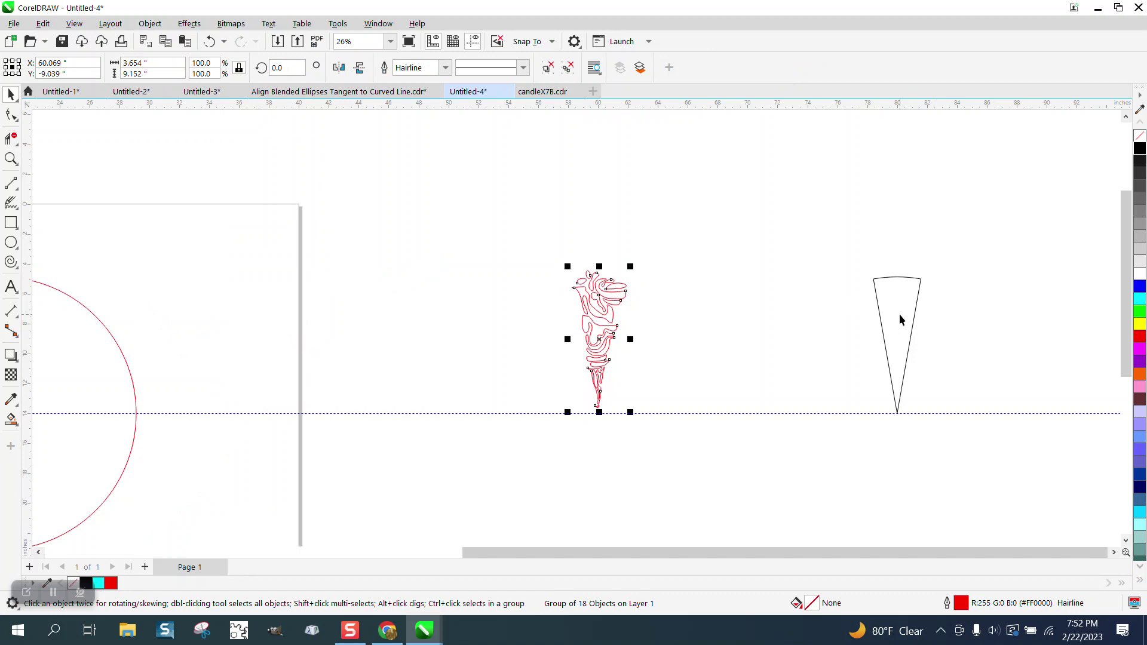
Step: Centre the wedge outline over the swirl group and select both
{"action": "left_click", "coordinate": [899, 314]}
{"action": "key", "text": "c"}
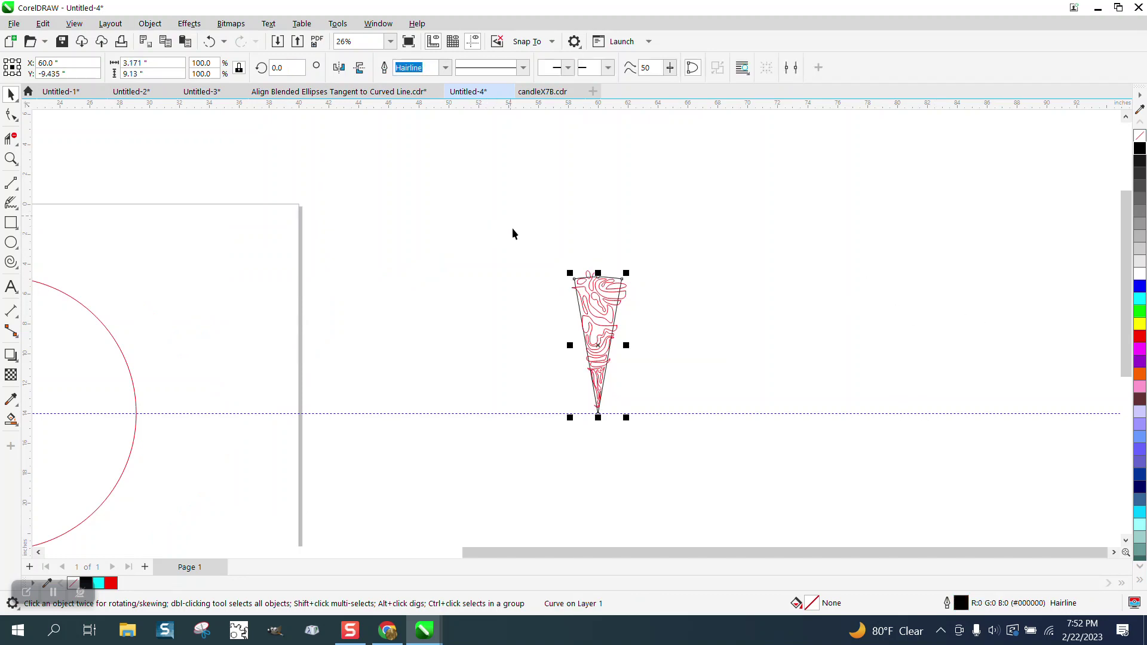
{"action": "left_click_drag", "start_coordinate": [513, 233], "coordinate": [731, 460]}
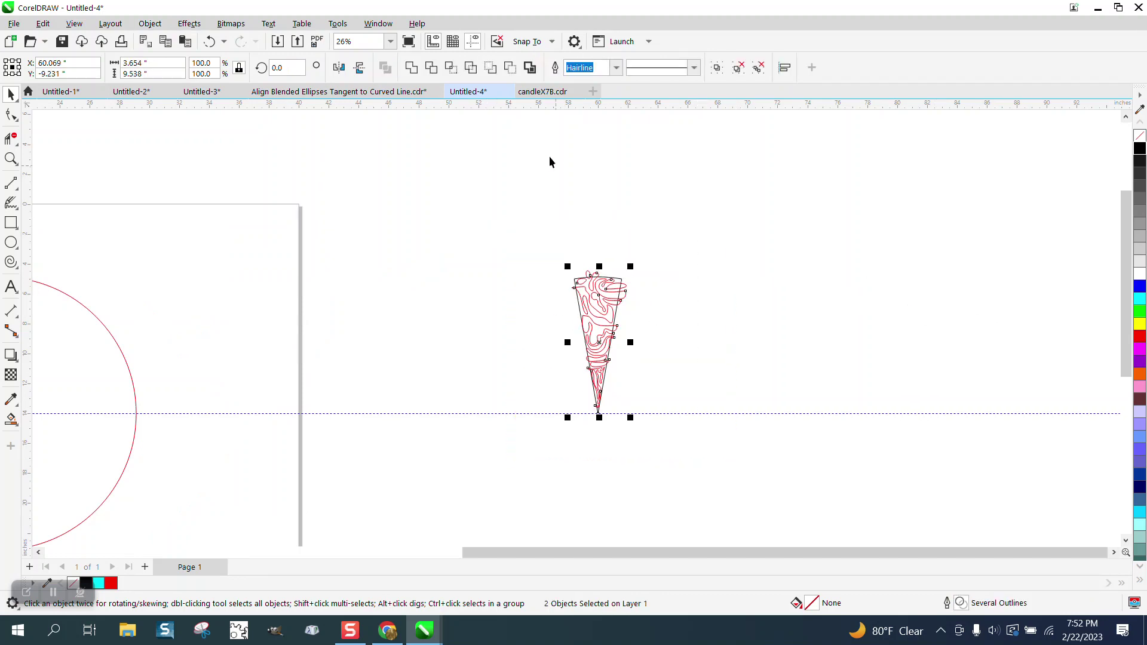
Step: Intersect the swirls with the wedge, move the result 20" right and zoom in on it
{"action": "left_click", "coordinate": [451, 68]}
{"action": "key", "text": "Right"}
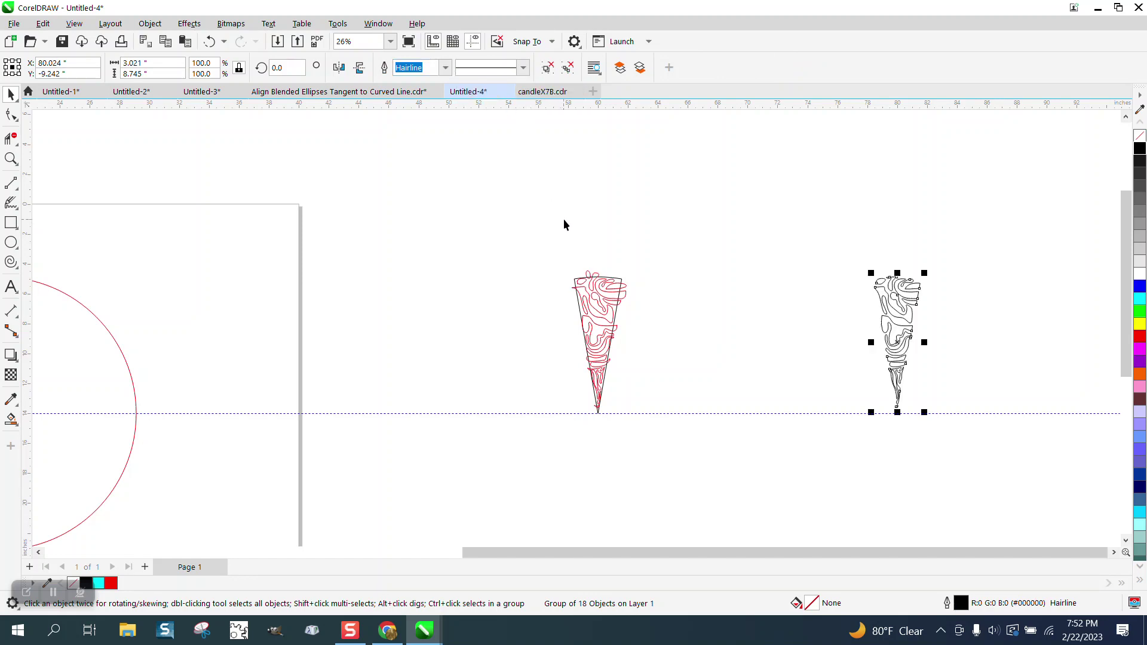
{"action": "left_click", "coordinate": [11, 159]}
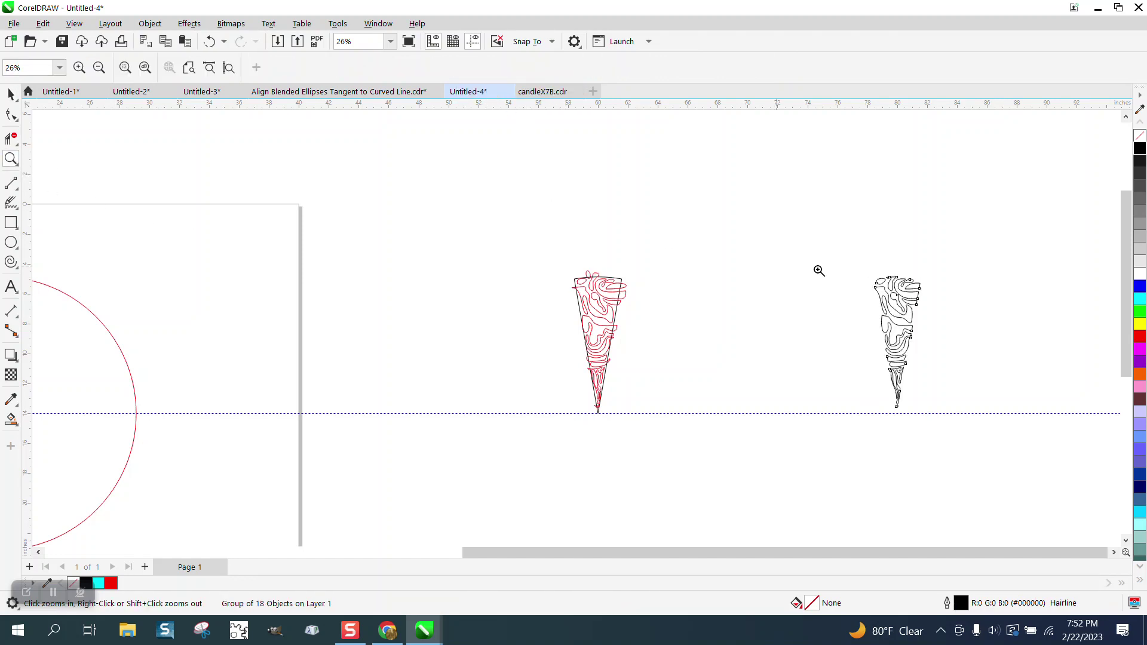
{"action": "left_click_drag", "start_coordinate": [861, 271], "coordinate": [997, 422]}
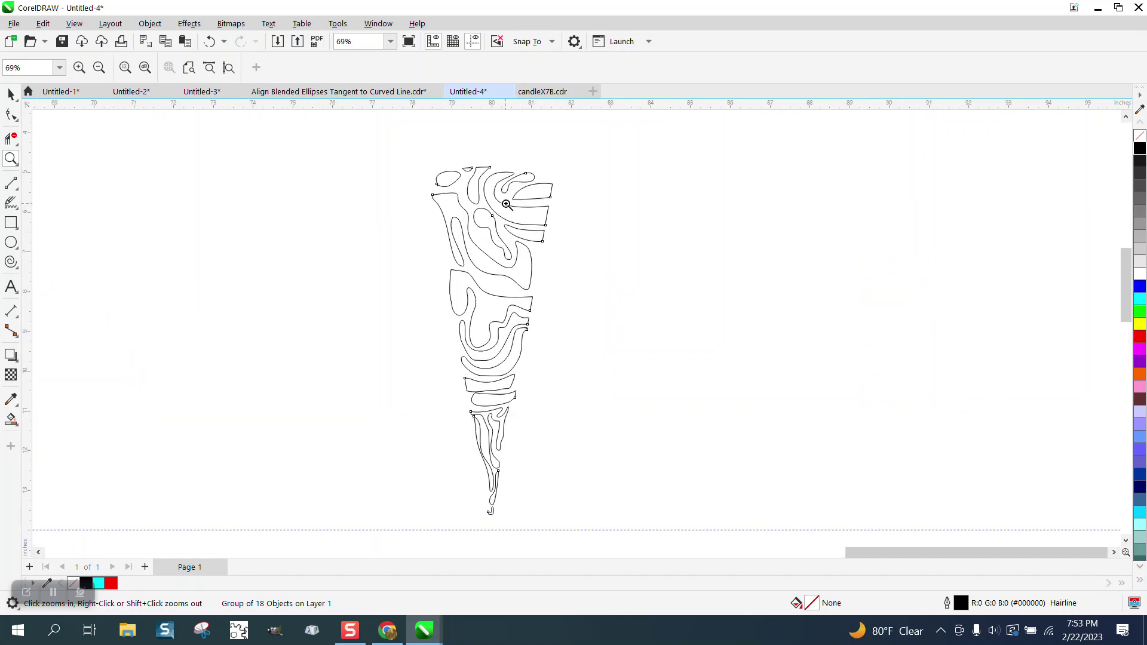
Step: Discard a trial mirrored copy, then rotate the black wedge group 10°
{"action": "left_click", "coordinate": [12, 95]}
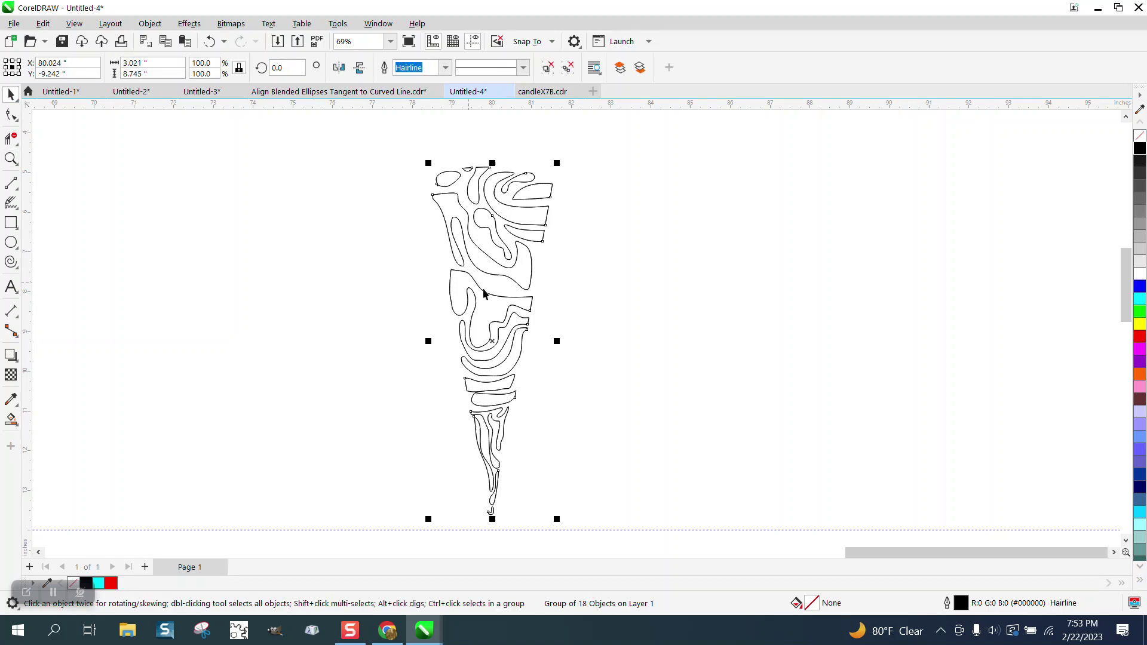
{"action": "left_click_drag", "start_coordinate": [428, 341], "coordinate": [676, 341]}
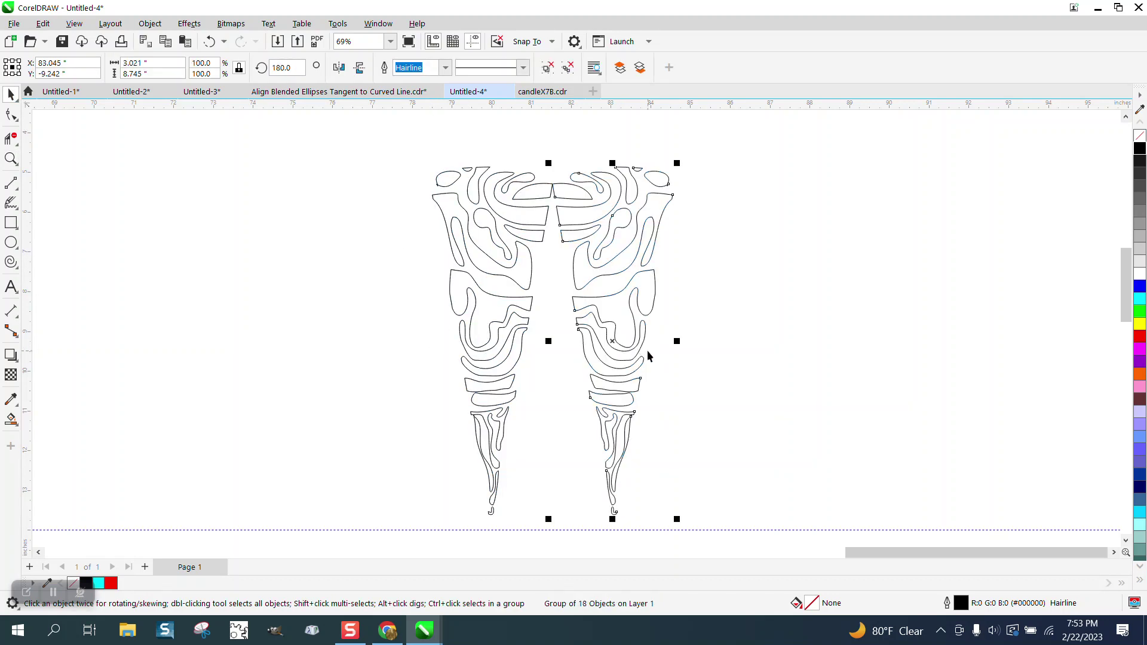
{"action": "key", "text": "Delete"}
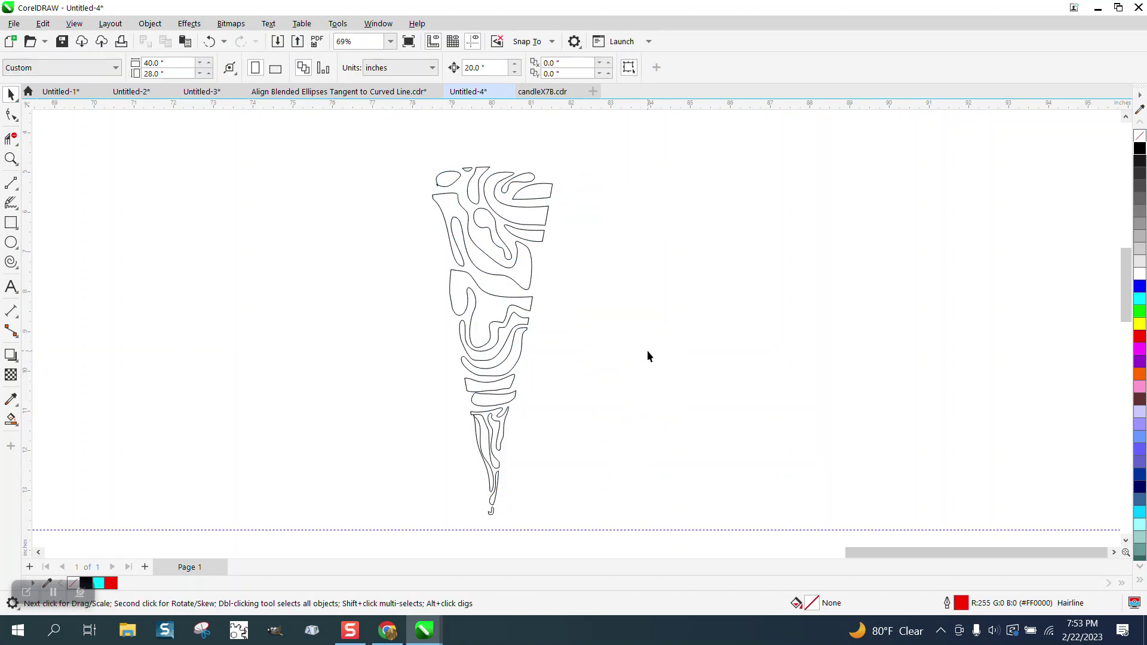
{"action": "left_click", "coordinate": [529, 282]}
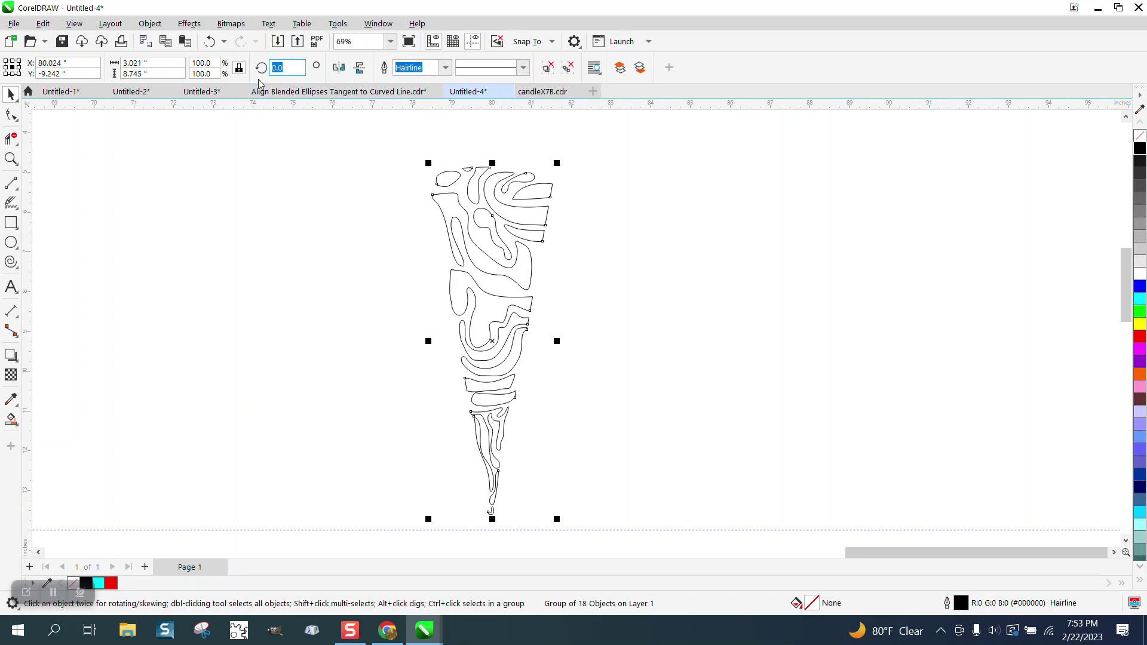
{"action": "type", "text": "10"}
{"action": "key", "text": "Return"}
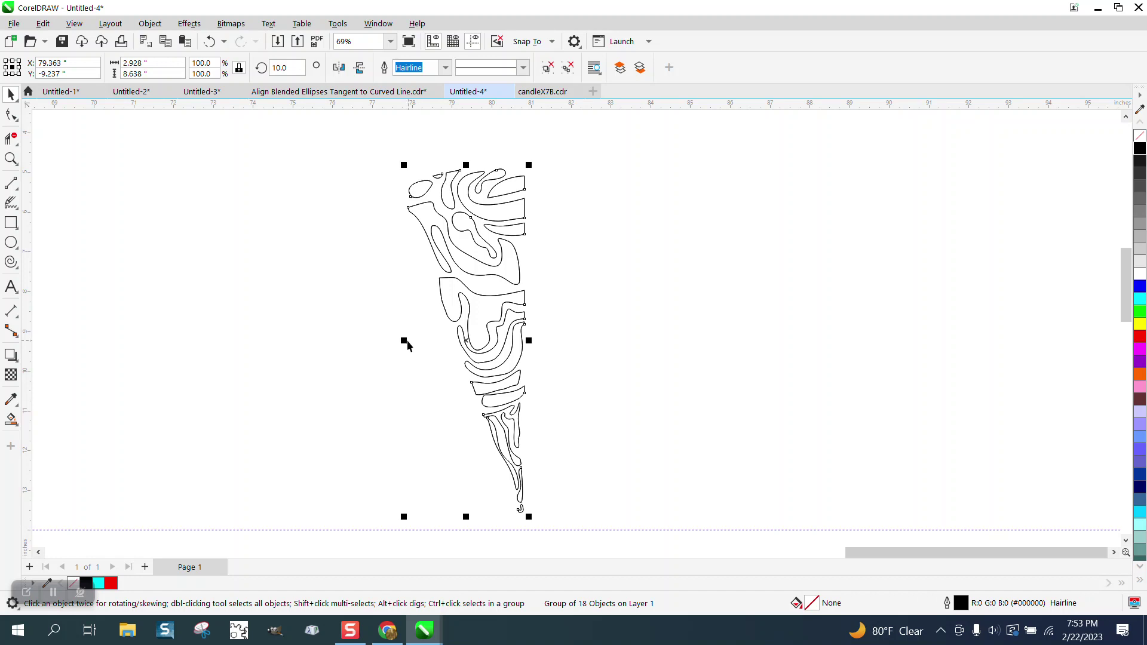
Step: Add a mirrored copy of the tilted wedge alongside it and select both halves
{"action": "left_click_drag", "start_coordinate": [402, 340], "coordinate": [653, 340]}
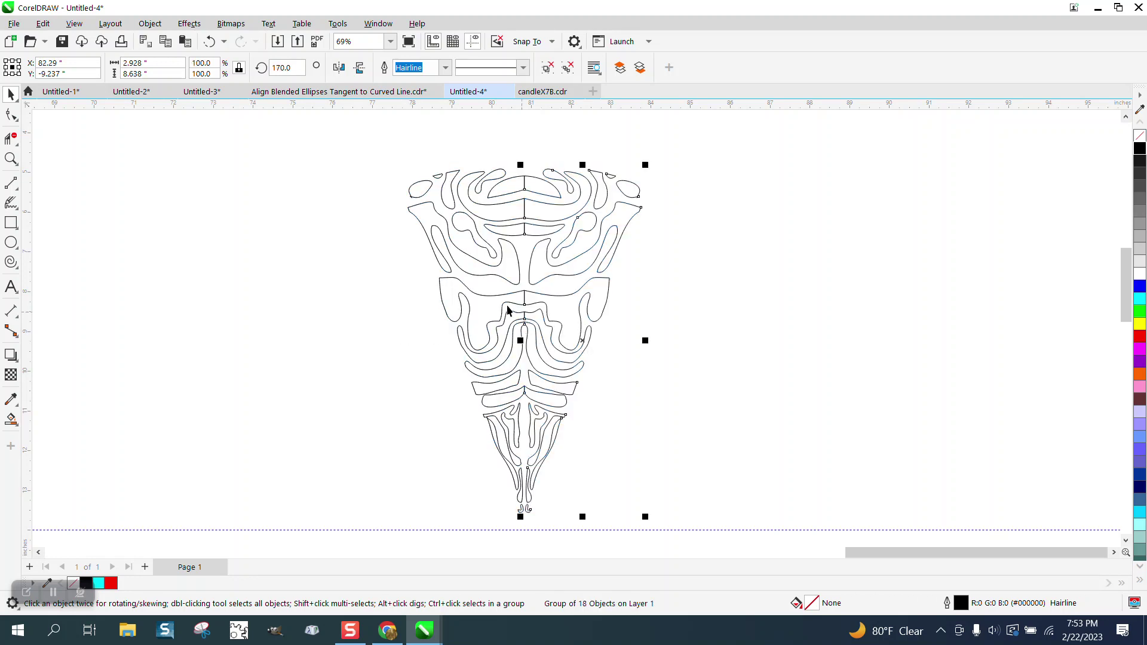
{"action": "scroll", "coordinate": [489, 274], "scroll_direction": "down", "scroll_amount": 1}
{"action": "left_click_drag", "start_coordinate": [417, 162], "coordinate": [653, 441]}
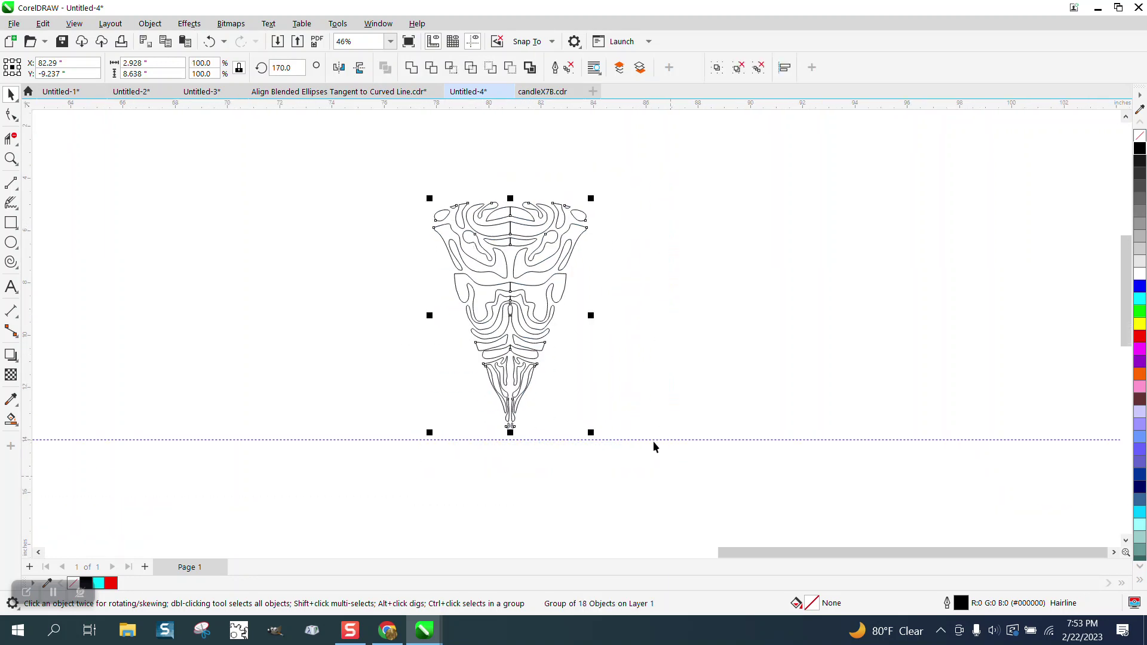
Step: Try welding the two halves, then undo the weld and zoom in on the wedge
{"action": "left_click", "coordinate": [410, 68]}
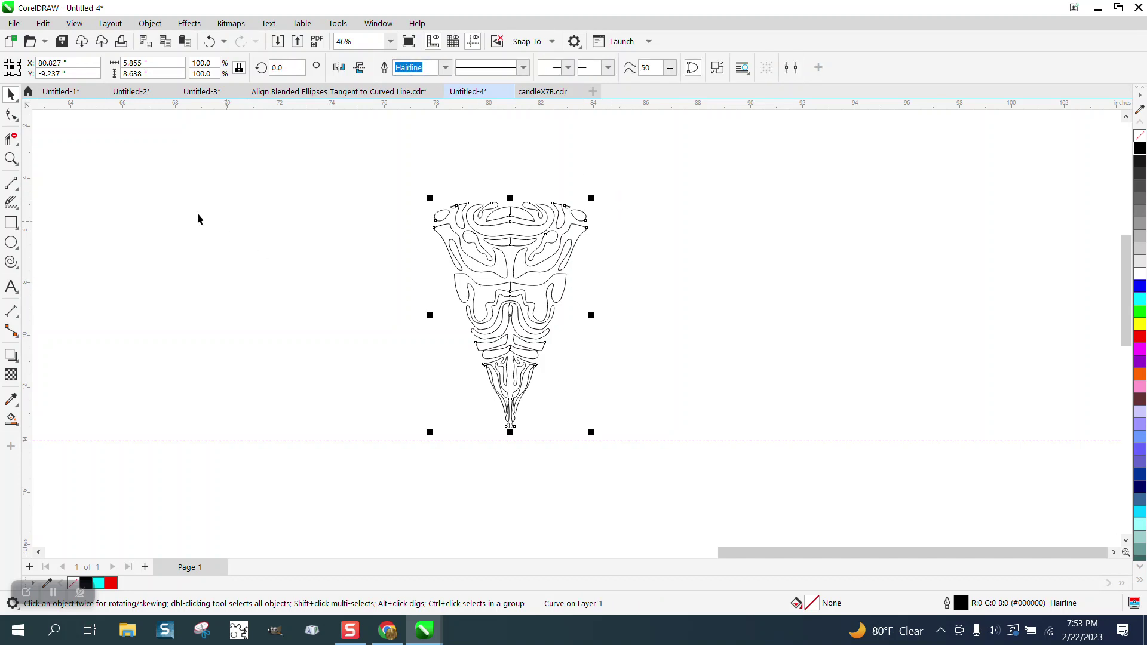
{"action": "left_click", "coordinate": [11, 159]}
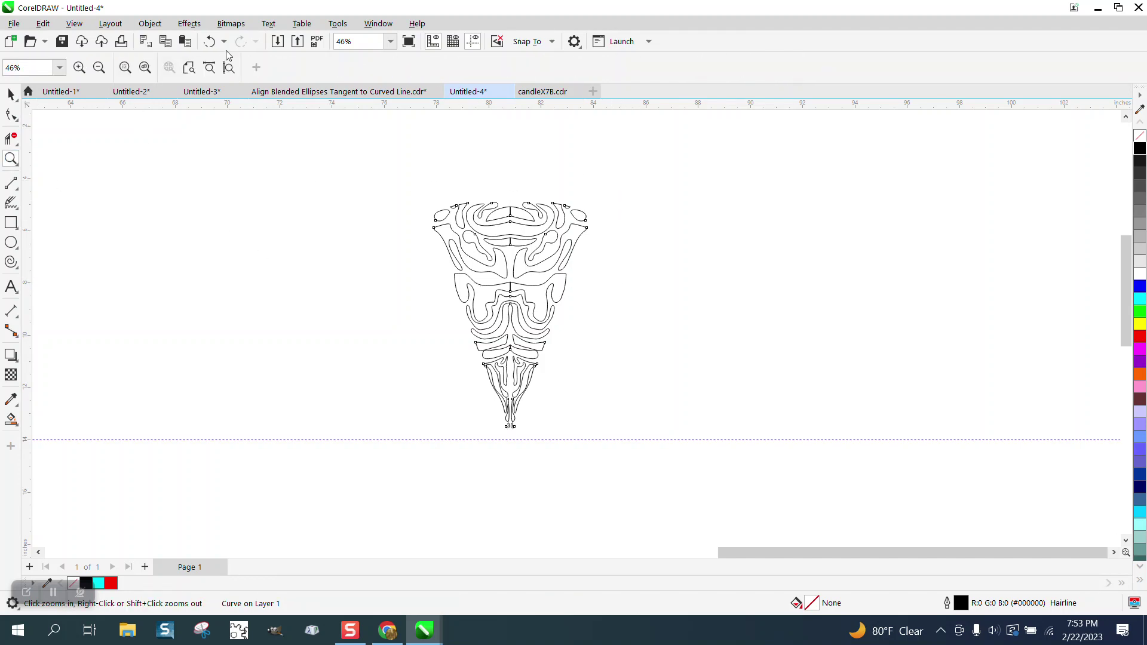
{"action": "left_click", "coordinate": [209, 41]}
{"action": "left_click_drag", "start_coordinate": [420, 172], "coordinate": [633, 462]}
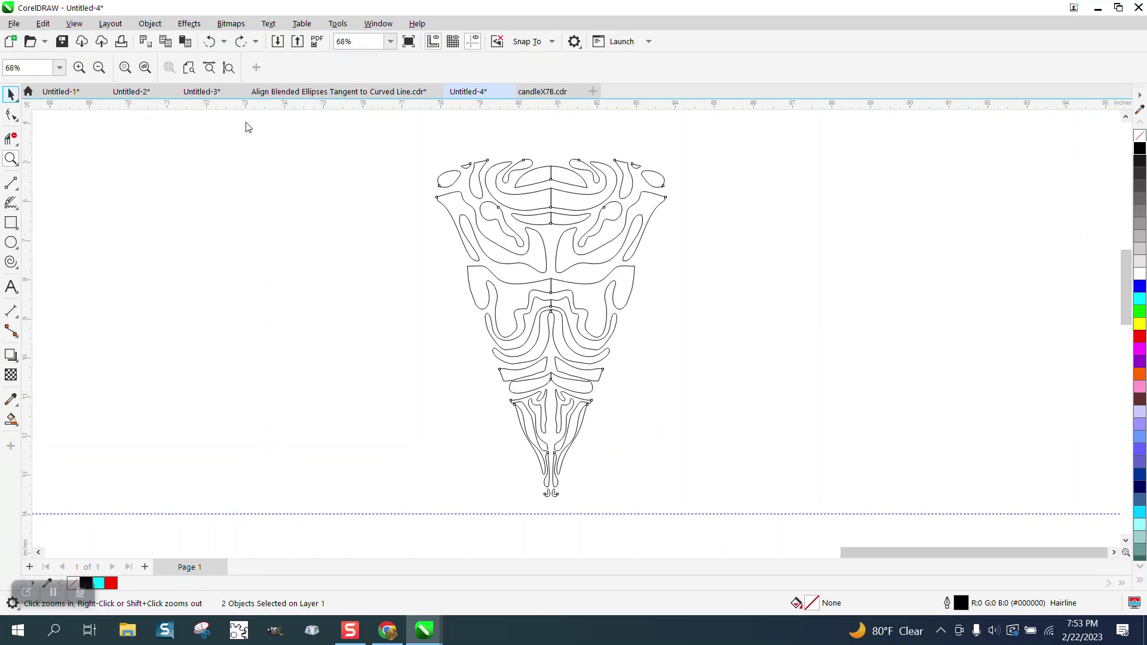
{"action": "scroll", "coordinate": [386, 131], "scroll_direction": "down", "scroll_amount": 2}
{"action": "key", "text": "space"}
Step: Fill both wedge halves with solid black and remove their outline
{"action": "left_click_drag", "start_coordinate": [383, 133], "coordinate": [631, 387]}
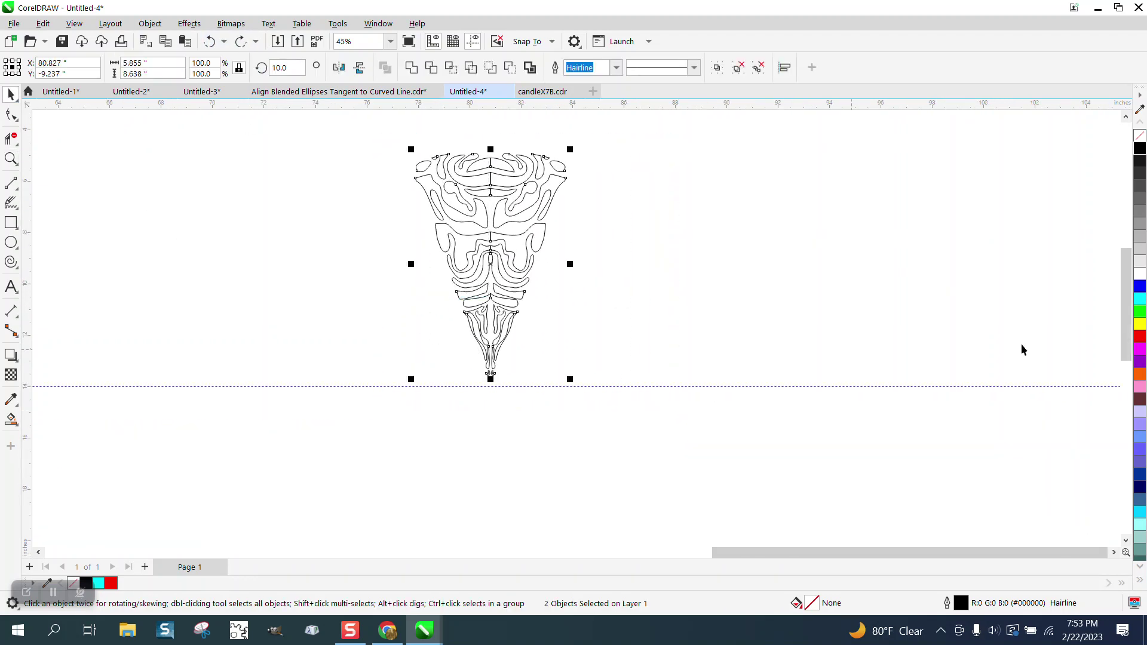
{"action": "left_click", "coordinate": [1140, 150]}
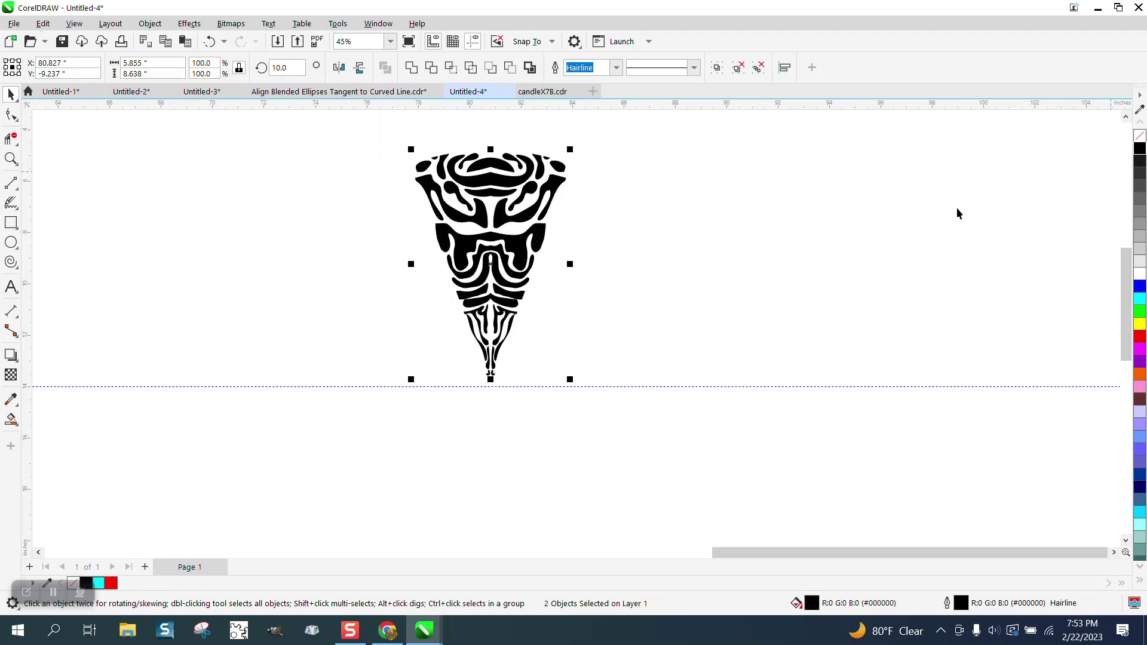
{"action": "right_click", "coordinate": [1141, 137]}
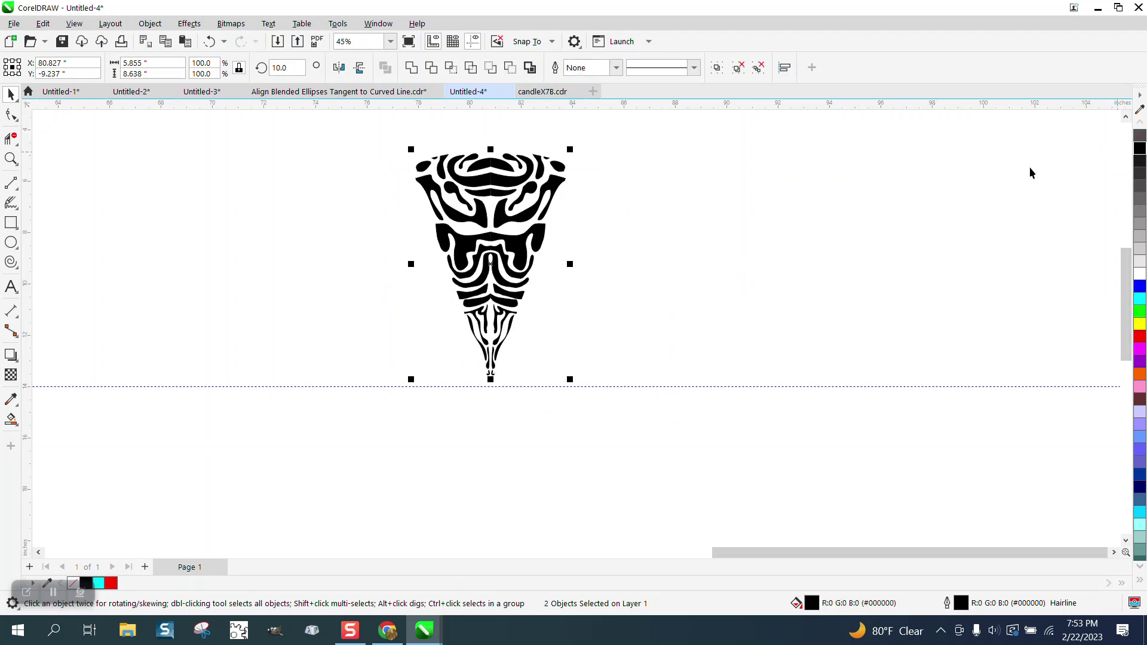
{"action": "scroll", "coordinate": [634, 230], "scroll_direction": "down", "scroll_amount": 1}
{"action": "scroll", "coordinate": [634, 230], "scroll_direction": "down", "scroll_amount": 6}
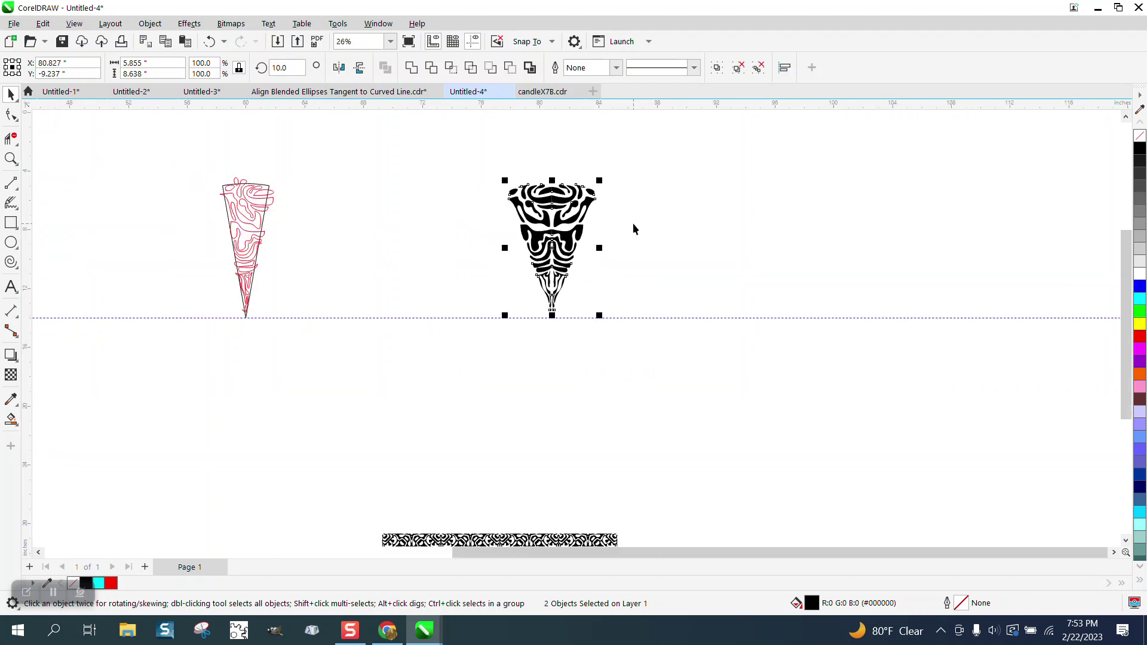
Step: Move the black wedge left to X 20.827" onto the red circle and zoom in on it
{"action": "left_click_drag", "start_coordinate": [637, 306], "coordinate": [639, 307]}
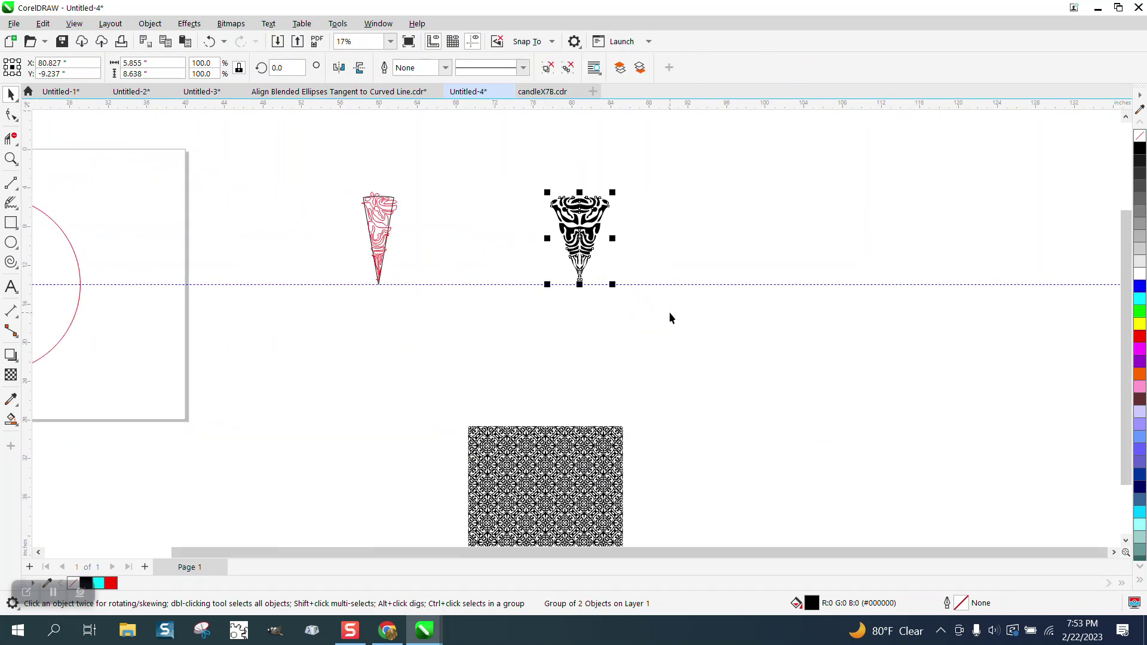
{"action": "key", "text": "Left"}
{"action": "key", "text": "Left"}
{"action": "scroll", "coordinate": [830, 306], "scroll_direction": "down", "scroll_amount": 1}
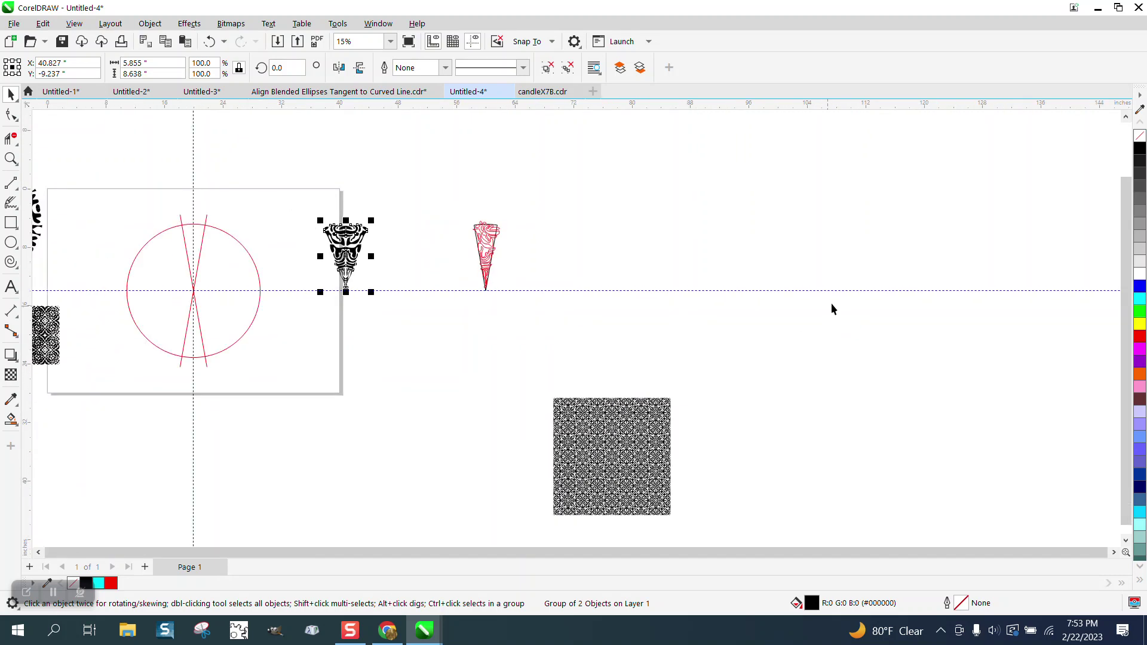
{"action": "scroll", "coordinate": [833, 308], "scroll_direction": "down", "scroll_amount": 1}
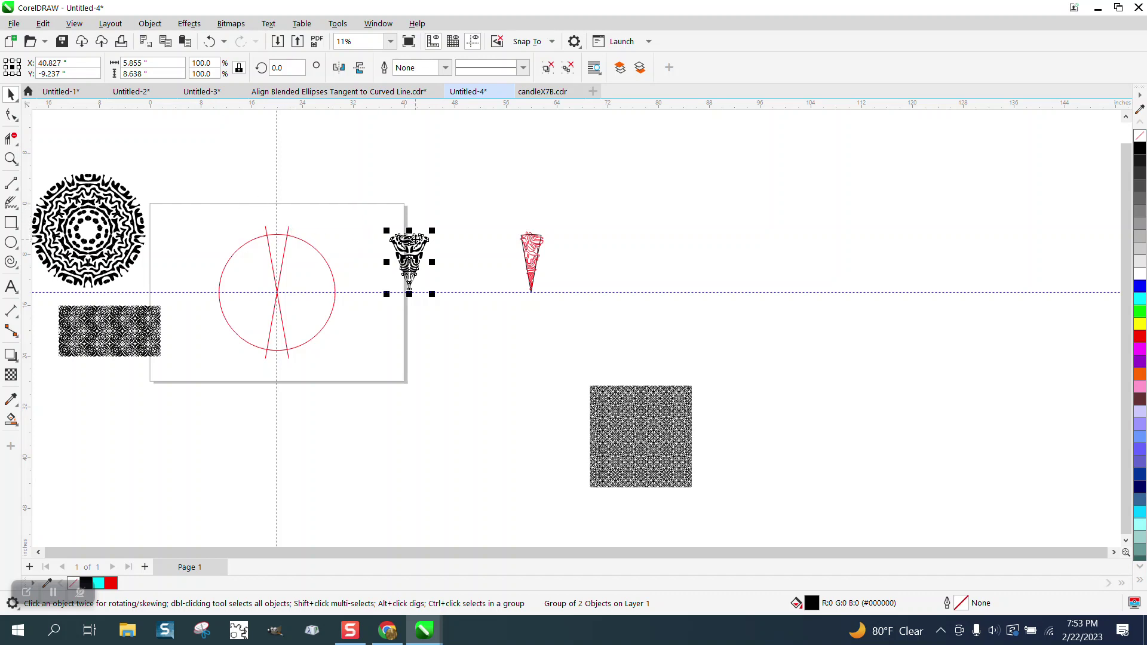
{"action": "left_click", "coordinate": [416, 240]}
{"action": "key", "text": "Left"}
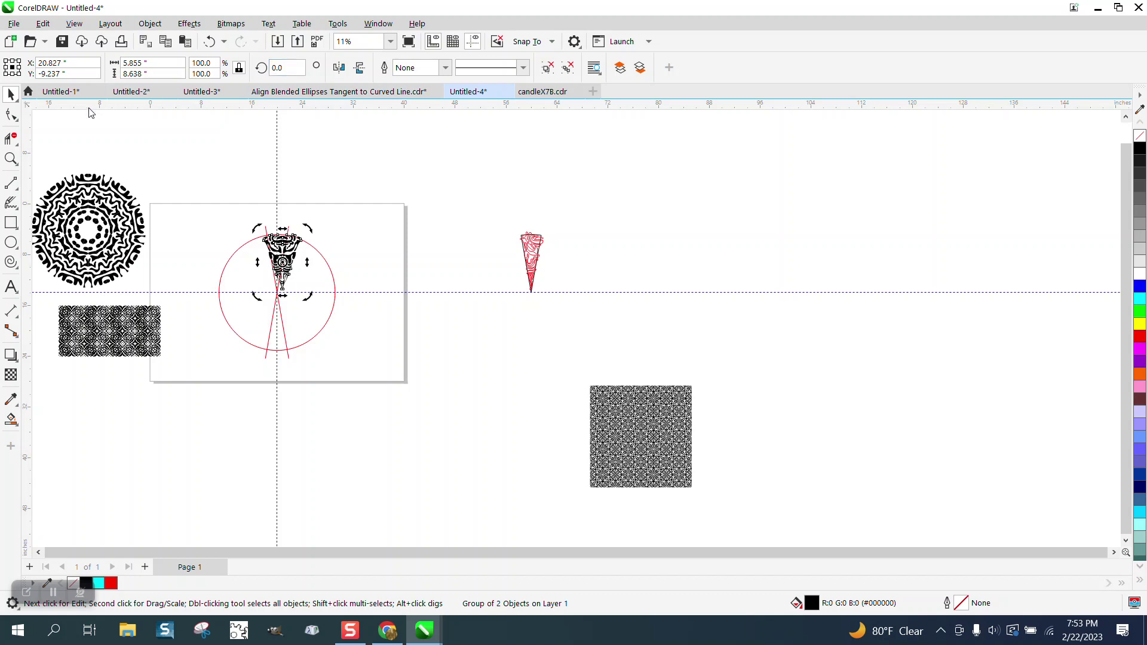
{"action": "left_click", "coordinate": [11, 158]}
{"action": "left_click_drag", "start_coordinate": [253, 206], "coordinate": [386, 331]}
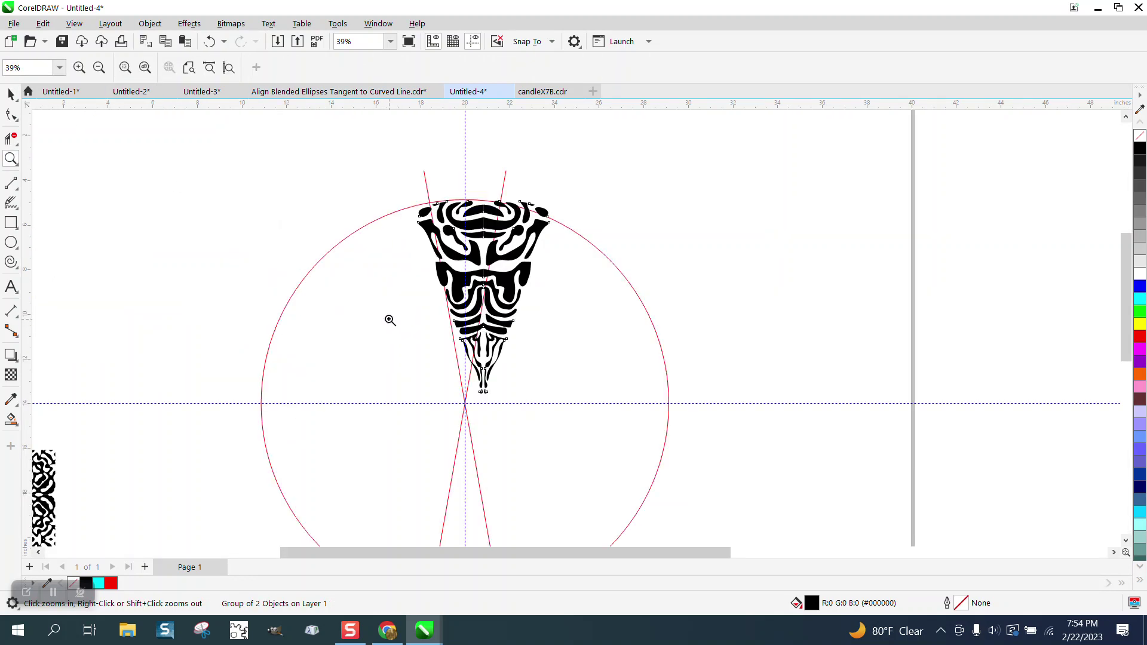
Step: Set the wedge group's rotation angle to 10, then -10, leaving it at 350°
{"action": "left_click", "coordinate": [11, 93]}
{"action": "left_click", "coordinate": [399, 69]}
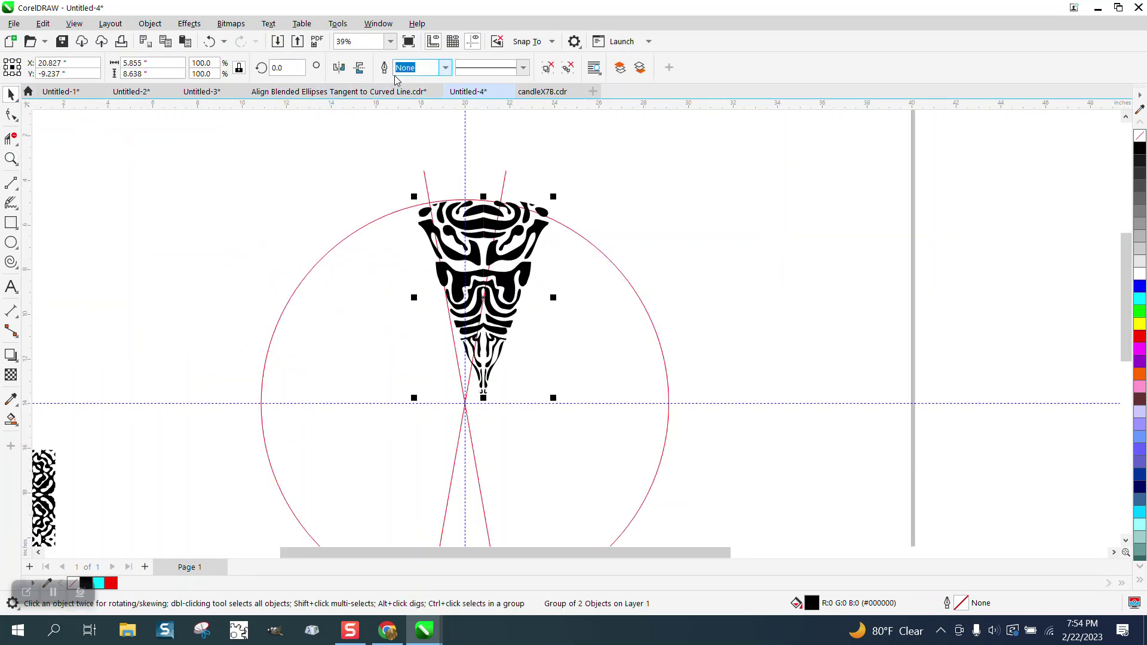
{"action": "left_click", "coordinate": [284, 67]}
{"action": "type", "text": "10"}
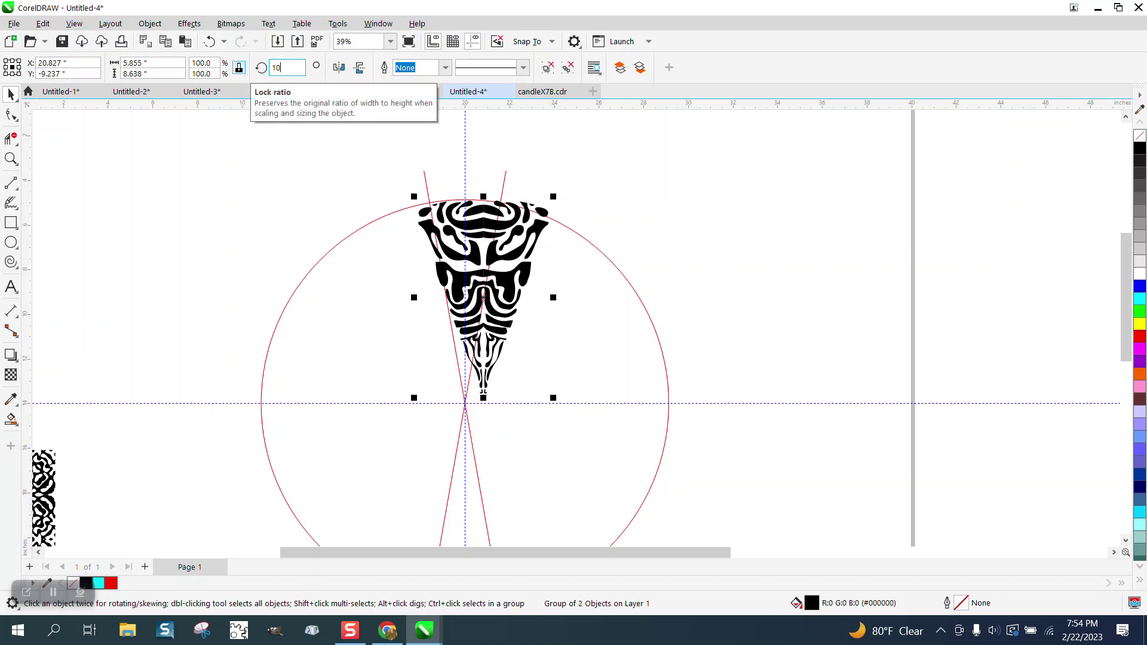
{"action": "key", "text": "Return"}
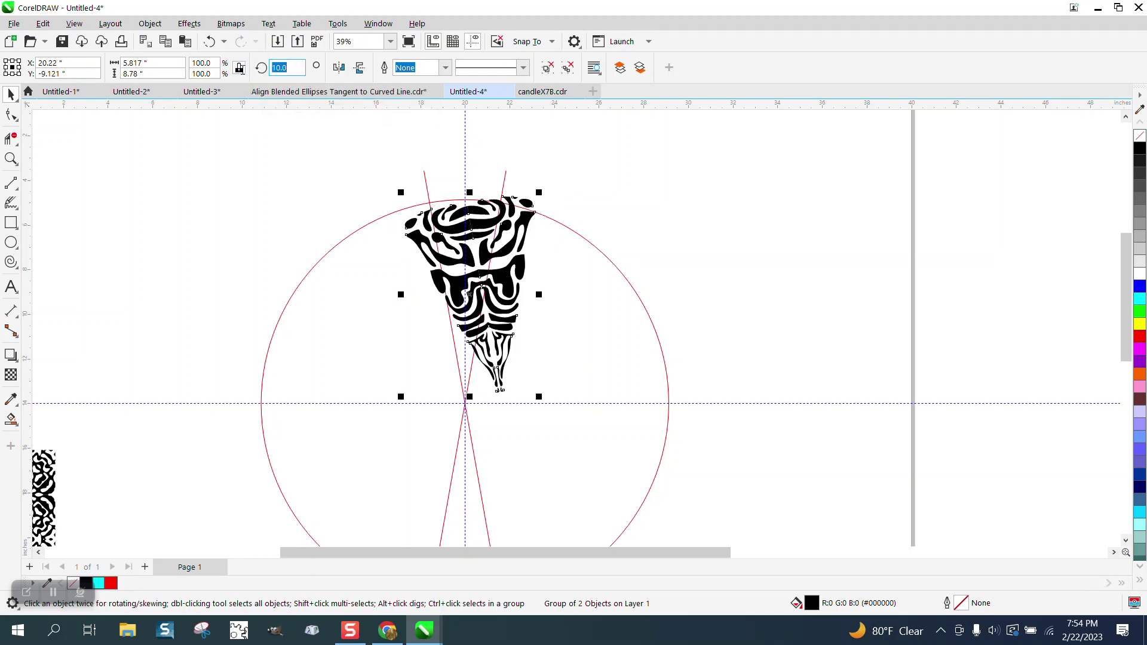
{"action": "type", "text": "-1"}
{"action": "key", "text": "Return"}
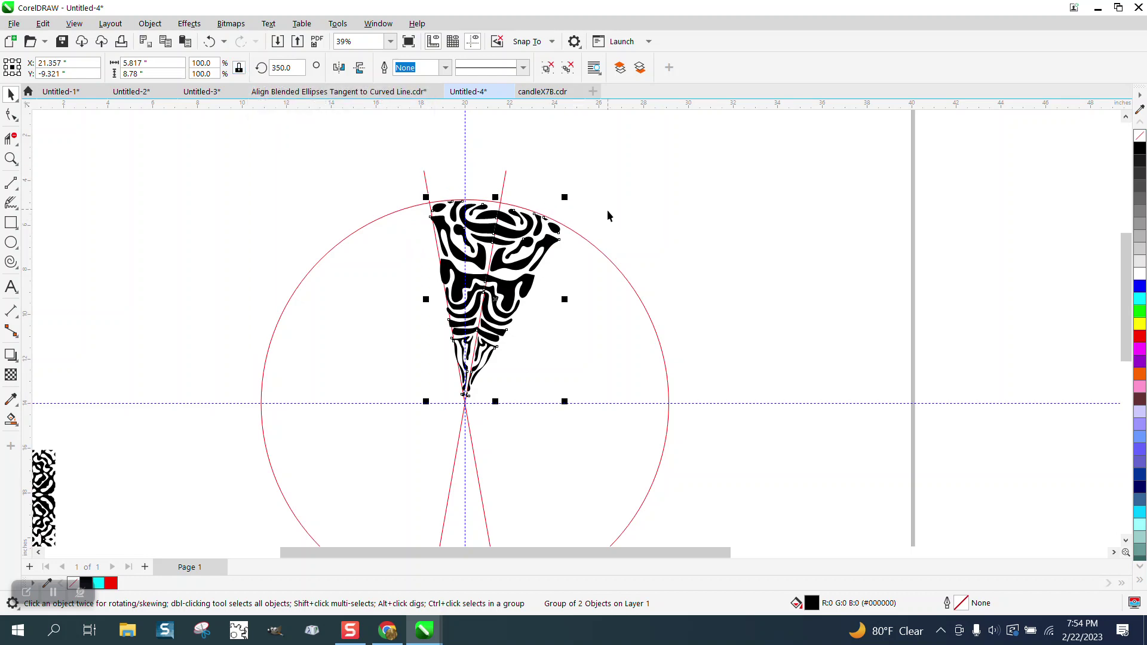
Step: Move the wedge's rotation centre to the circle's centre at the guide intersection
{"action": "left_click", "coordinate": [552, 234]}
{"action": "left_click_drag", "start_coordinate": [501, 299], "coordinate": [465, 403]}
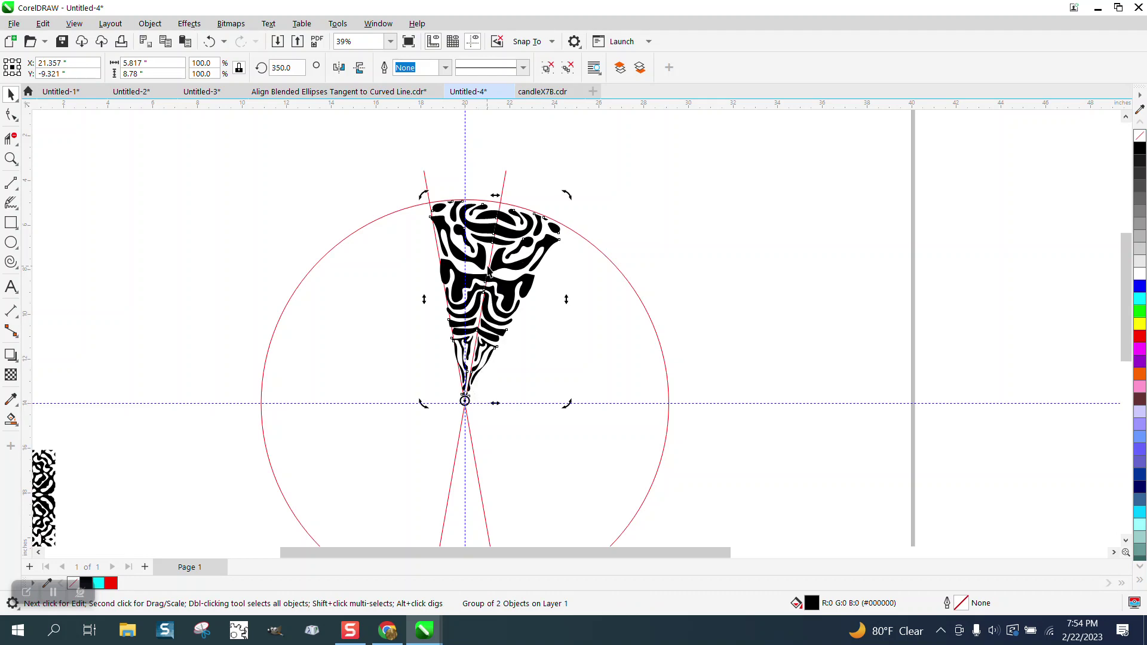
{"action": "left_click", "coordinate": [499, 266], "text": "alt"}
{"action": "left_click", "coordinate": [500, 265]}
{"action": "left_click", "coordinate": [499, 266]}
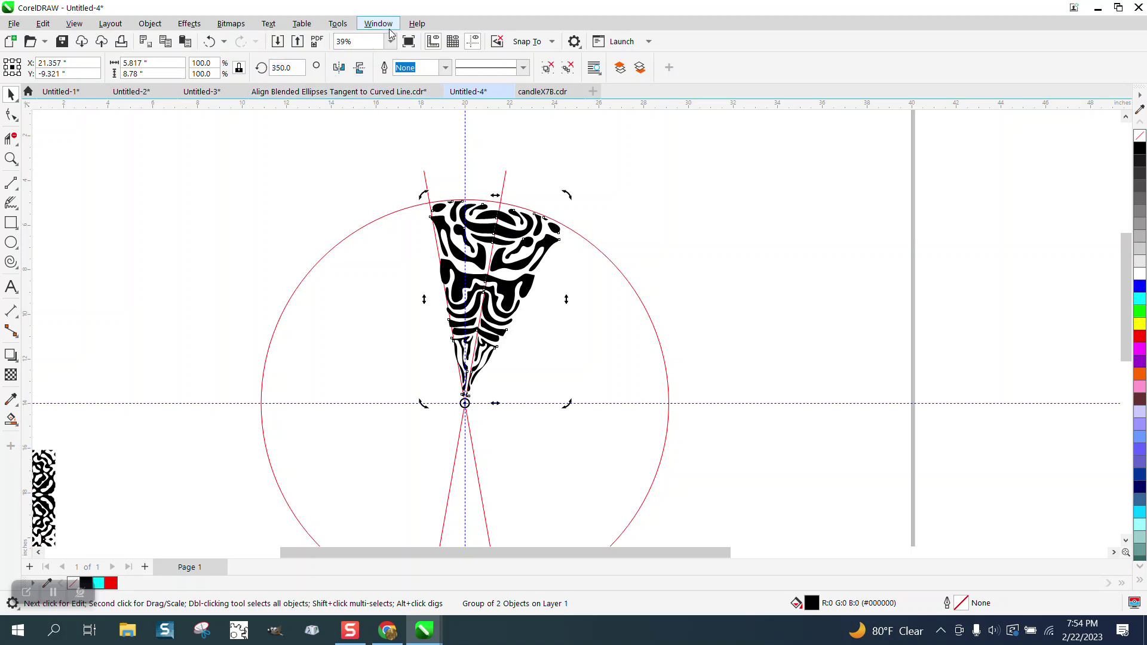
Step: Use the Transform docker to rotate the wedge 40° with 8 copies around the centre
{"action": "left_click", "coordinate": [390, 26]}
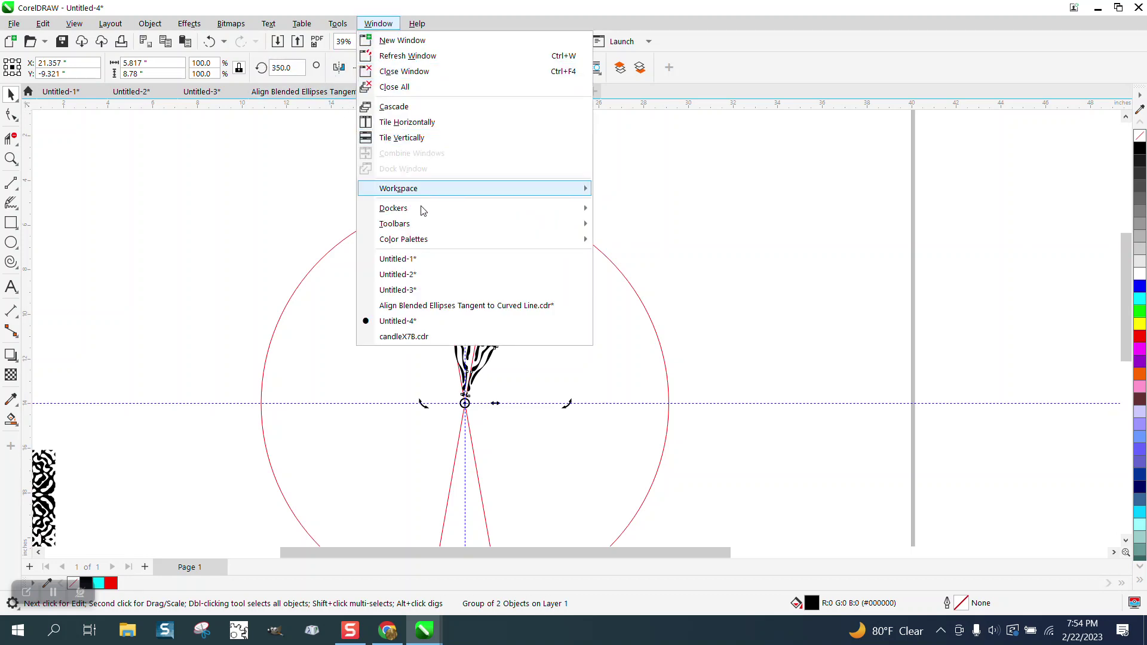
{"action": "mouse_move", "coordinate": [421, 212]}
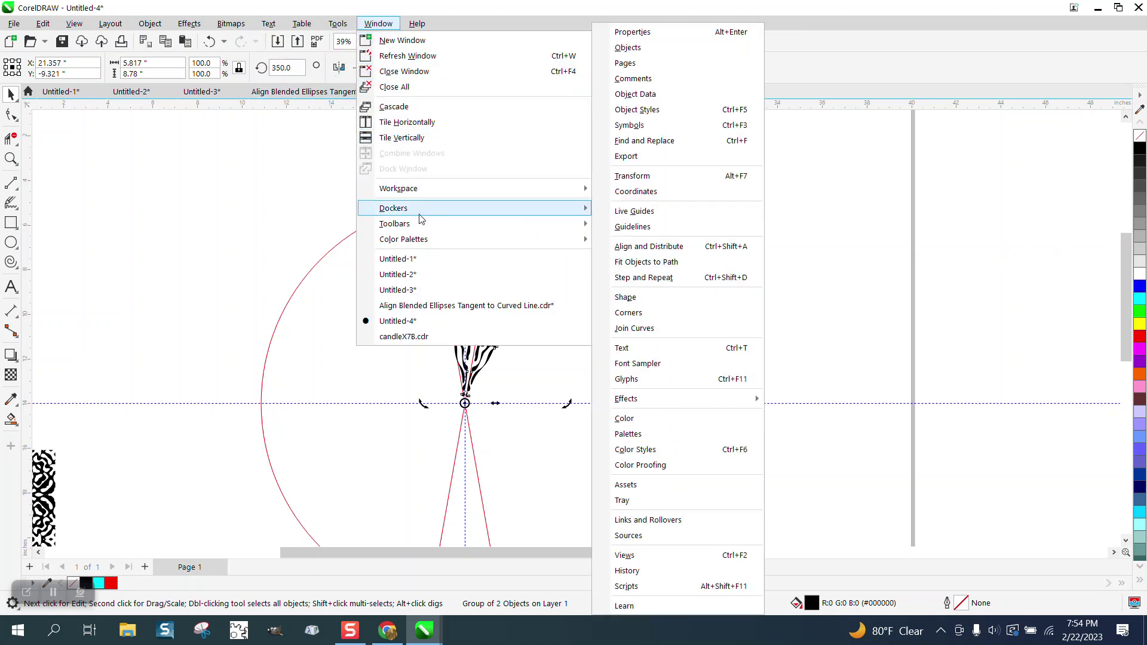
{"action": "left_click", "coordinate": [636, 175]}
{"action": "left_click", "coordinate": [976, 153]}
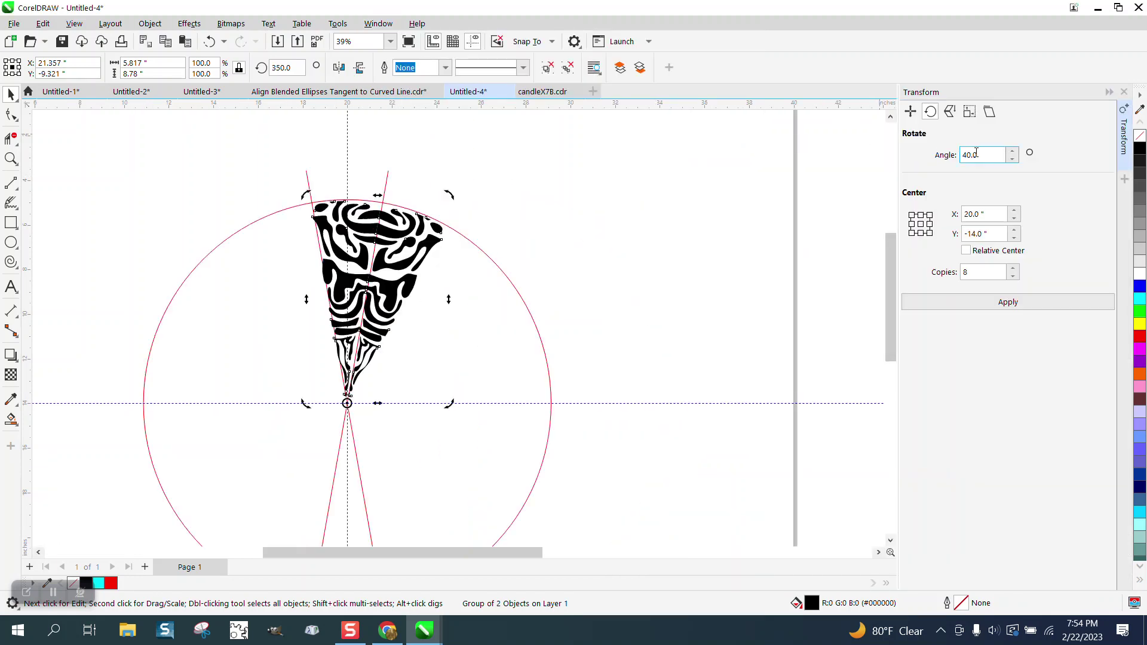
{"action": "left_click", "coordinate": [978, 273]}
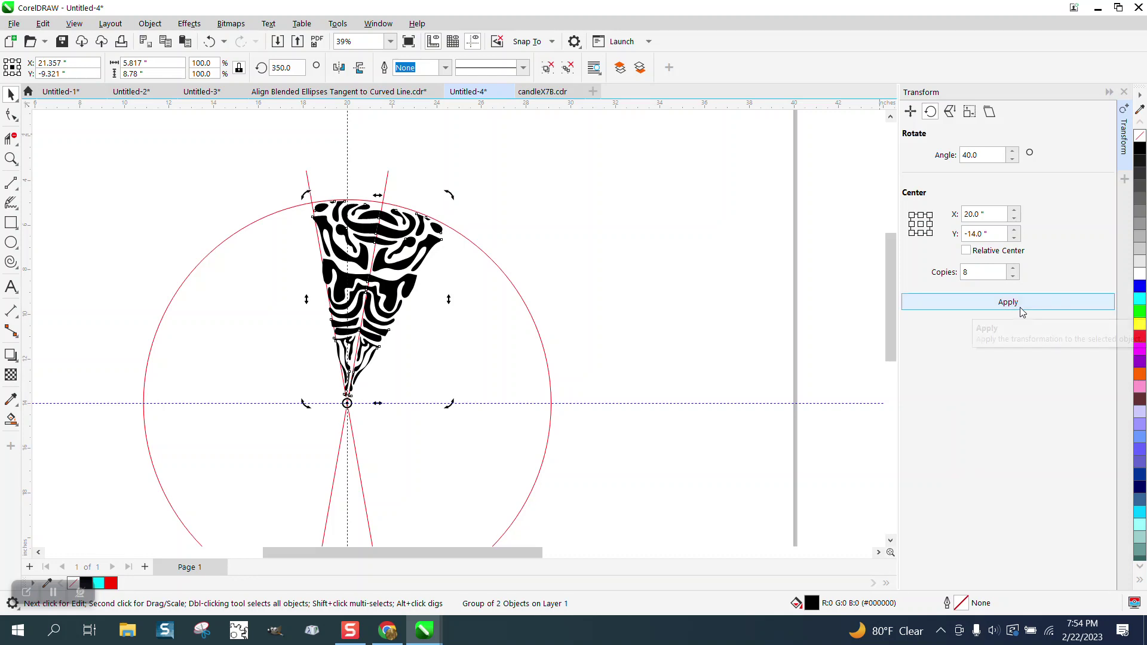
{"action": "left_click", "coordinate": [1016, 304]}
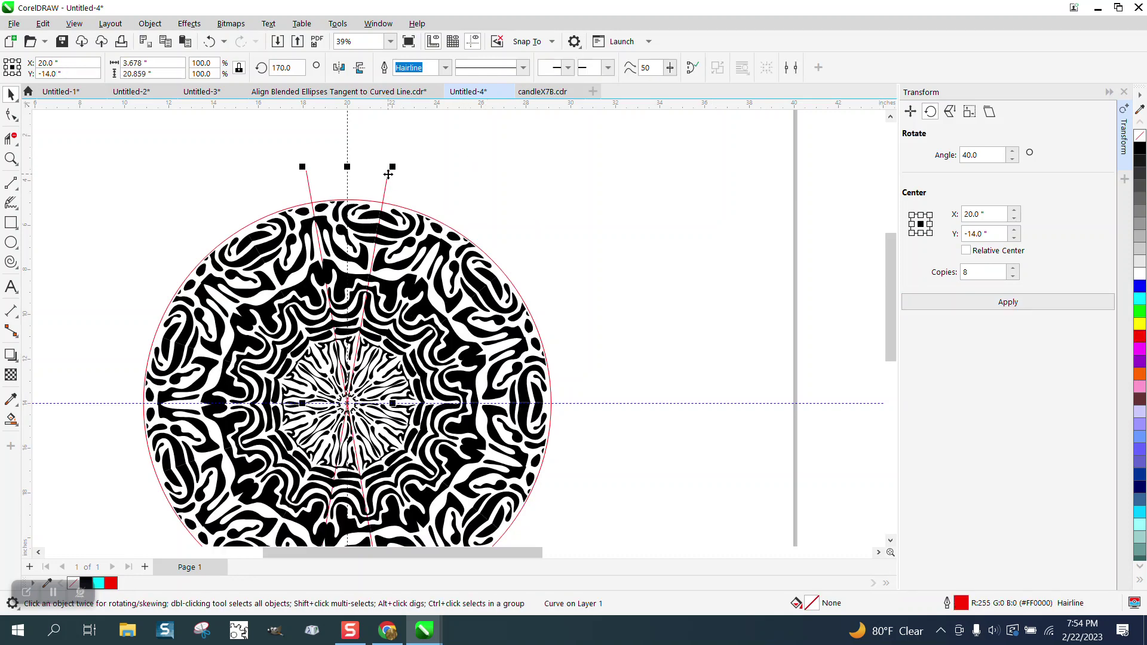
{"action": "left_click", "coordinate": [332, 178]}
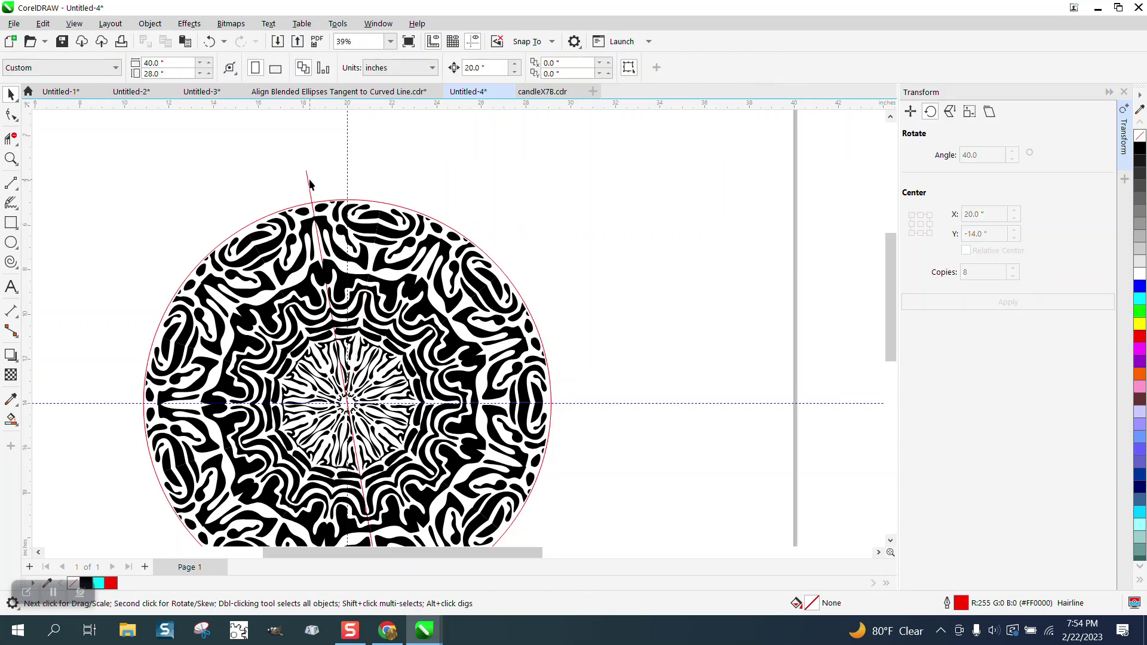
{"action": "left_click", "coordinate": [308, 181]}
{"action": "left_click", "coordinate": [373, 205]}
{"action": "left_click", "coordinate": [378, 205]}
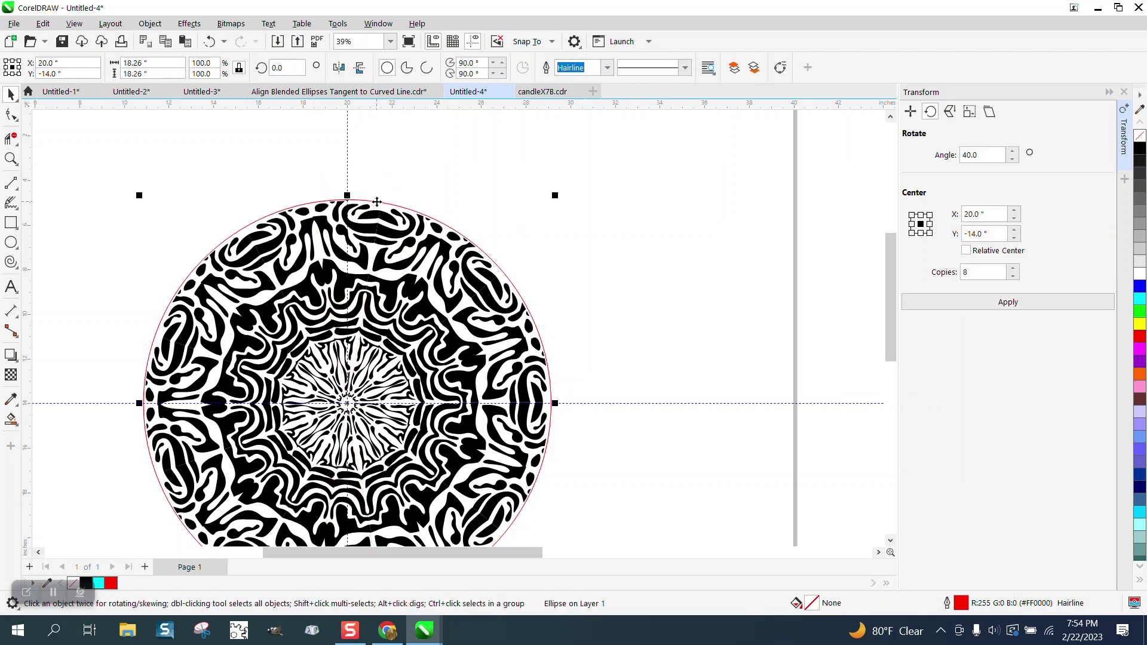
{"action": "left_click", "coordinate": [432, 119]}
{"action": "scroll", "coordinate": [432, 122], "scroll_direction": "down", "scroll_amount": 1}
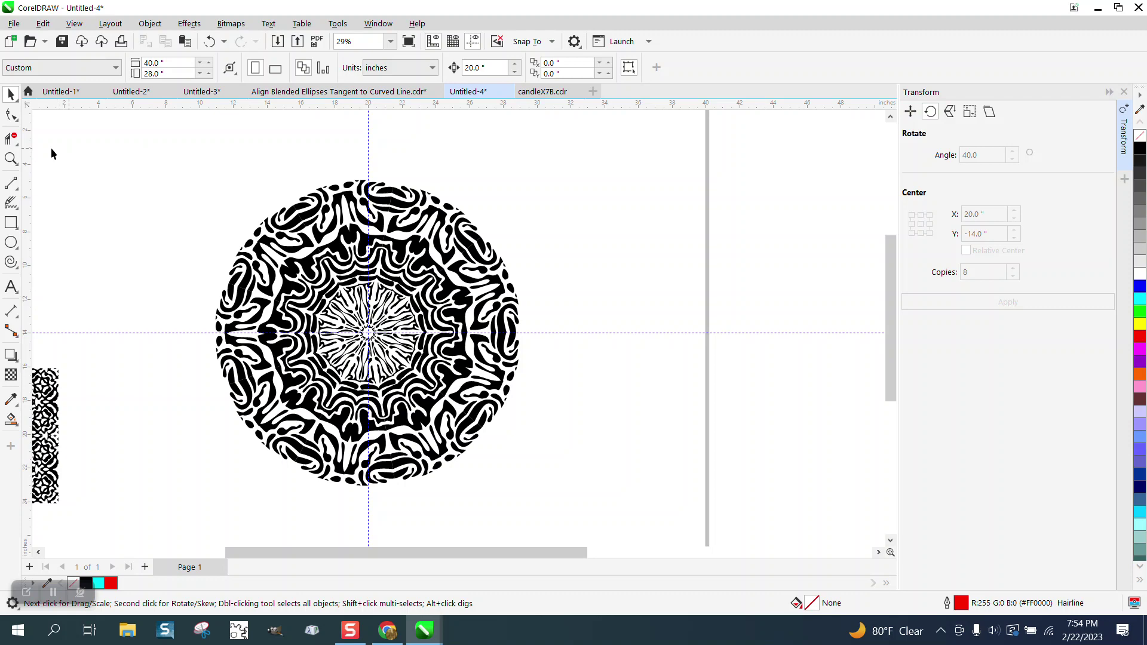
{"action": "left_click", "coordinate": [11, 159]}
{"action": "left_click_drag", "start_coordinate": [329, 234], "coordinate": [554, 406]}
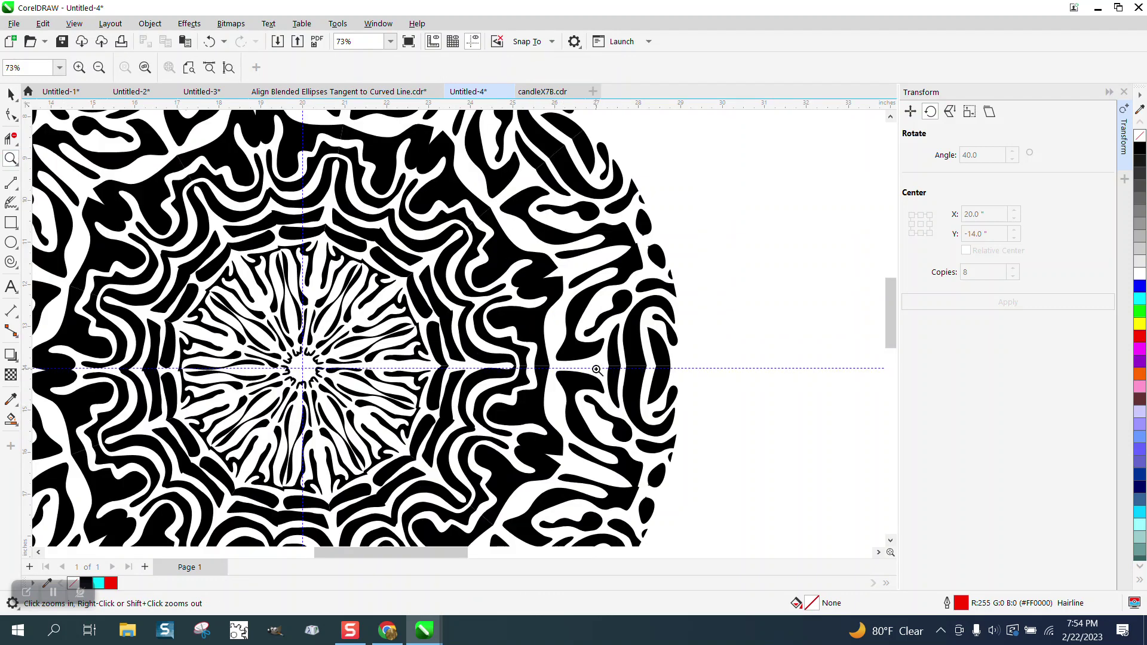
{"action": "left_click_drag", "start_coordinate": [366, 255], "coordinate": [514, 362]}
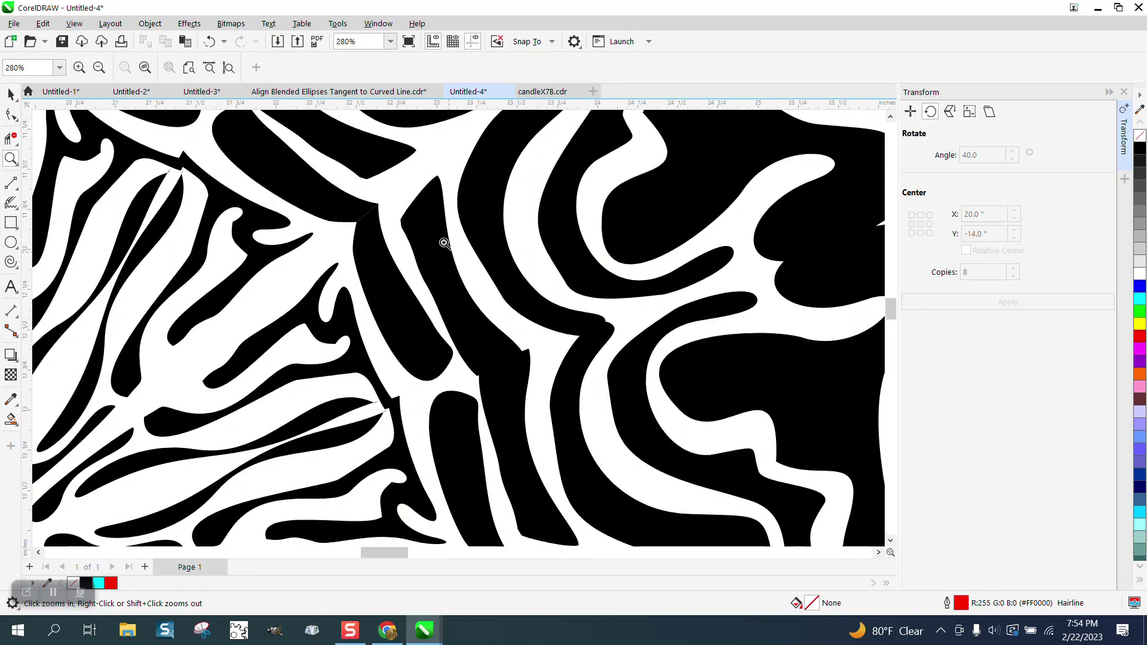
{"action": "scroll", "coordinate": [444, 243], "scroll_direction": "down", "scroll_amount": 3}
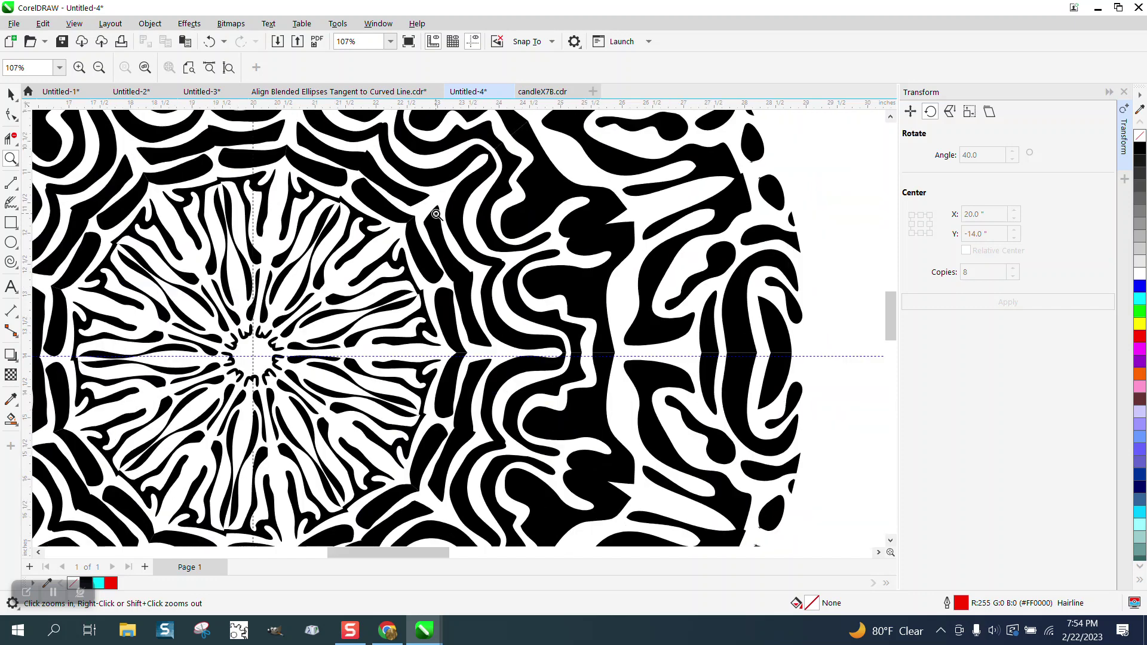
{"action": "scroll", "coordinate": [436, 214], "scroll_direction": "down", "scroll_amount": 3}
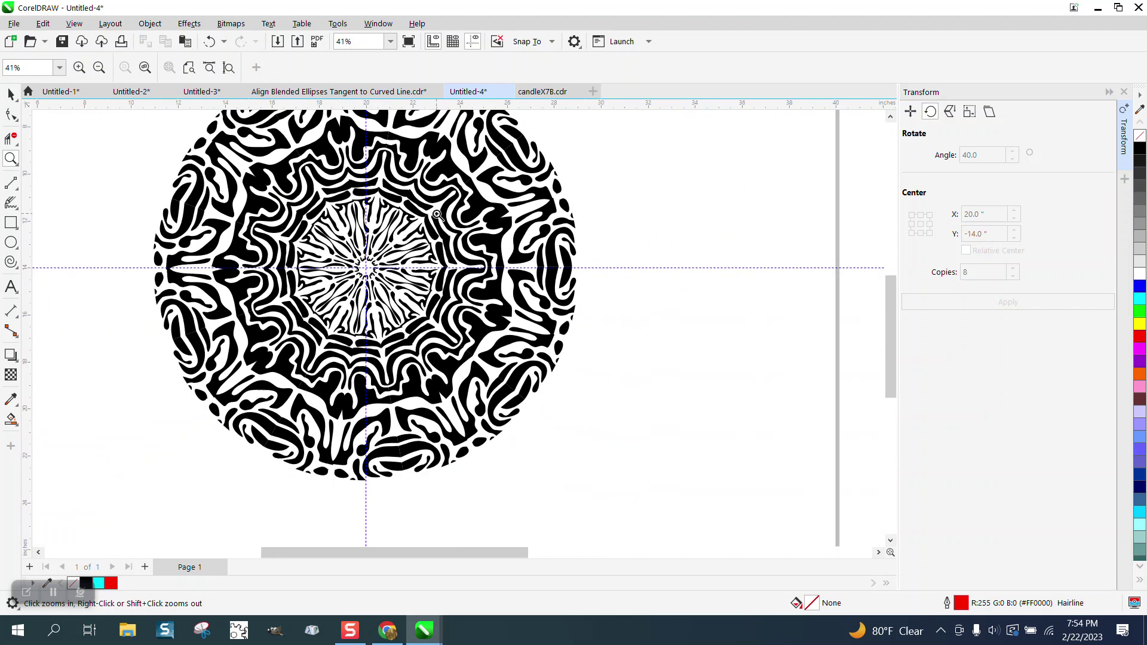
{"action": "scroll", "coordinate": [436, 214], "scroll_direction": "down", "scroll_amount": 3}
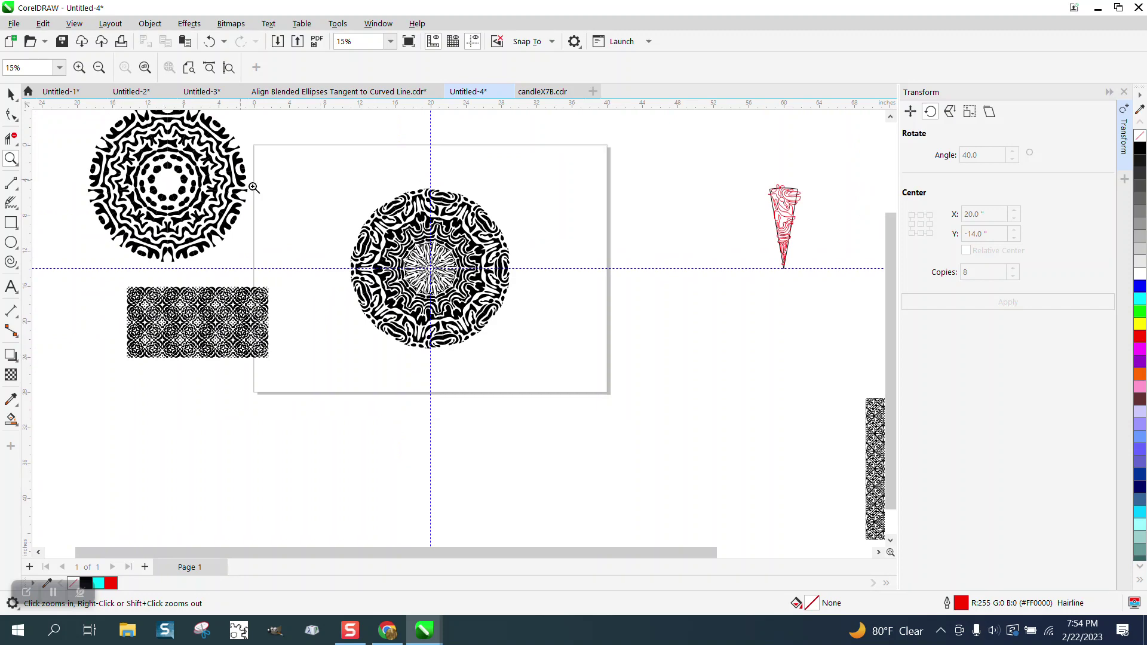
{"action": "left_click_drag", "start_coordinate": [351, 210], "coordinate": [552, 310]}
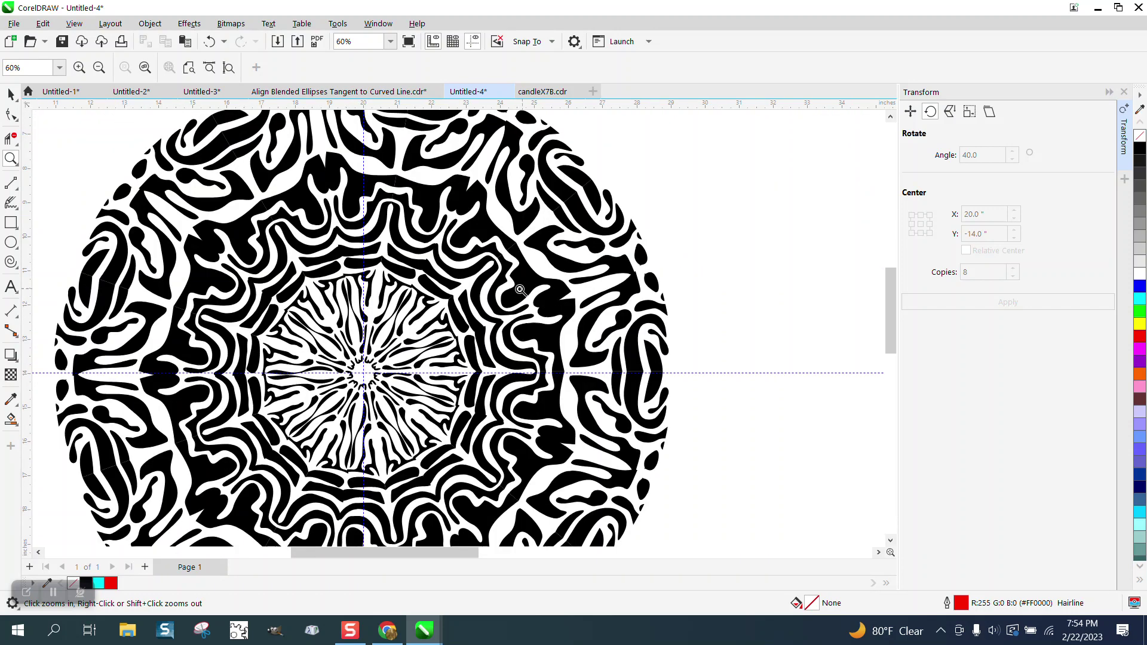
{"action": "scroll", "coordinate": [427, 270], "scroll_direction": "down", "scroll_amount": 2}
{"action": "scroll", "coordinate": [564, 277], "scroll_direction": "down", "scroll_amount": 2}
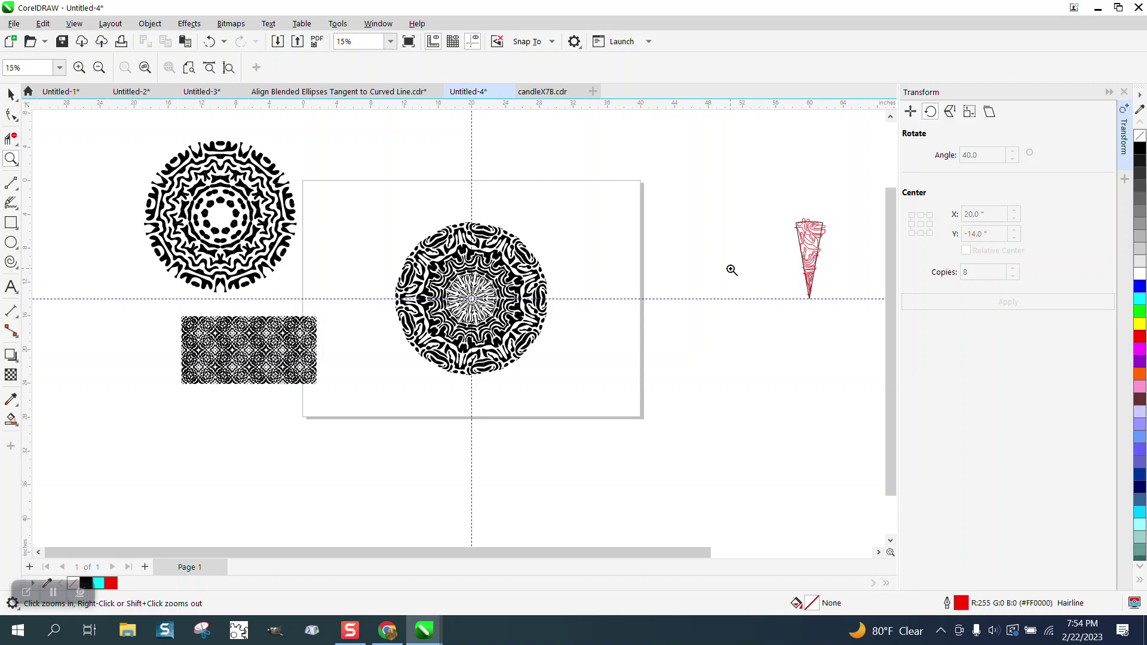